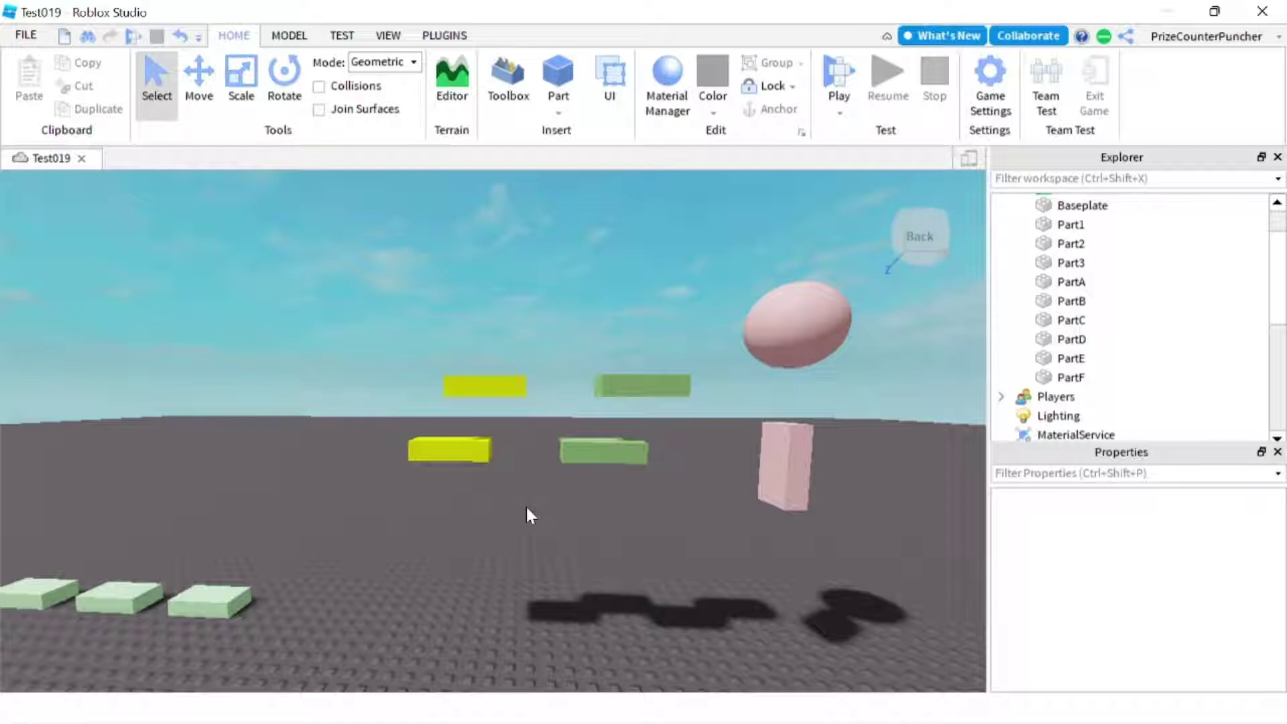
Step: Enable Collisions and move the upper yellow part down until it rests on the lower yellow part (PartA)
key("ctrl+2")
key("alt+c")
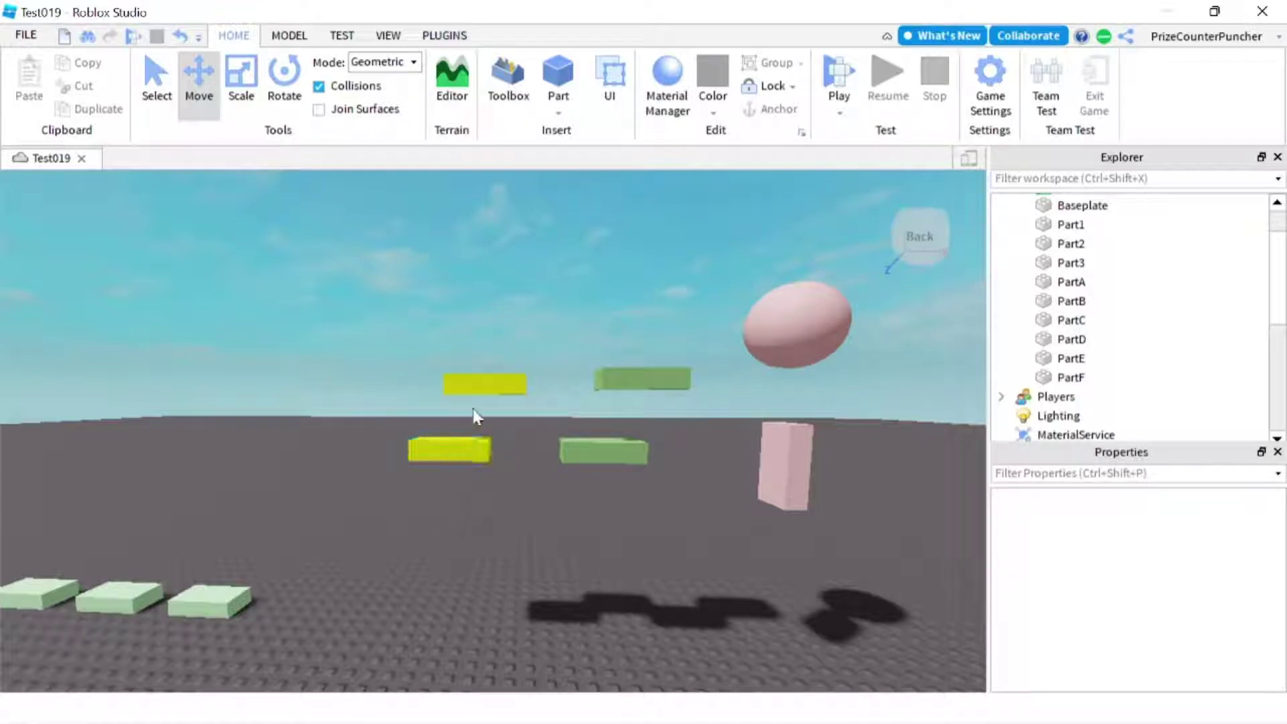
left_click(461, 448)
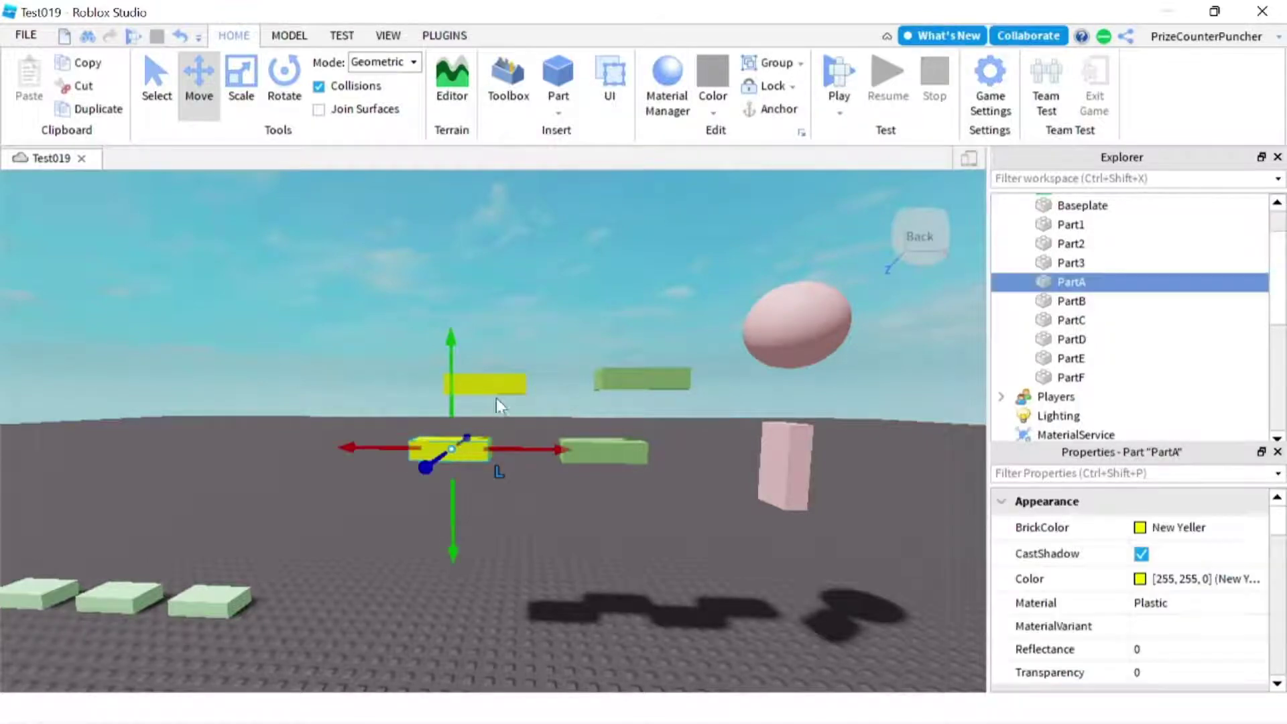
left_click(496, 388)
left_click_drag(482, 305, 481, 357)
left_click(511, 496)
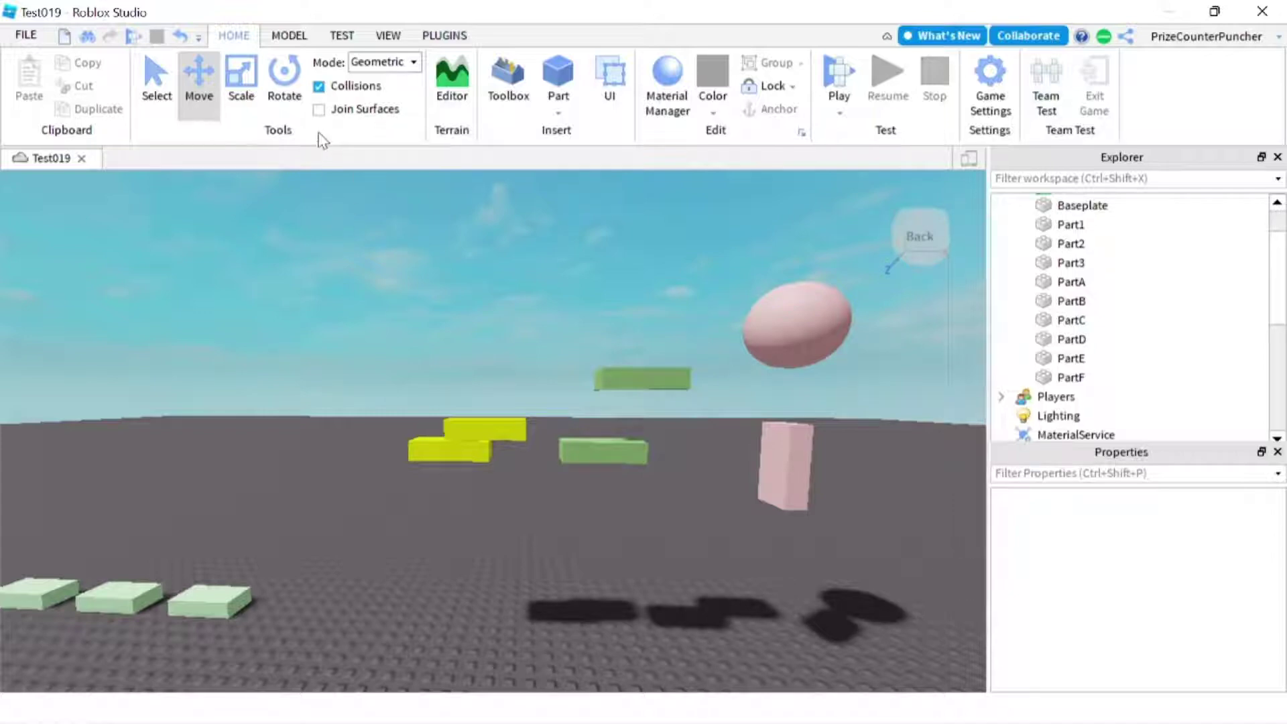
Step: Enable Join Surfaces and move the upper green part, PartD, down onto the lower green part
left_click(319, 110)
left_click(616, 369)
left_click_drag(644, 290, 641, 343)
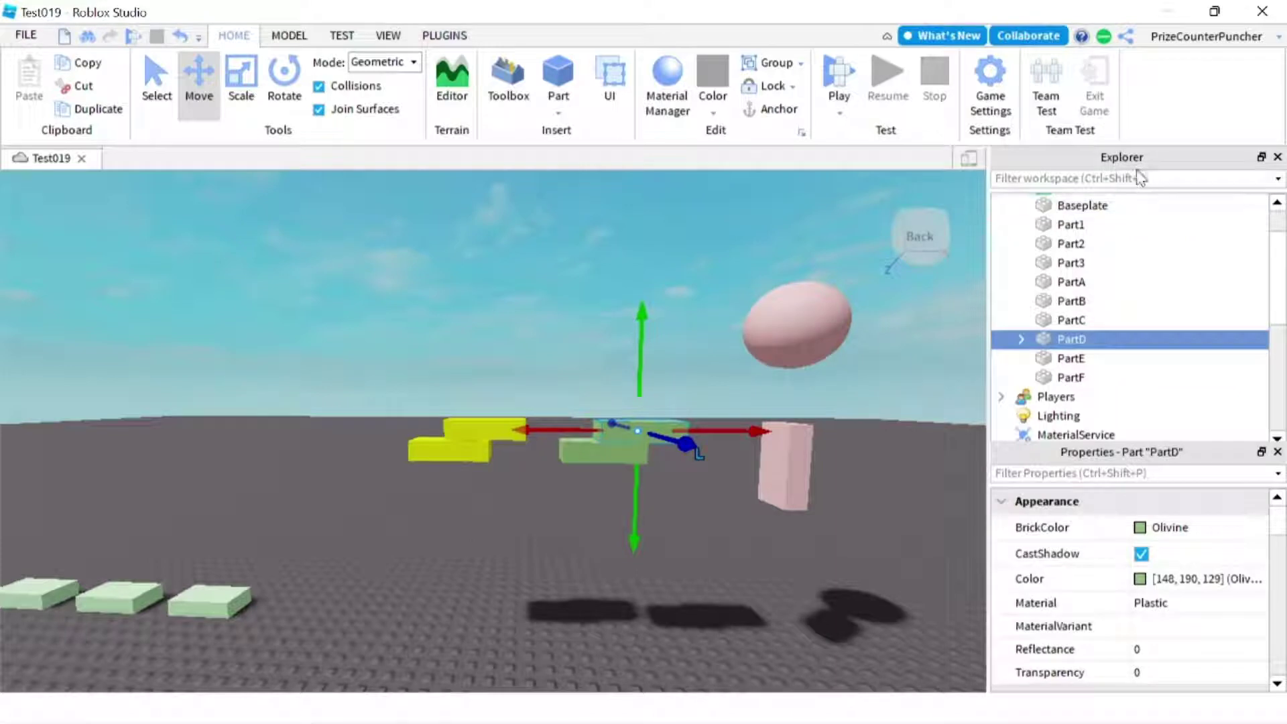
Step: Compare PartC and PartD in the object hierarchy and examine the properties of the Weld inside PartD
left_click(585, 461)
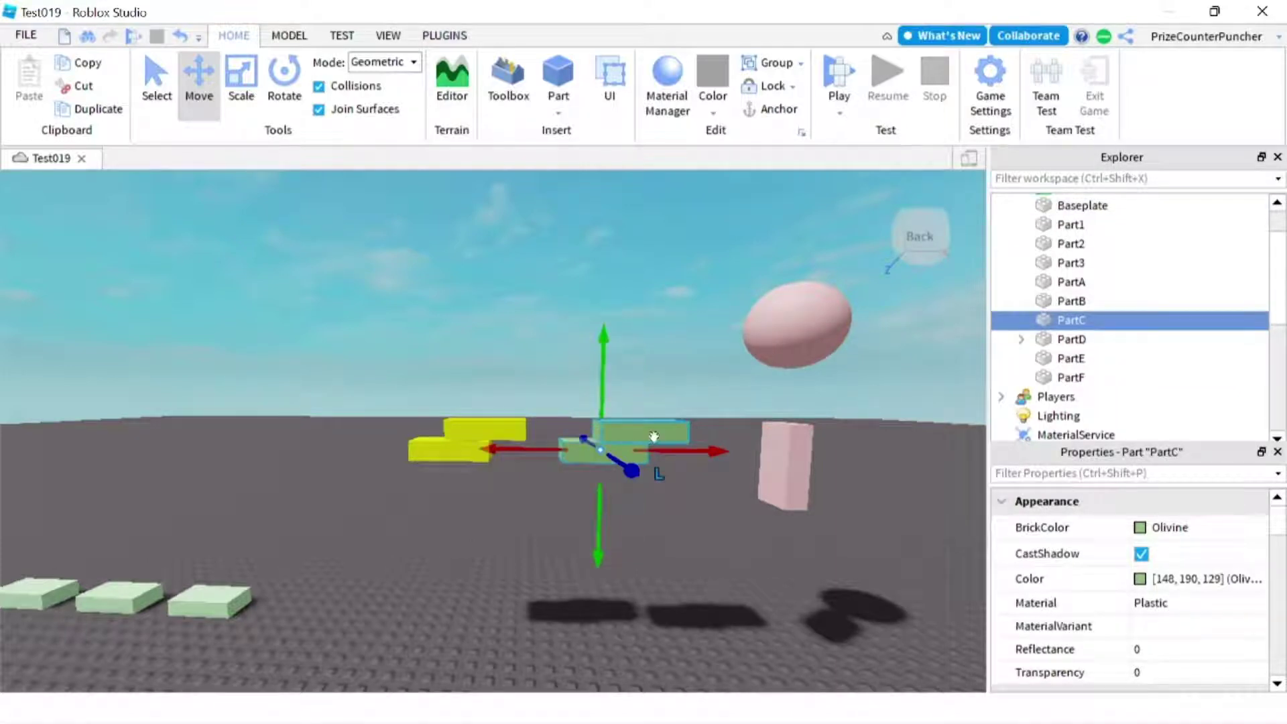
left_click(1071, 339)
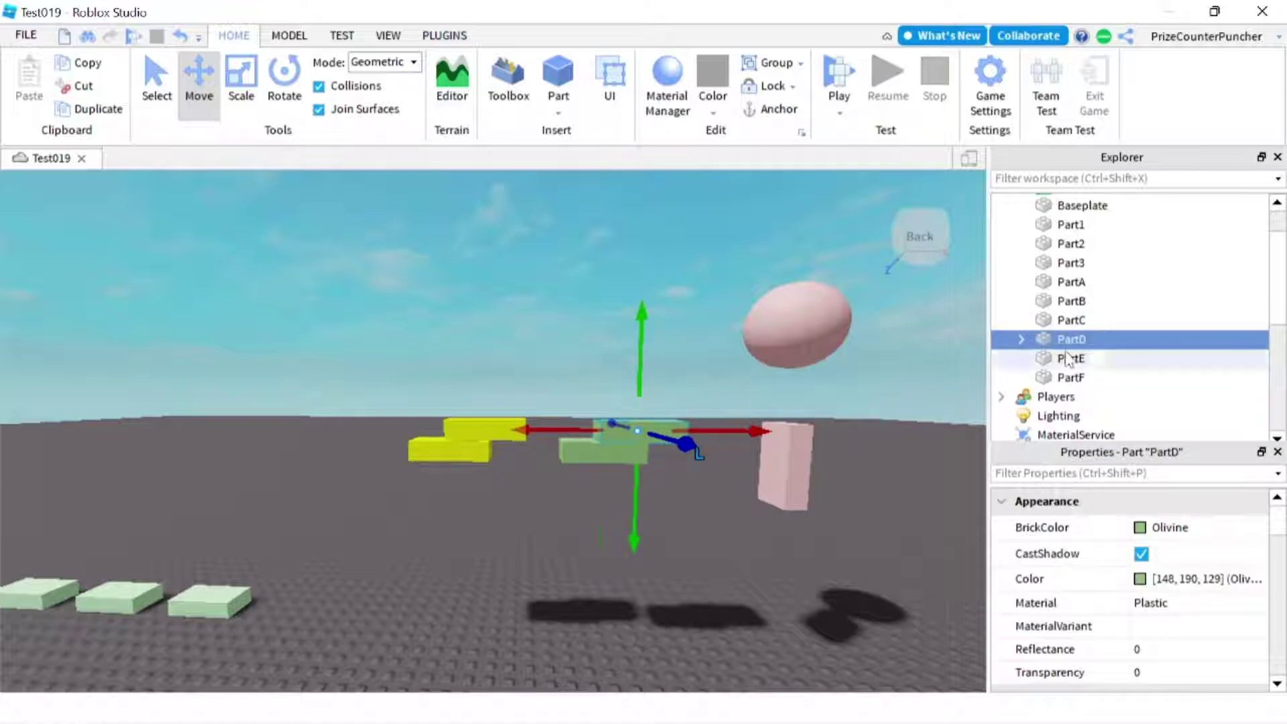
left_click(1021, 340)
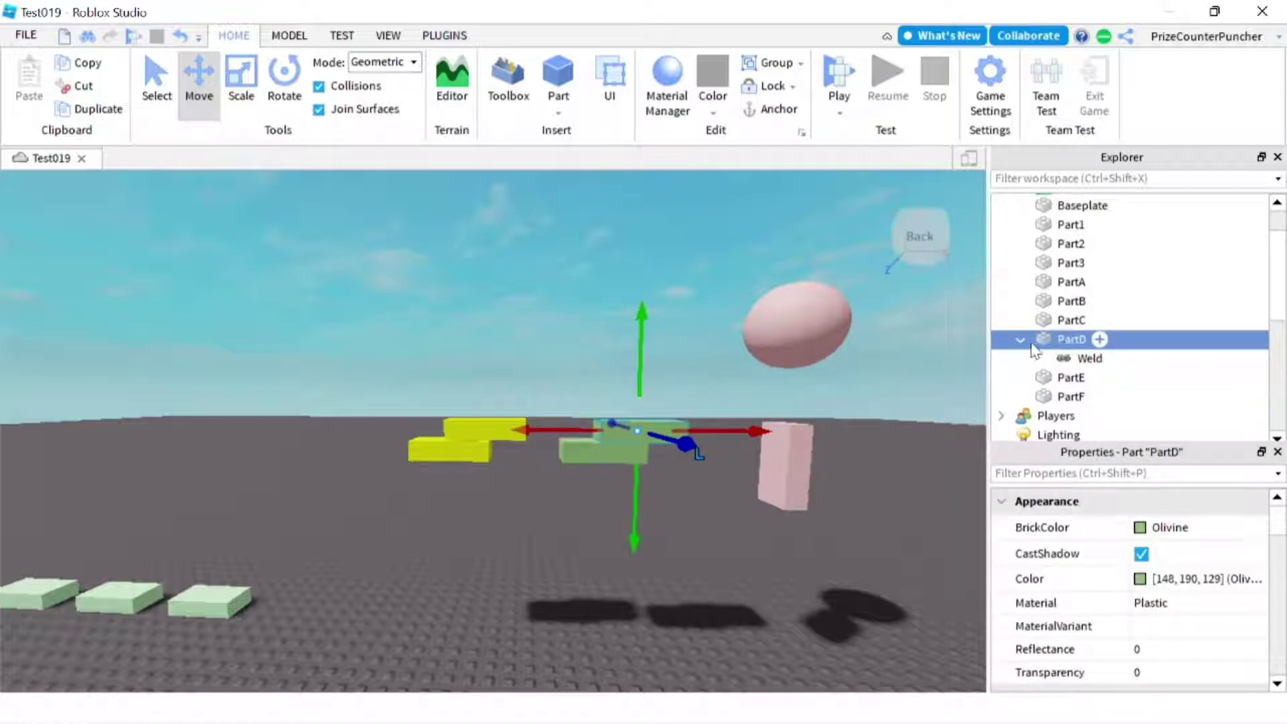
left_click(1090, 360)
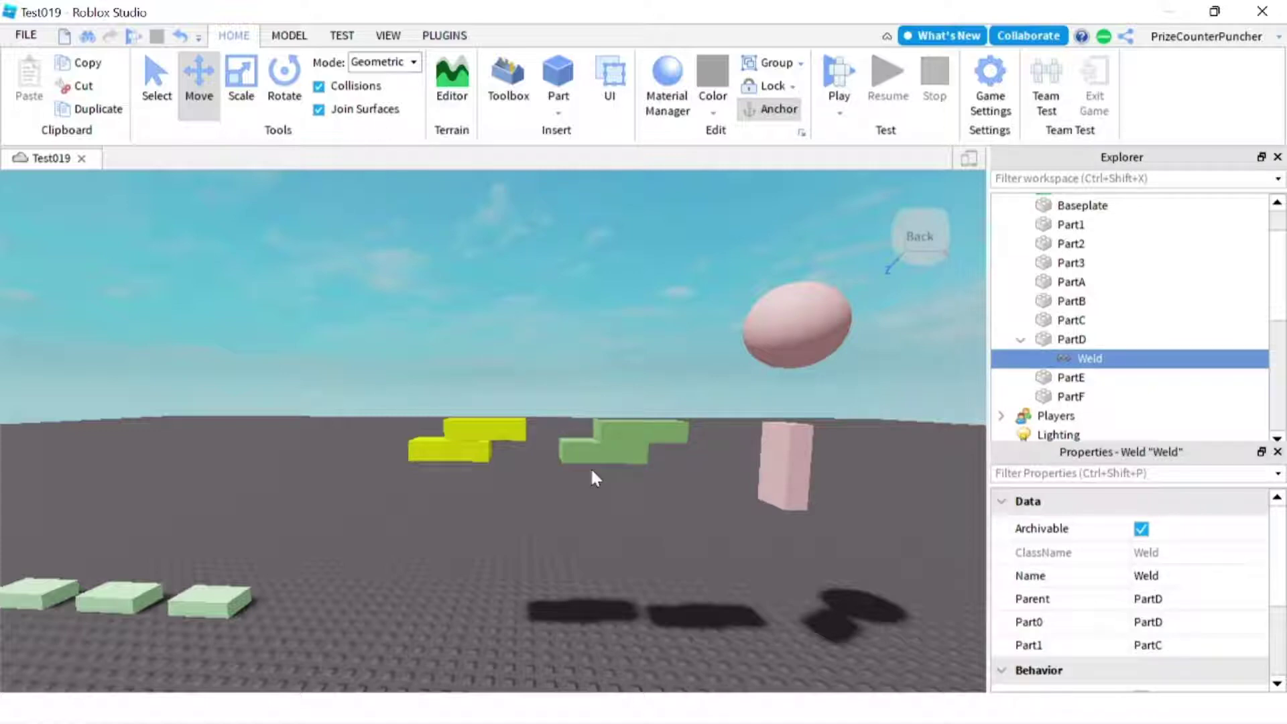
Step: Move the pink ellipsoid, PartF, down onto the top of the pink block
left_click(798, 325)
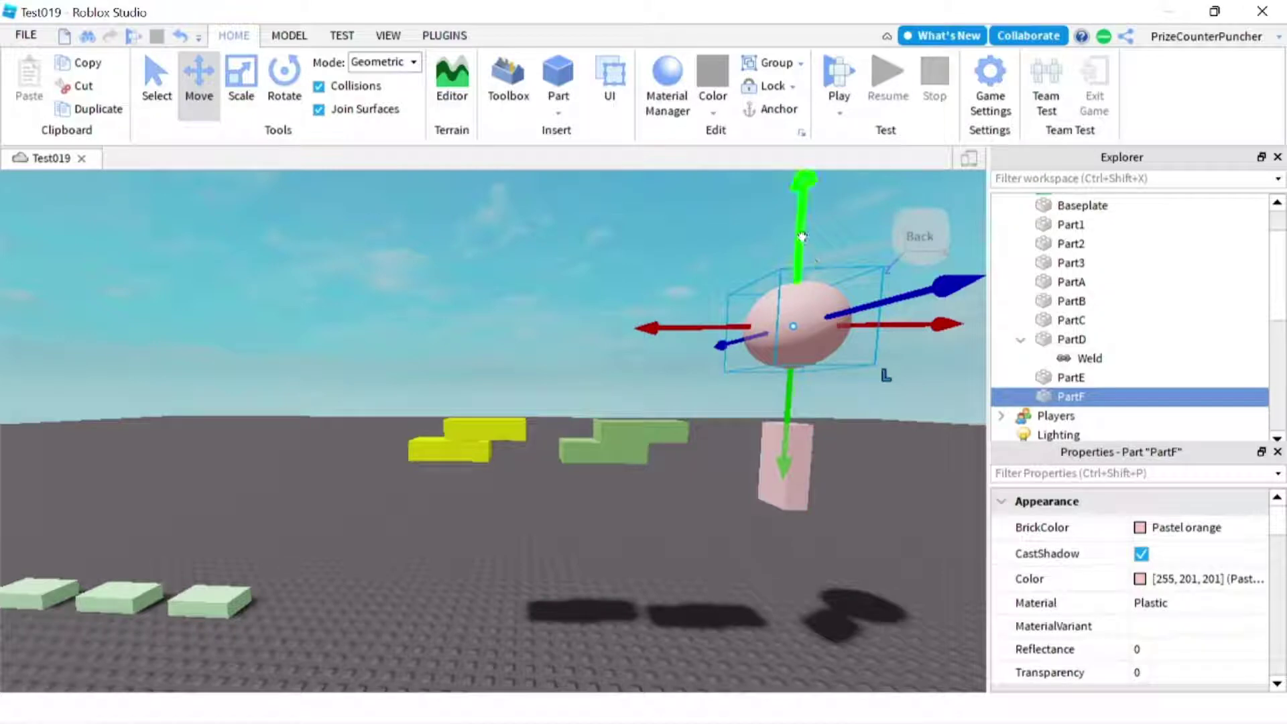
left_click_drag(802, 236, 788, 295)
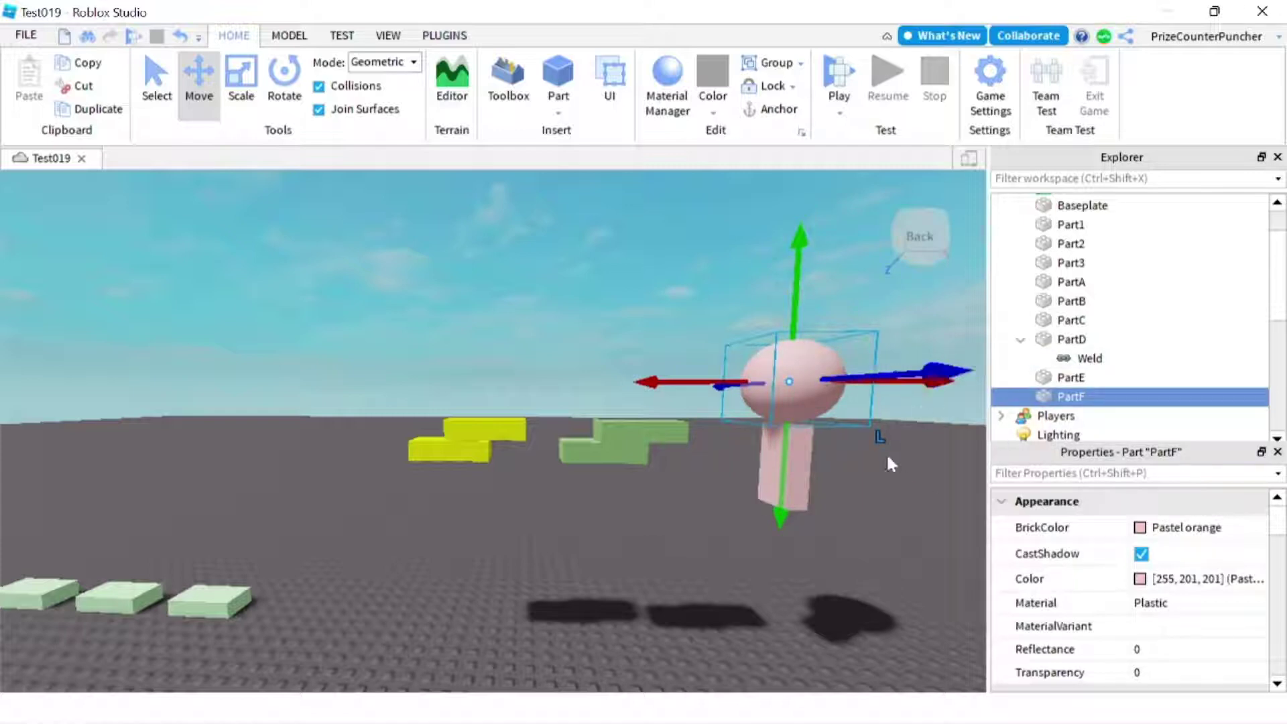
Step: Add a WeldConstraint inside the pink block, PartE
left_click(803, 466)
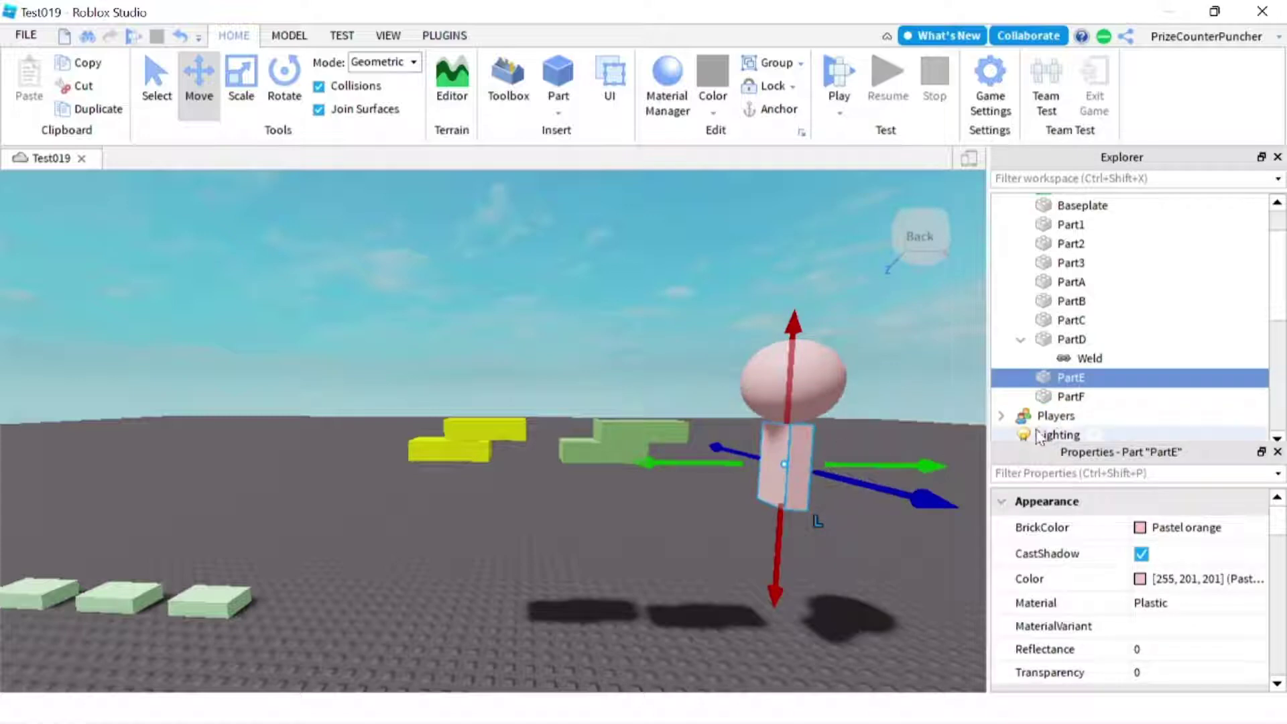
left_click(1020, 340)
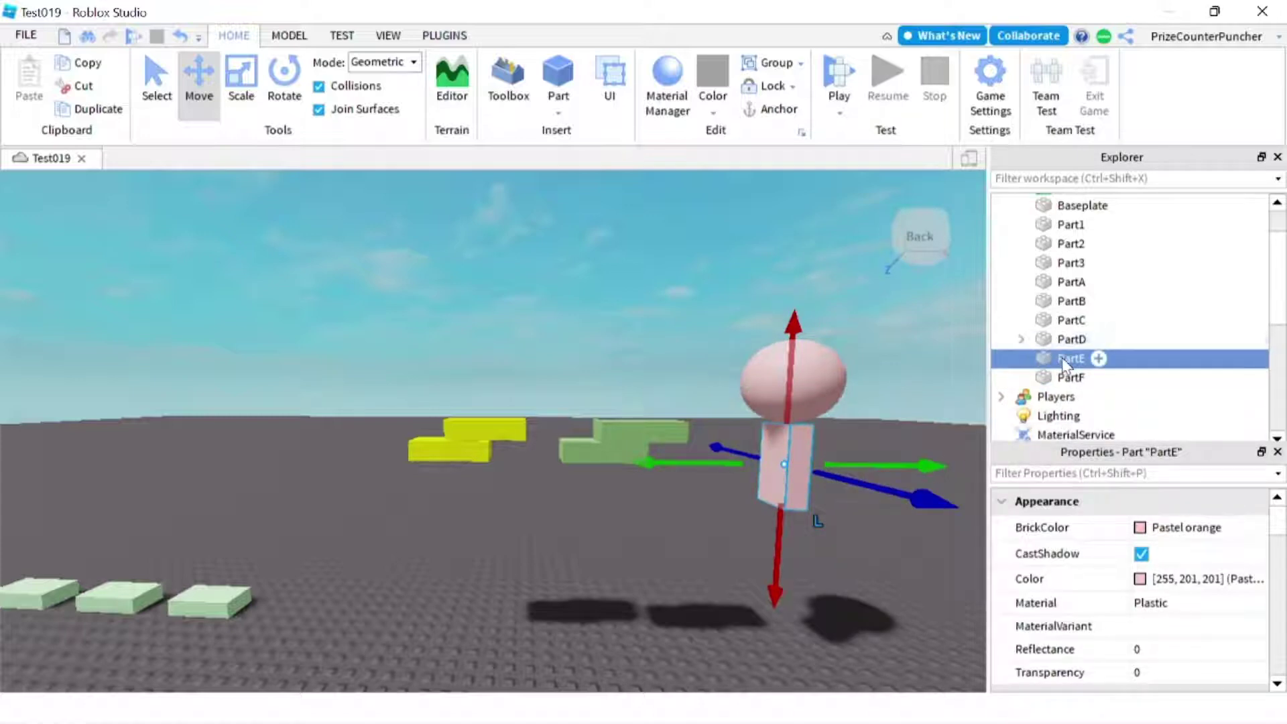
left_click(1098, 360)
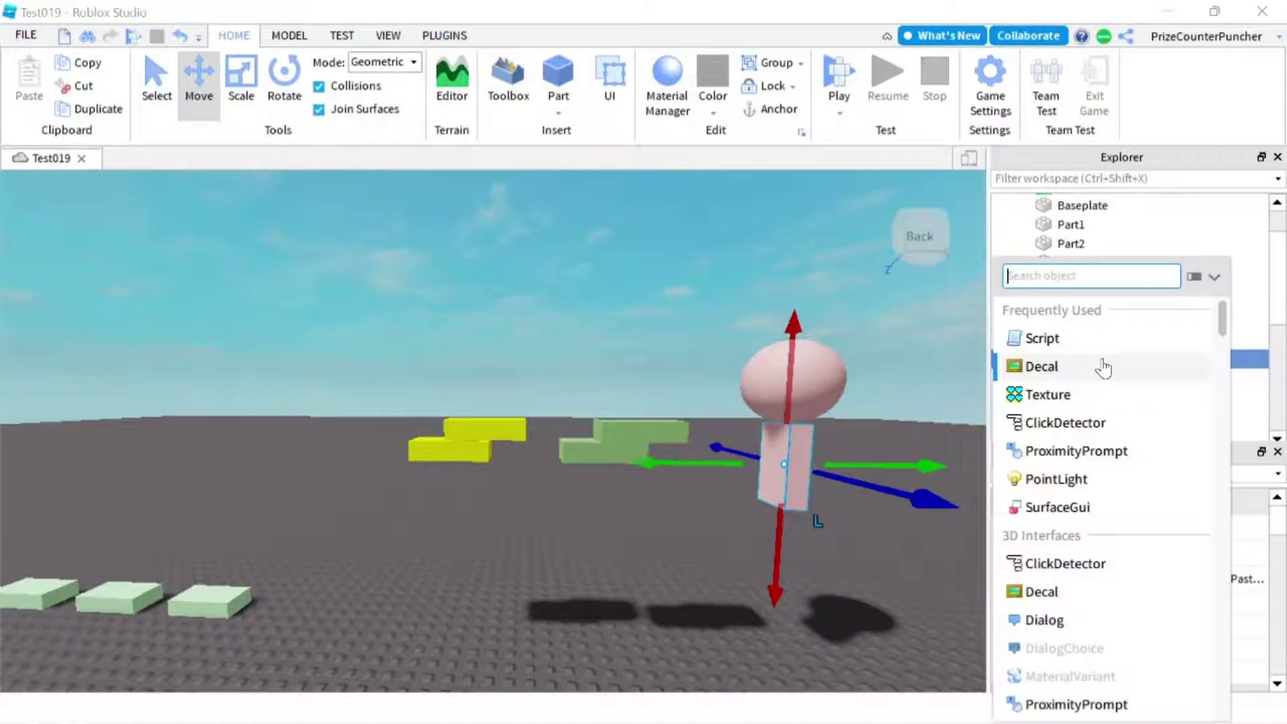
type("we")
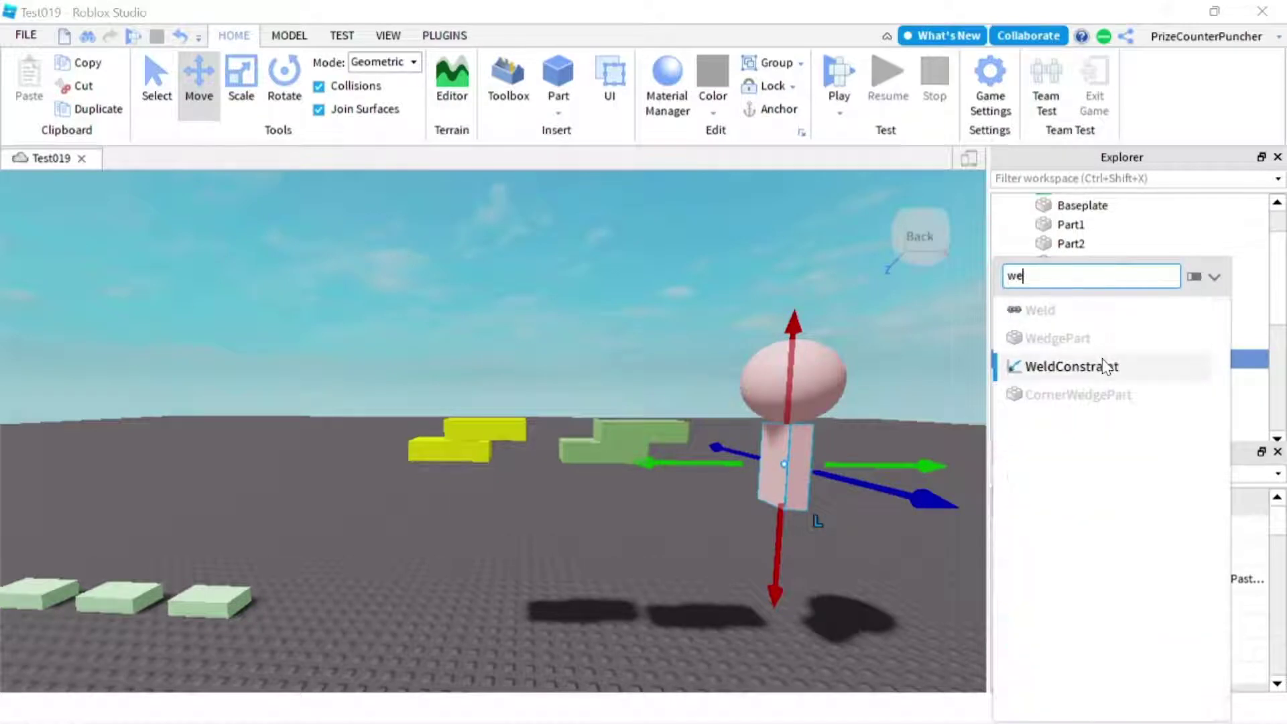
left_click(1105, 367)
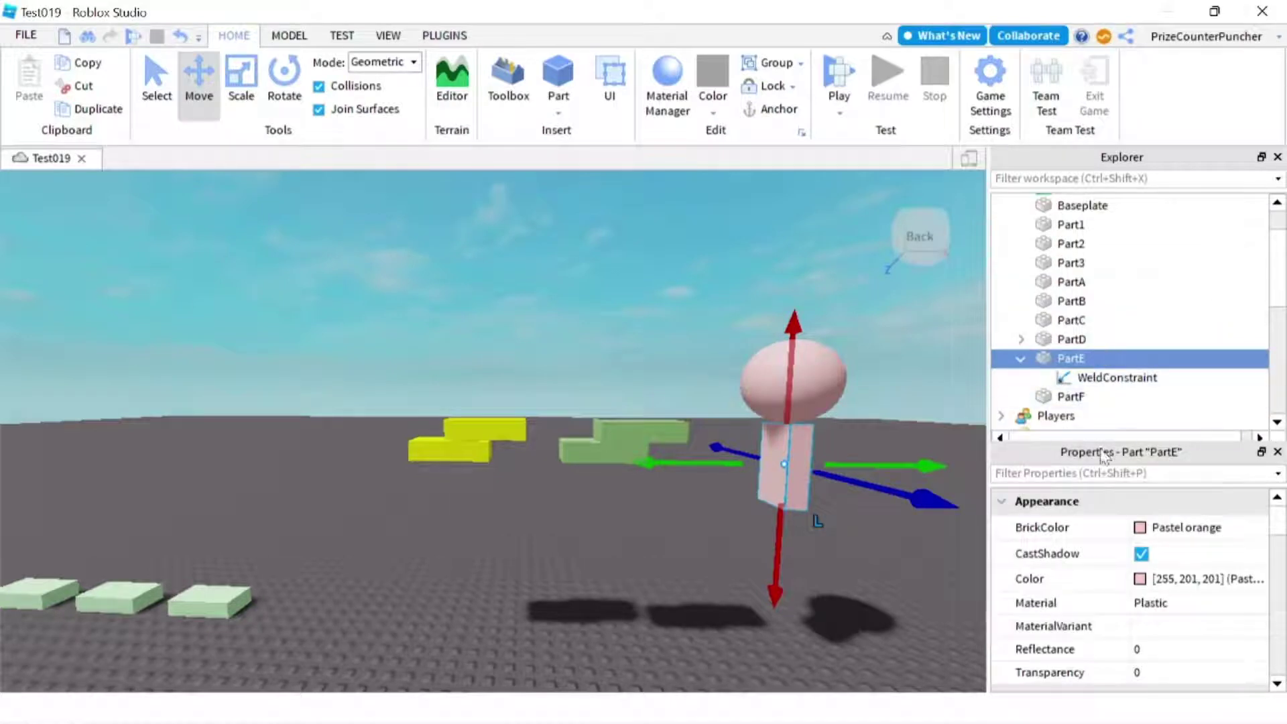
Step: Set the new WeldConstraint's Part0 to PartE and its Part1 to PartF
left_click(1120, 379)
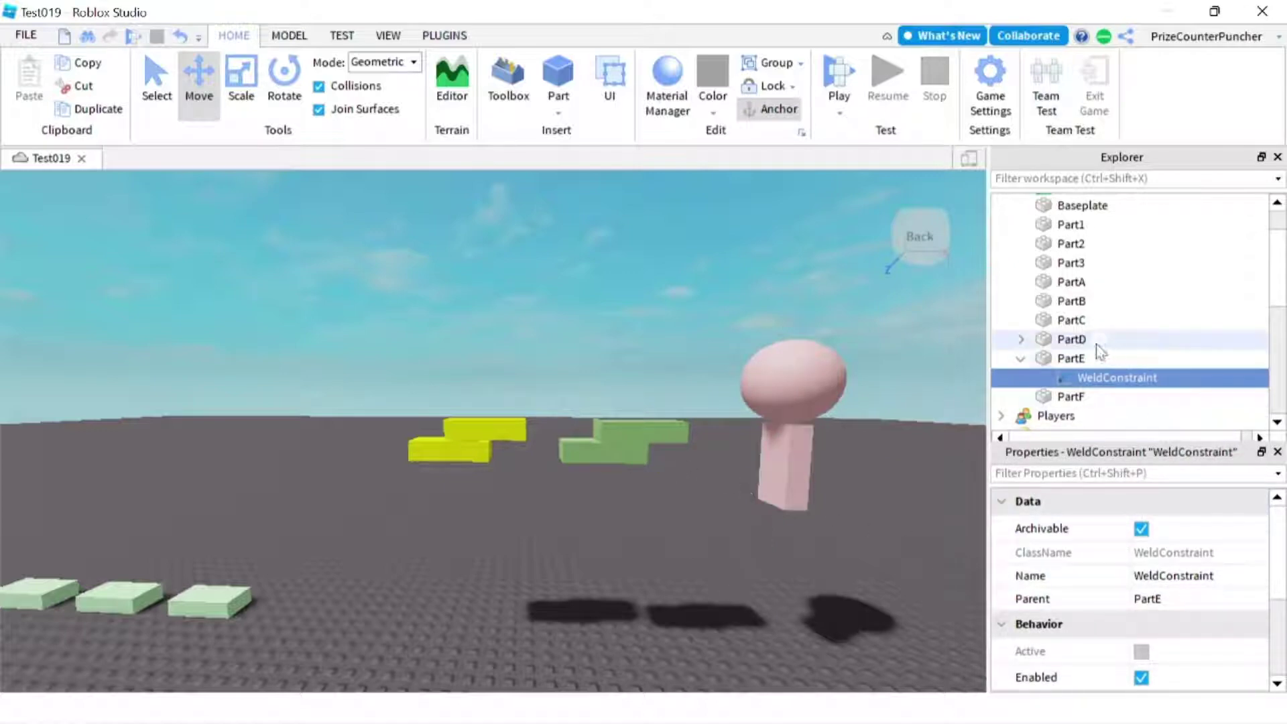
scroll(1112, 561, "down", 3)
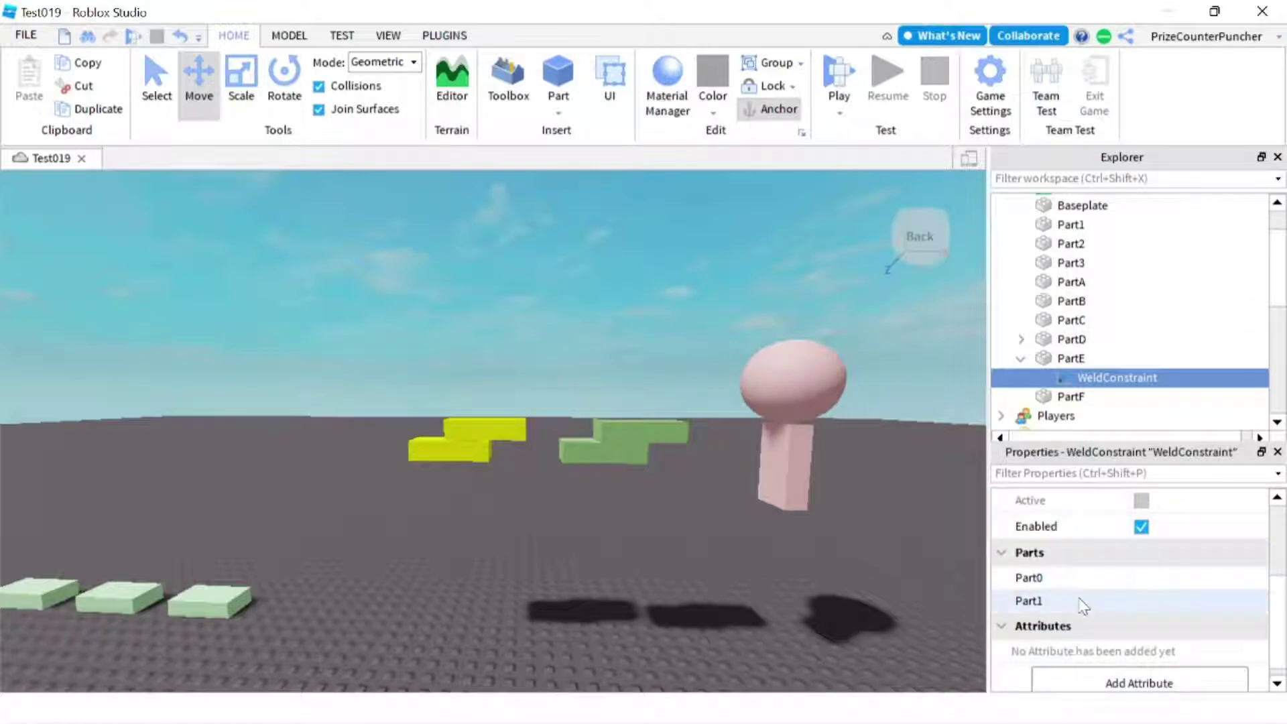
left_click(1169, 584)
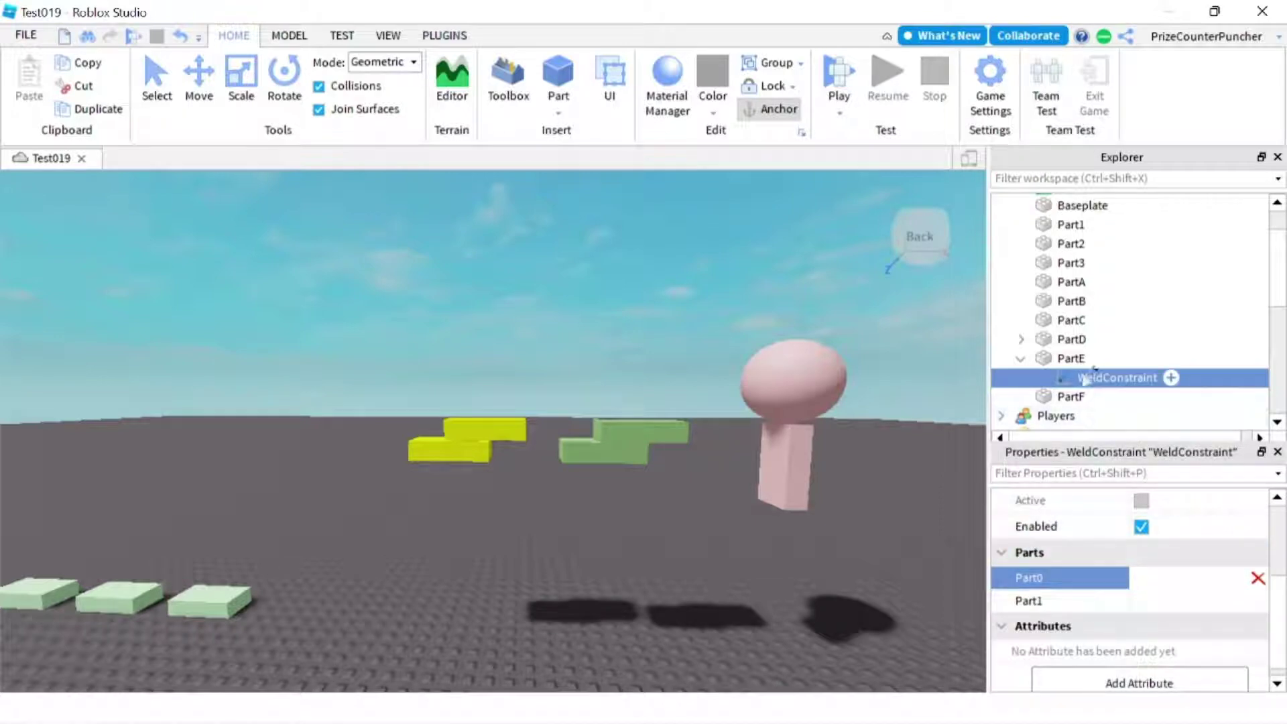
left_click(1070, 362)
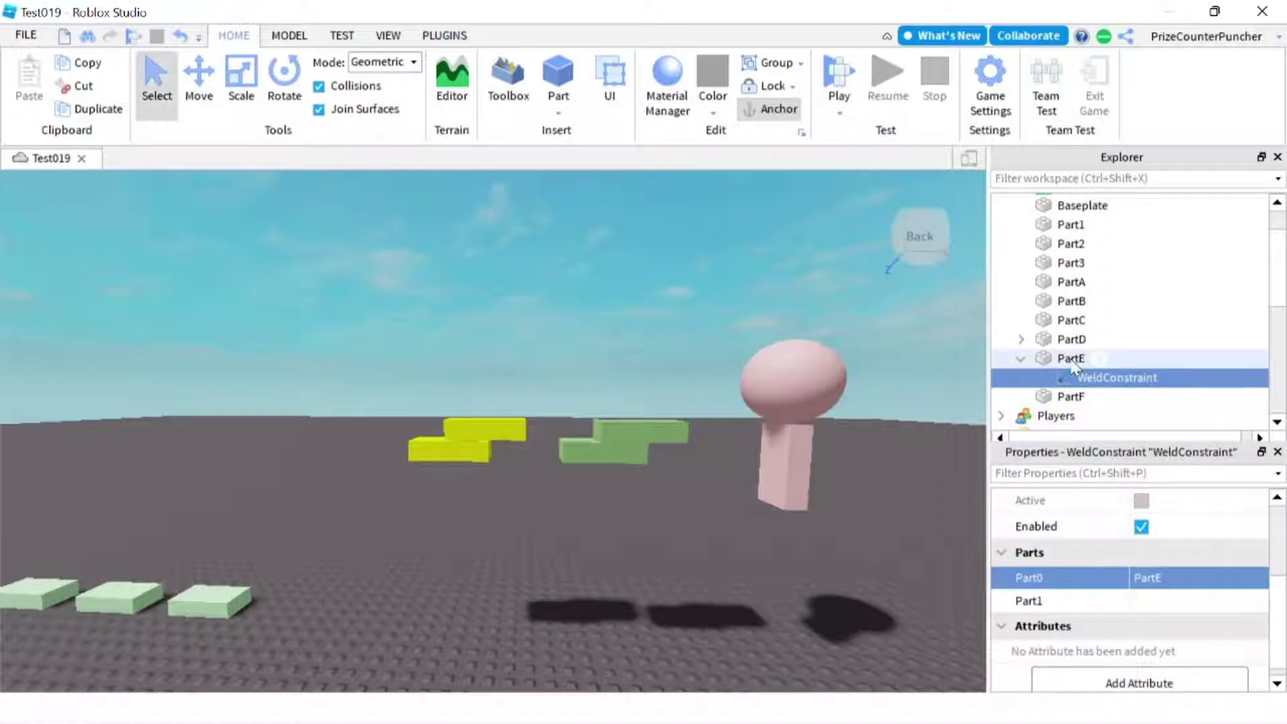
left_click(1164, 600)
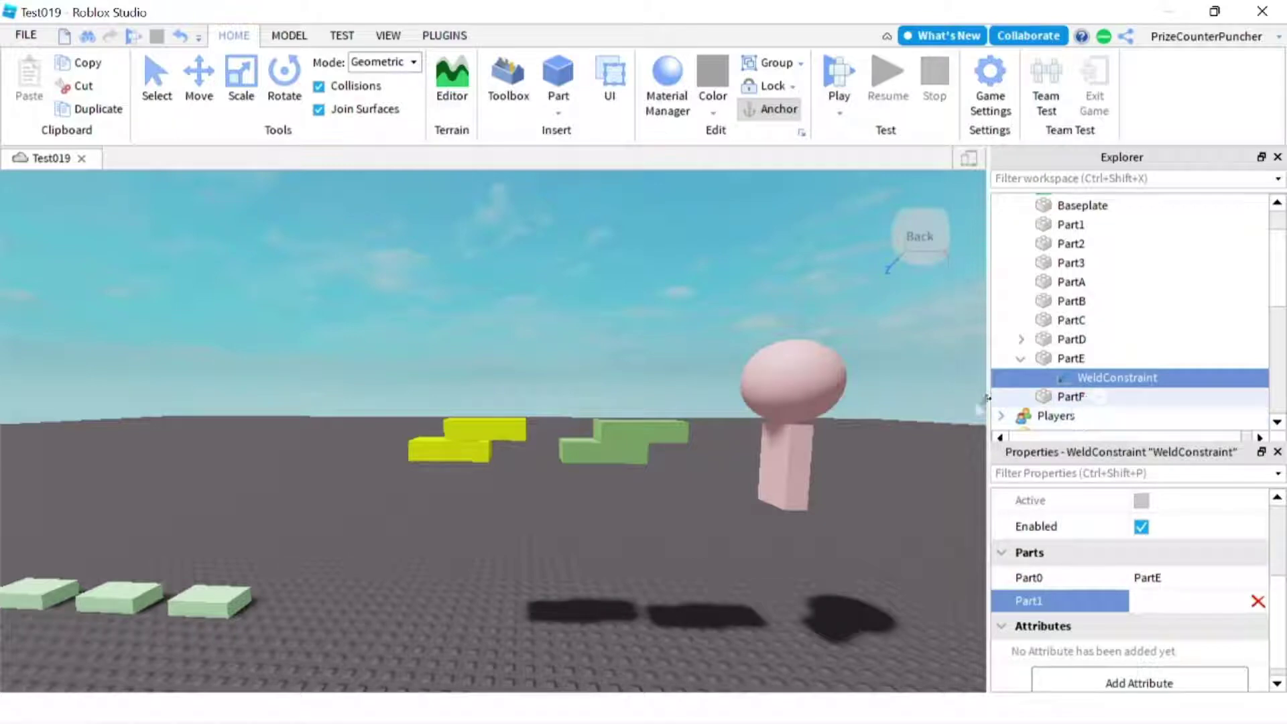
left_click(1070, 396)
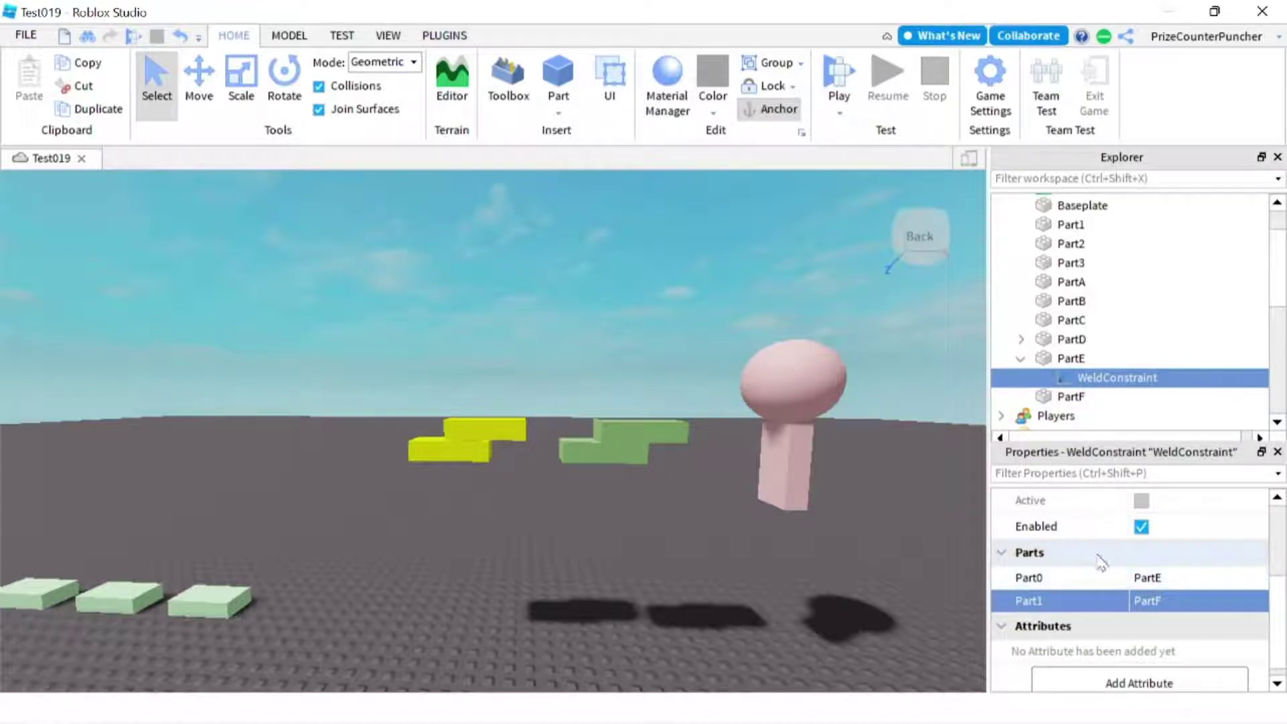
Step: Review PartE, its WeldConstraint's part assignments and PartF, and clear the selection
left_click(788, 480)
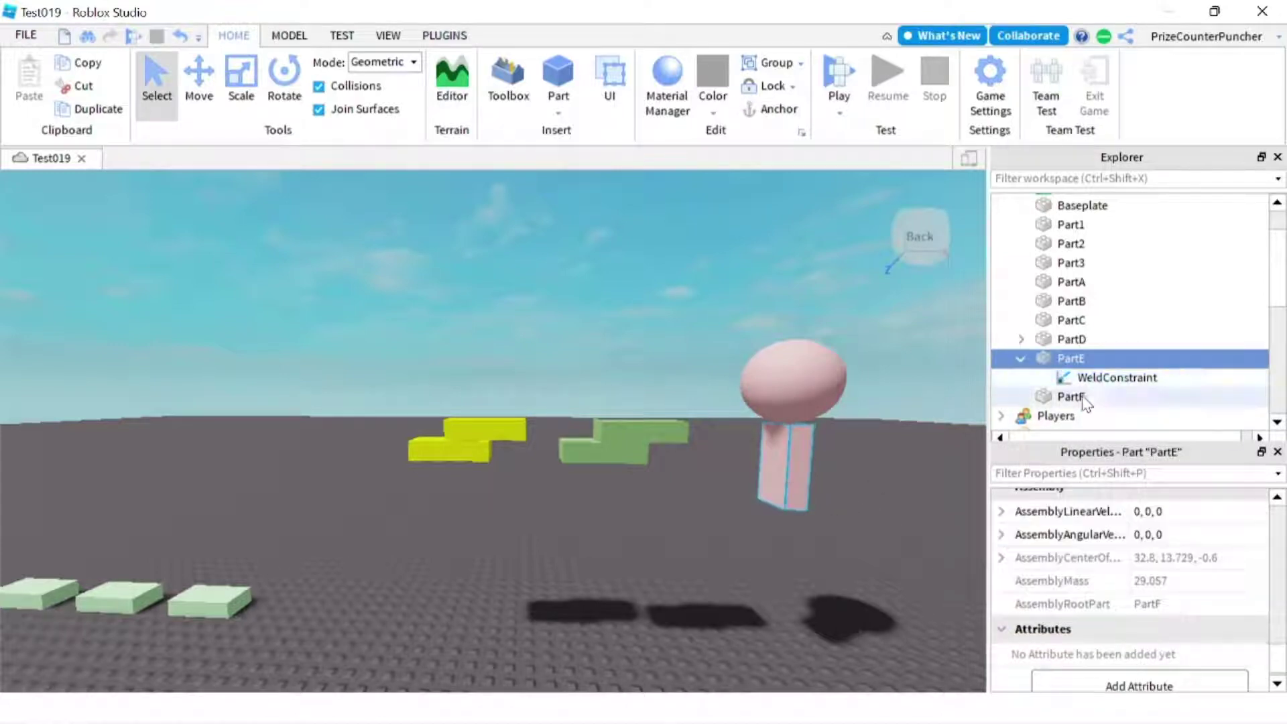
left_click(1117, 378)
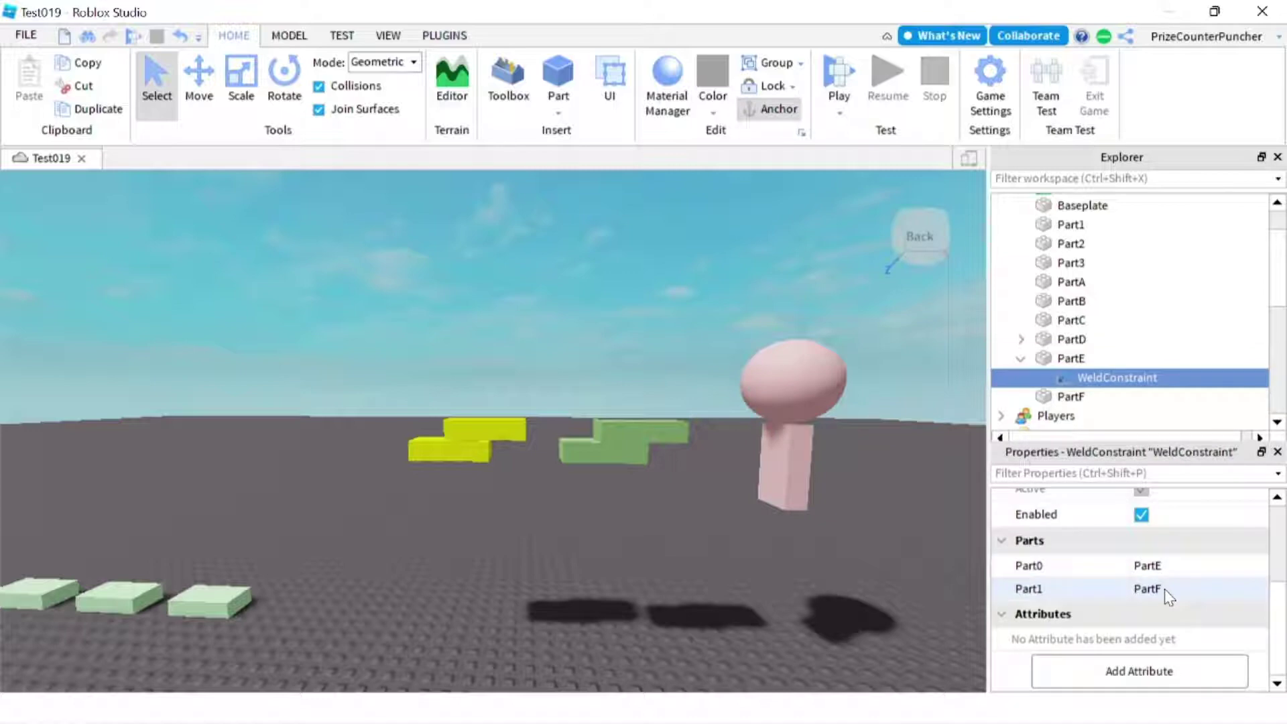
left_click(1032, 396)
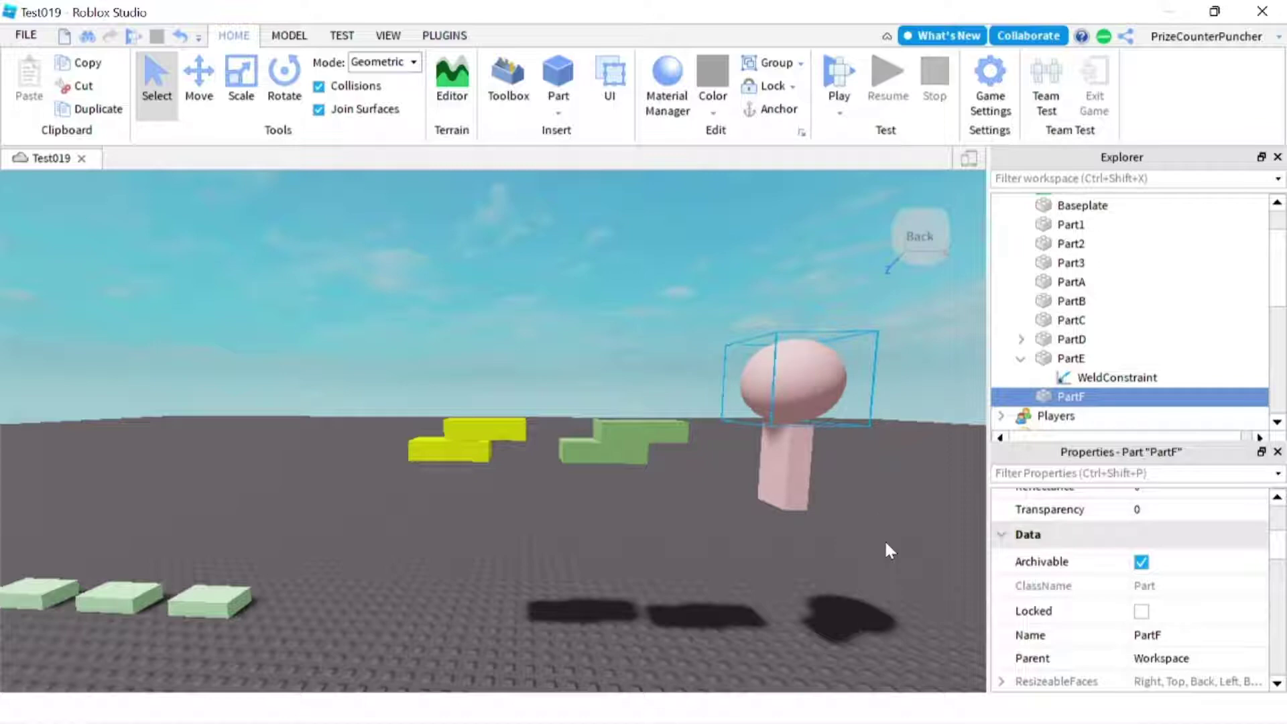
left_click(673, 548)
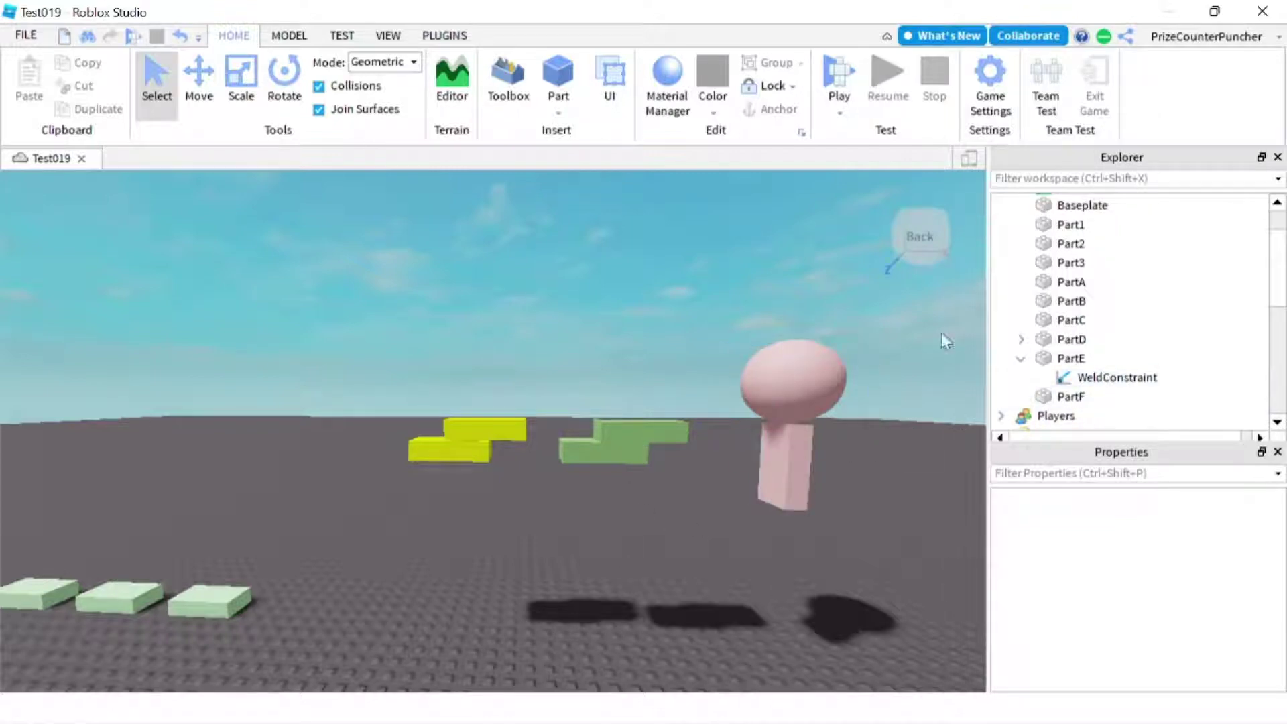
Step: Play-test the place, walk the avatar around and into the yellow, green and pink parts to check their joints, and stop the test
left_click(840, 84)
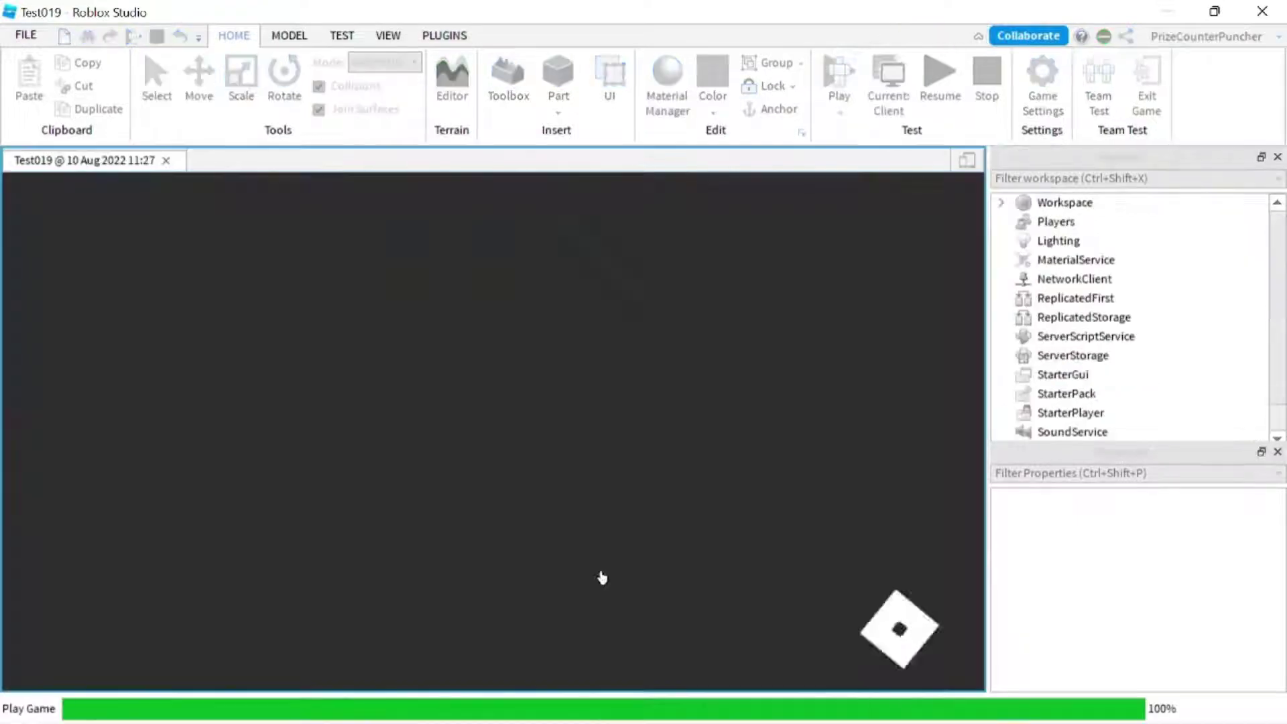
key("w")
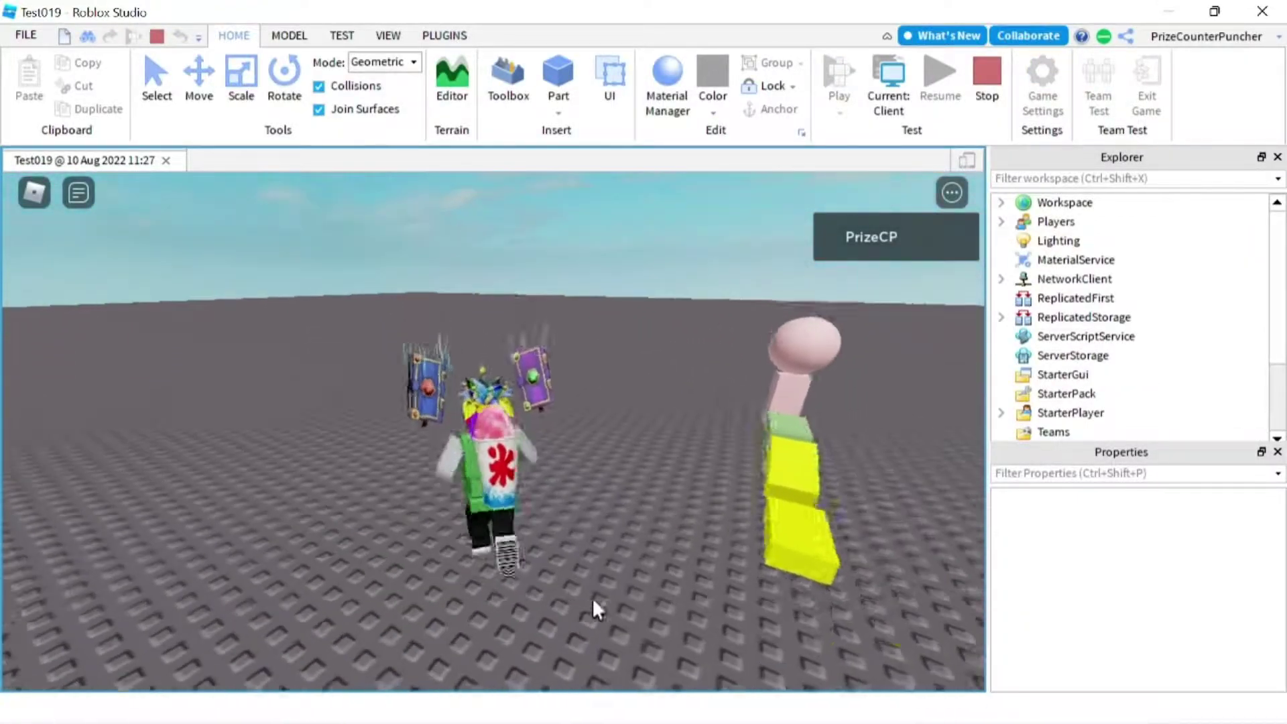
key("Left")
key("w")
key("Left")
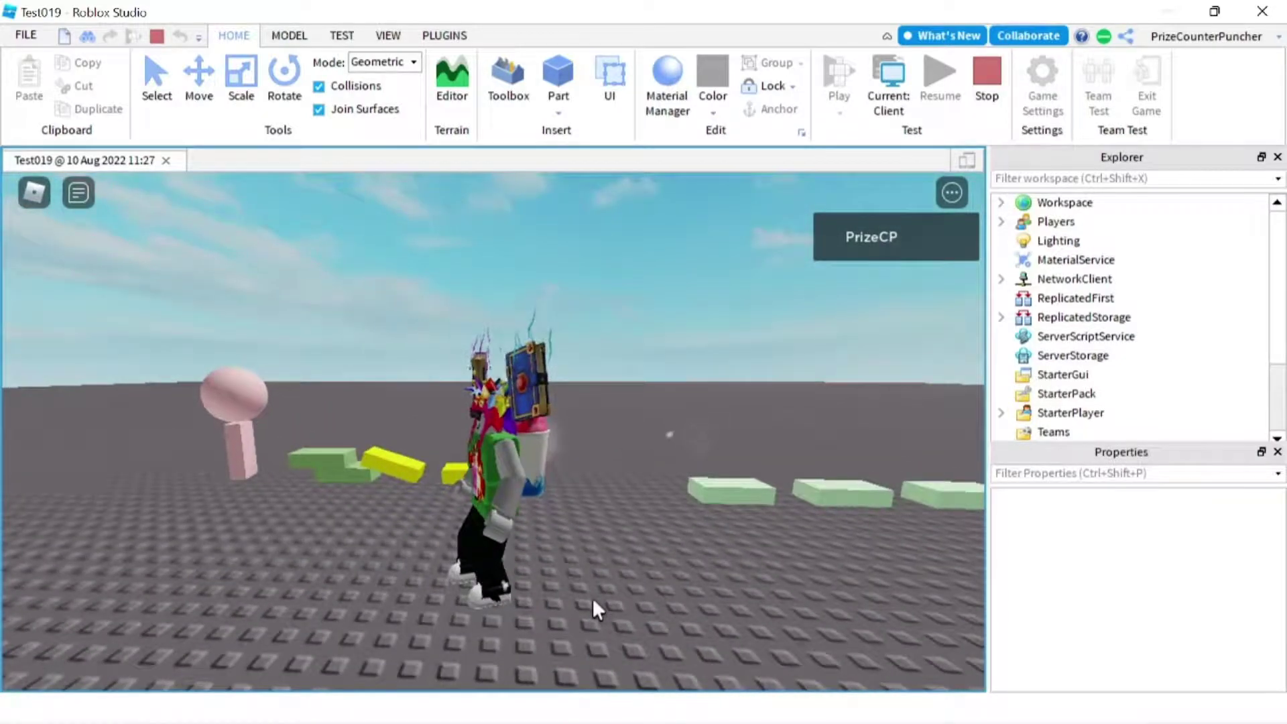
key("w")
key("Left")
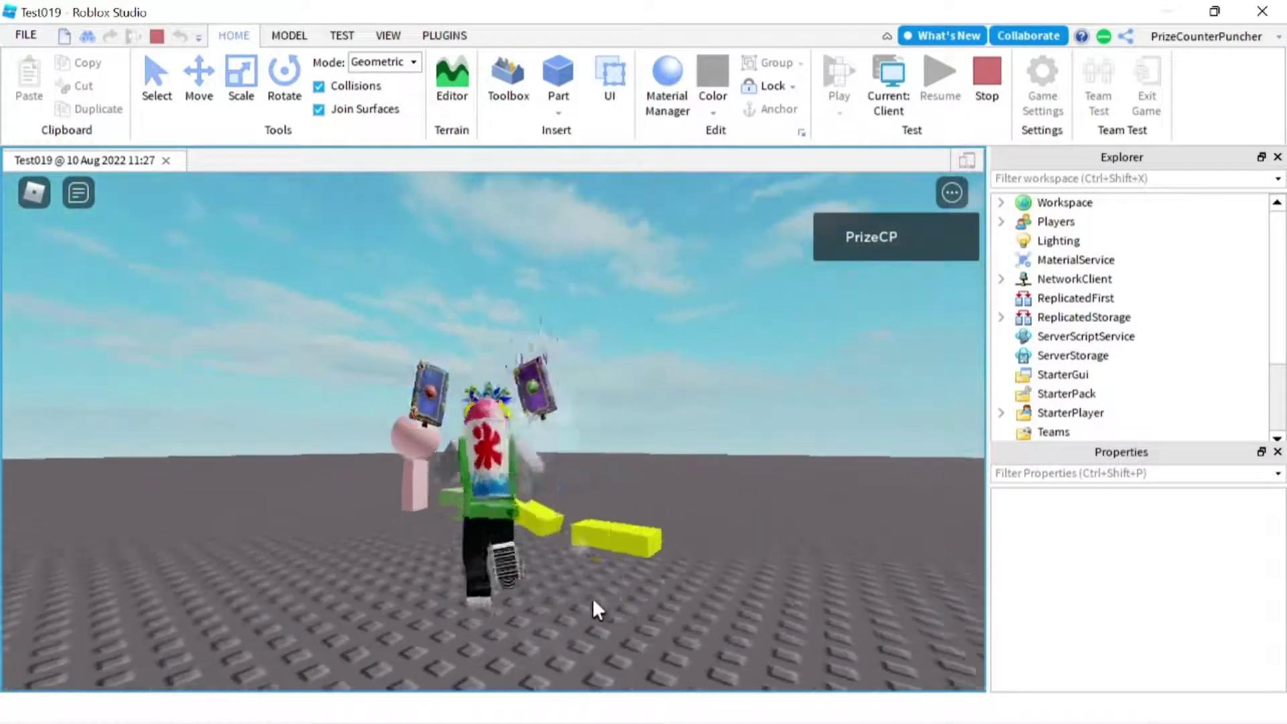
key("w")
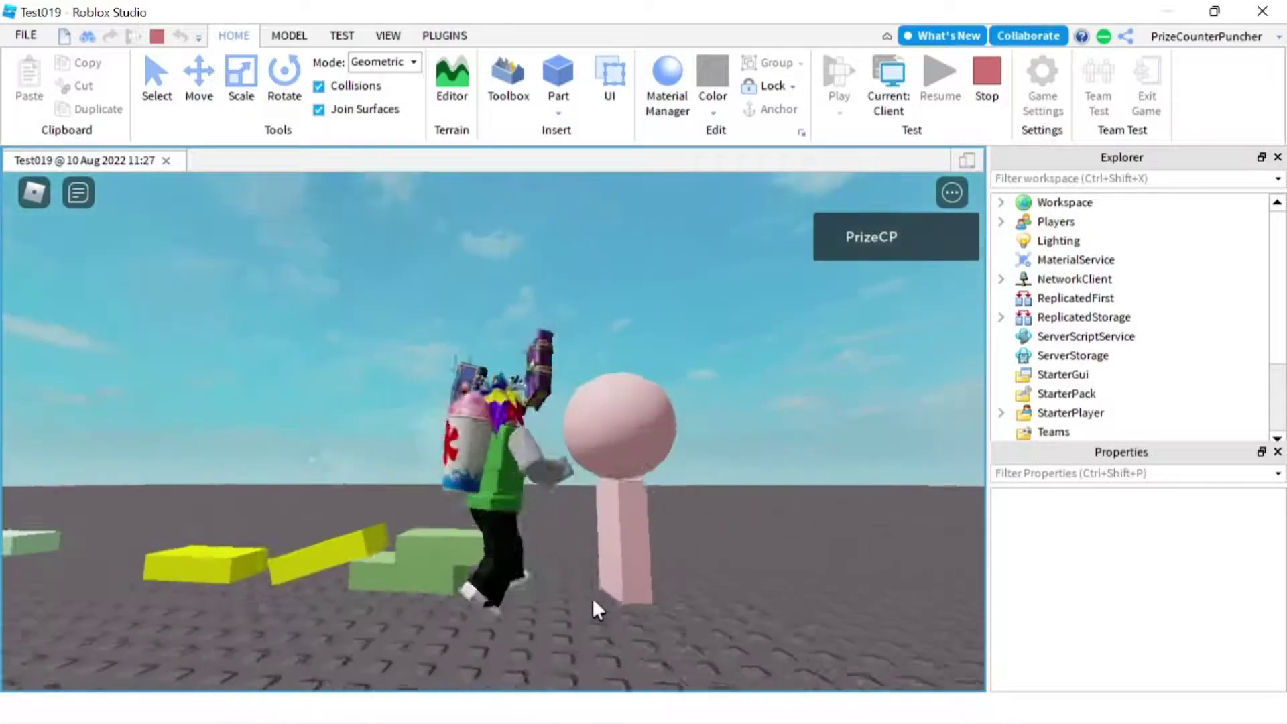
key("d")
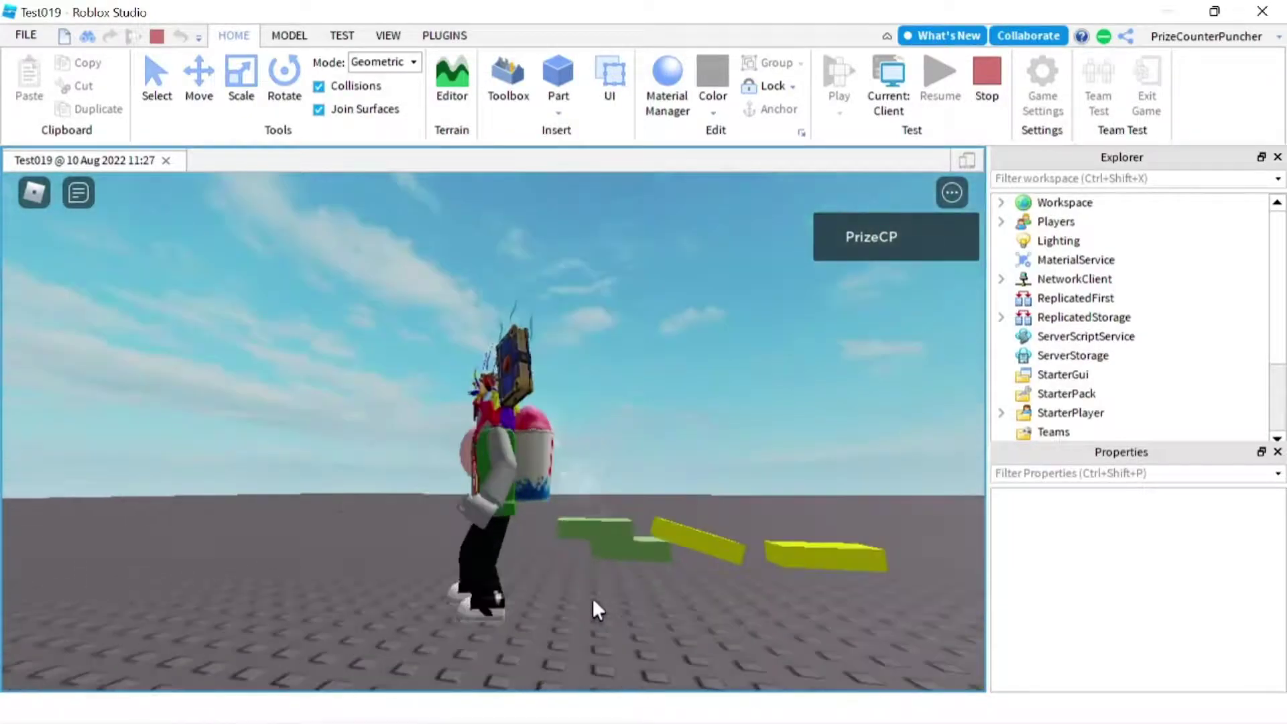
key("w")
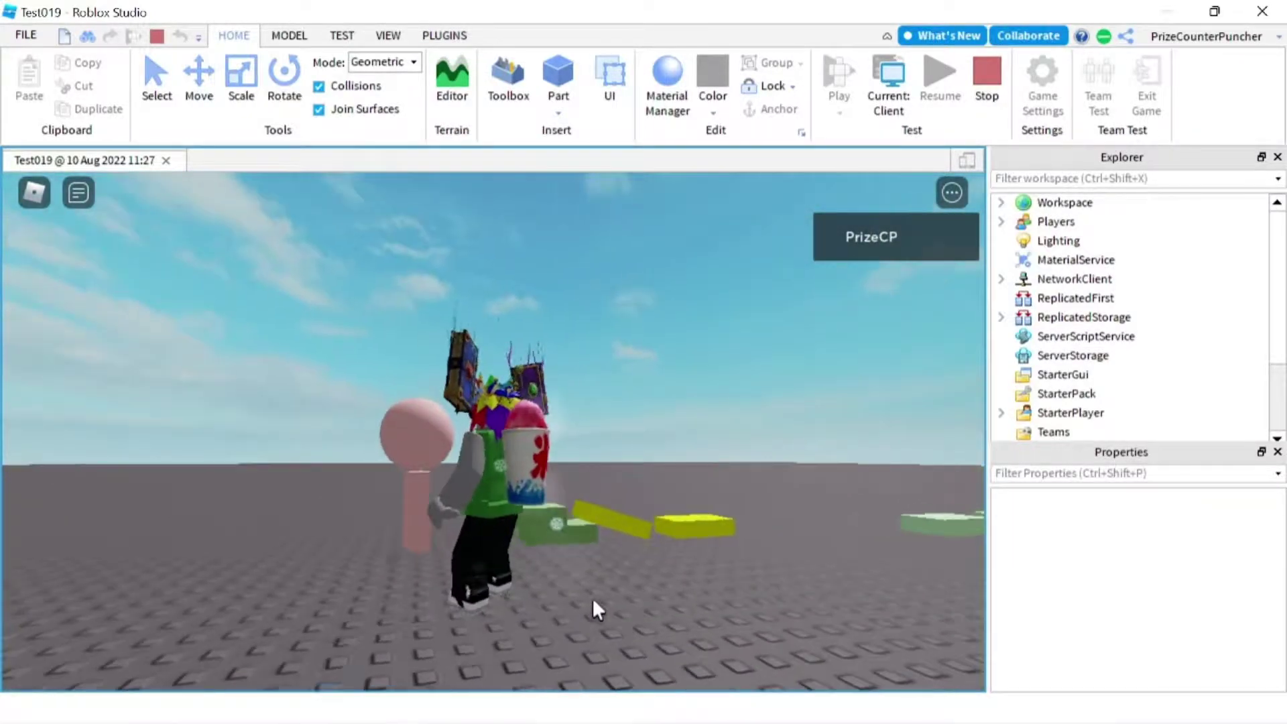
key("w")
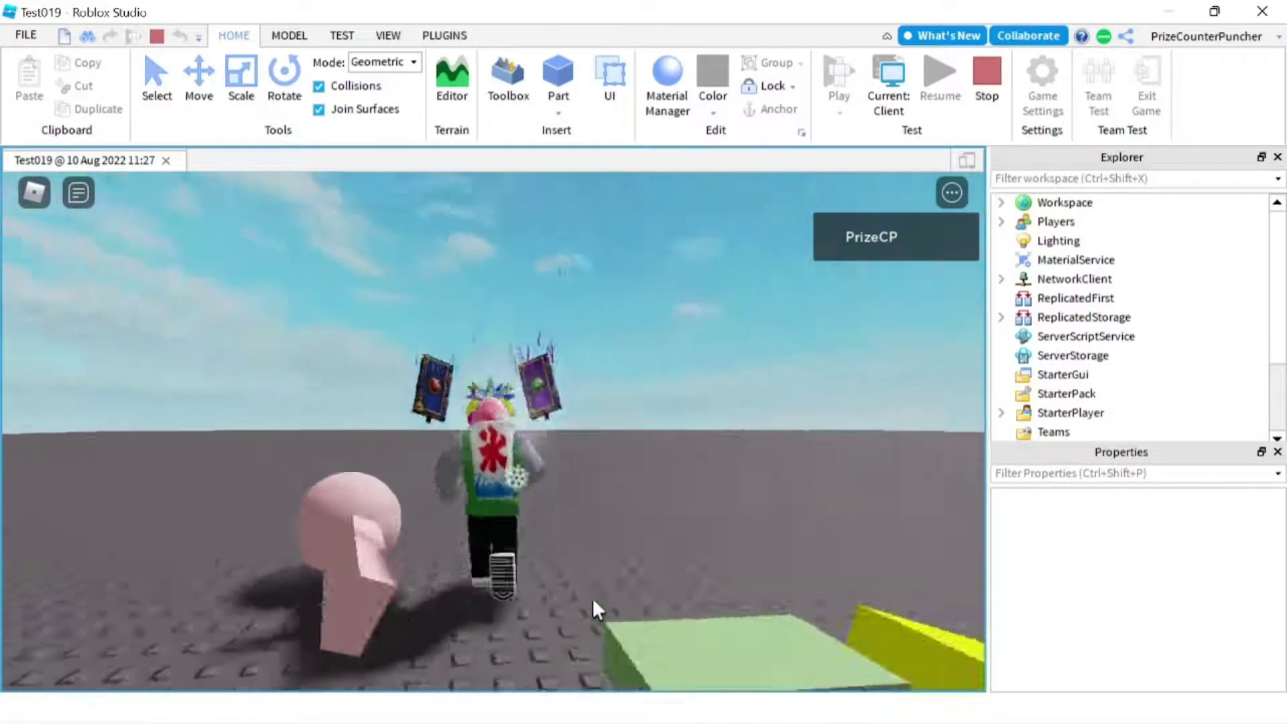
key("a")
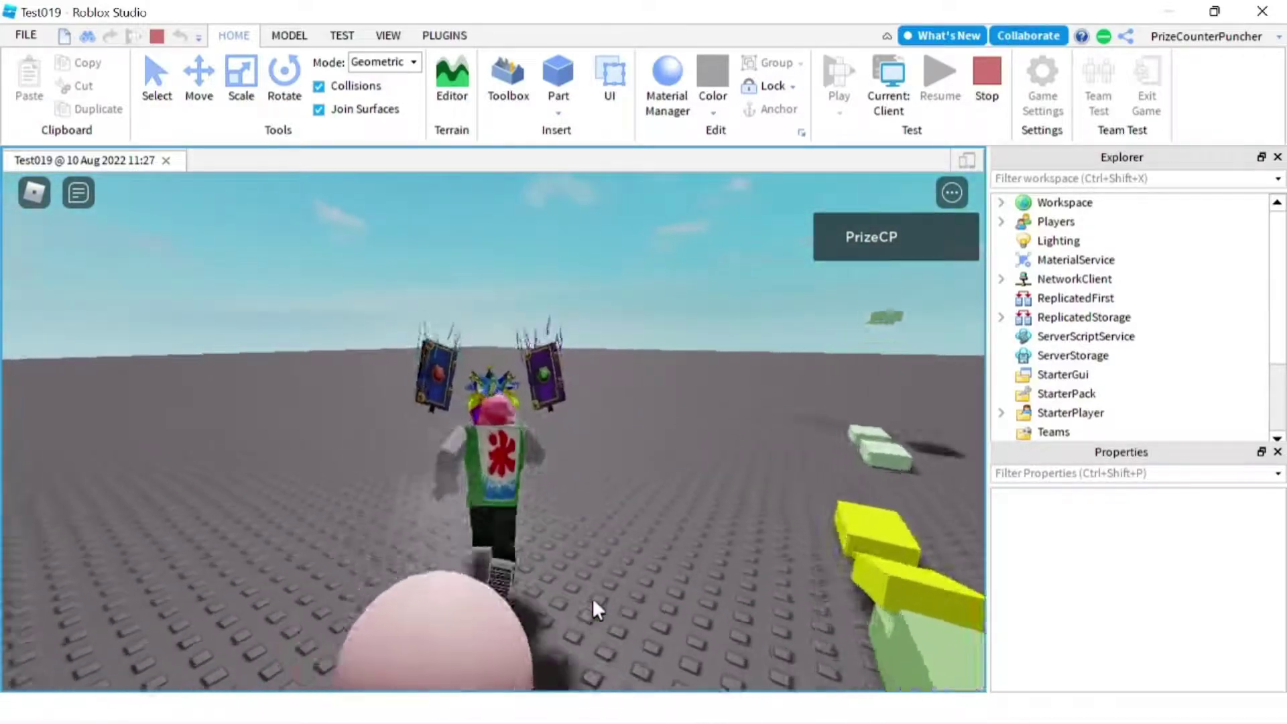
key("s")
key("shift+F5")
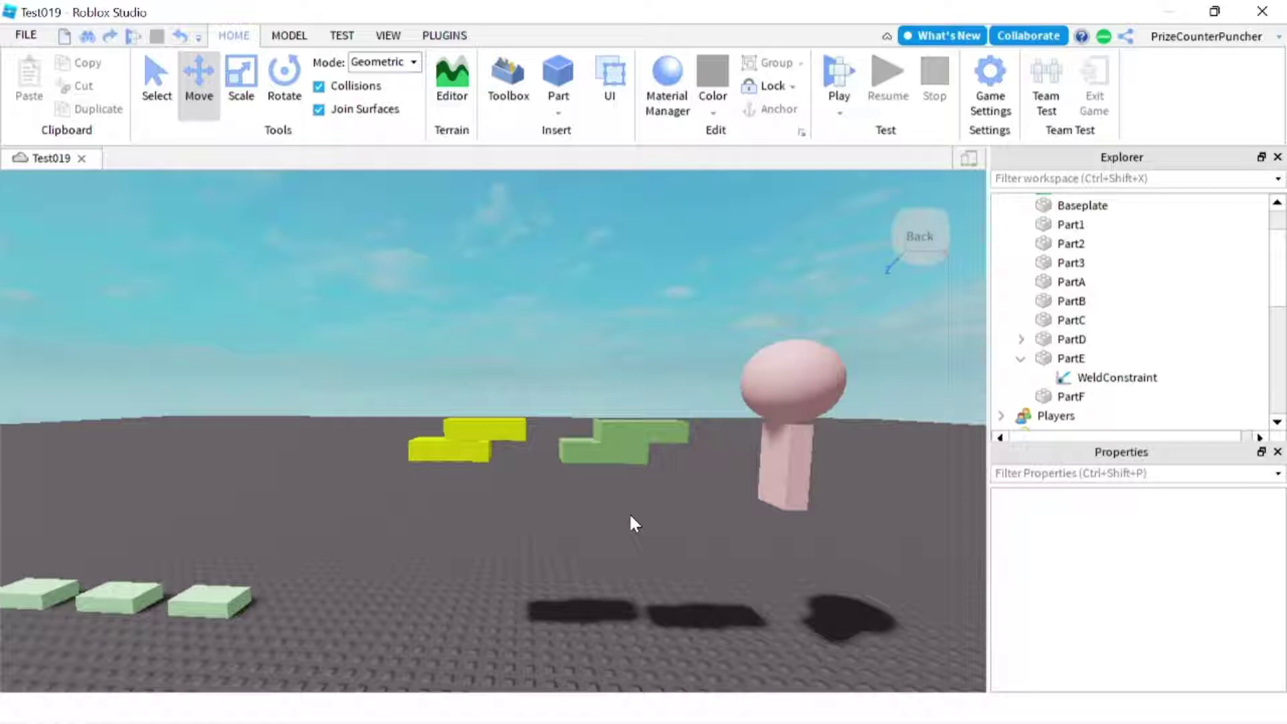
Step: Turn on drawing constraints on top of parts and show the welds in the viewport
left_click(288, 37)
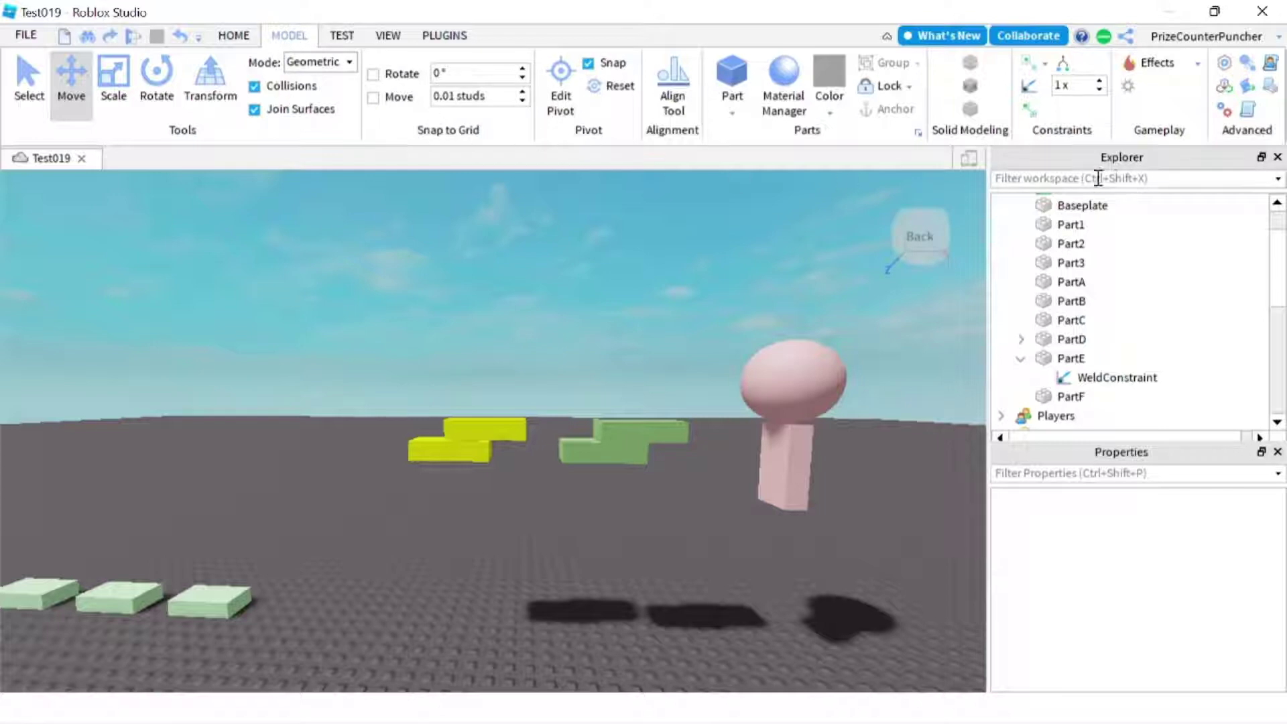
left_click(1064, 65)
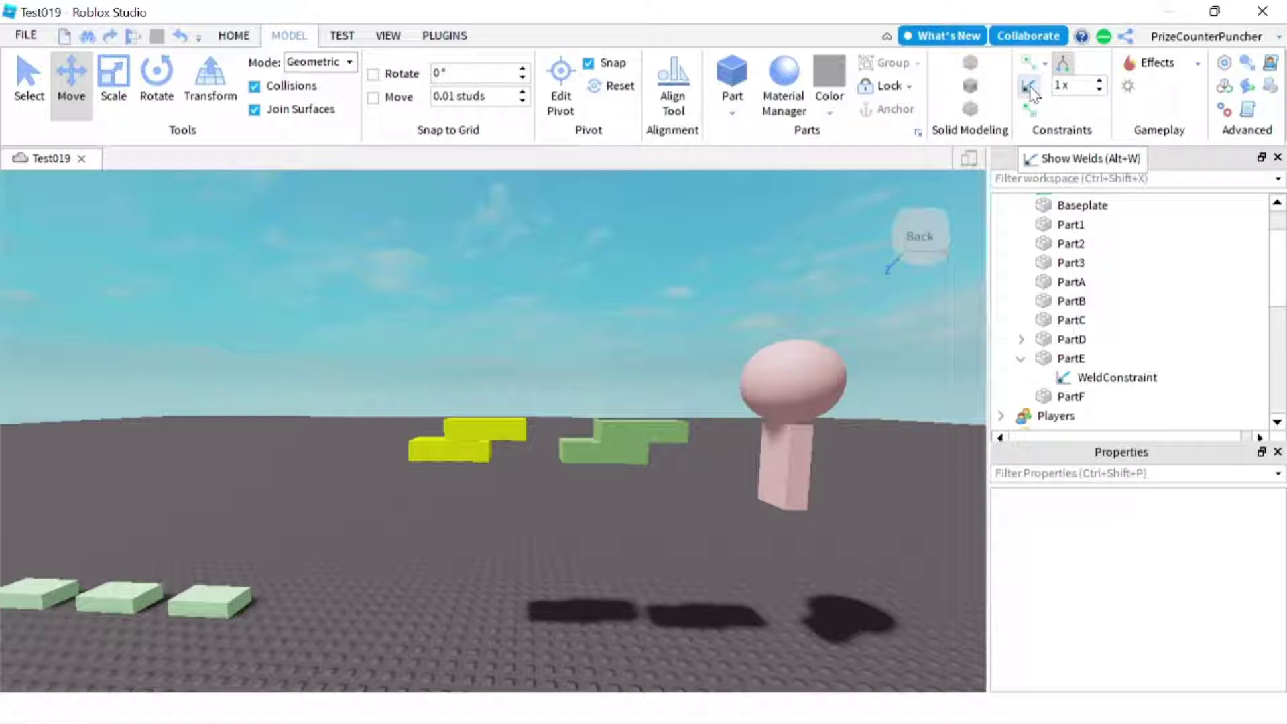
left_click(1029, 87)
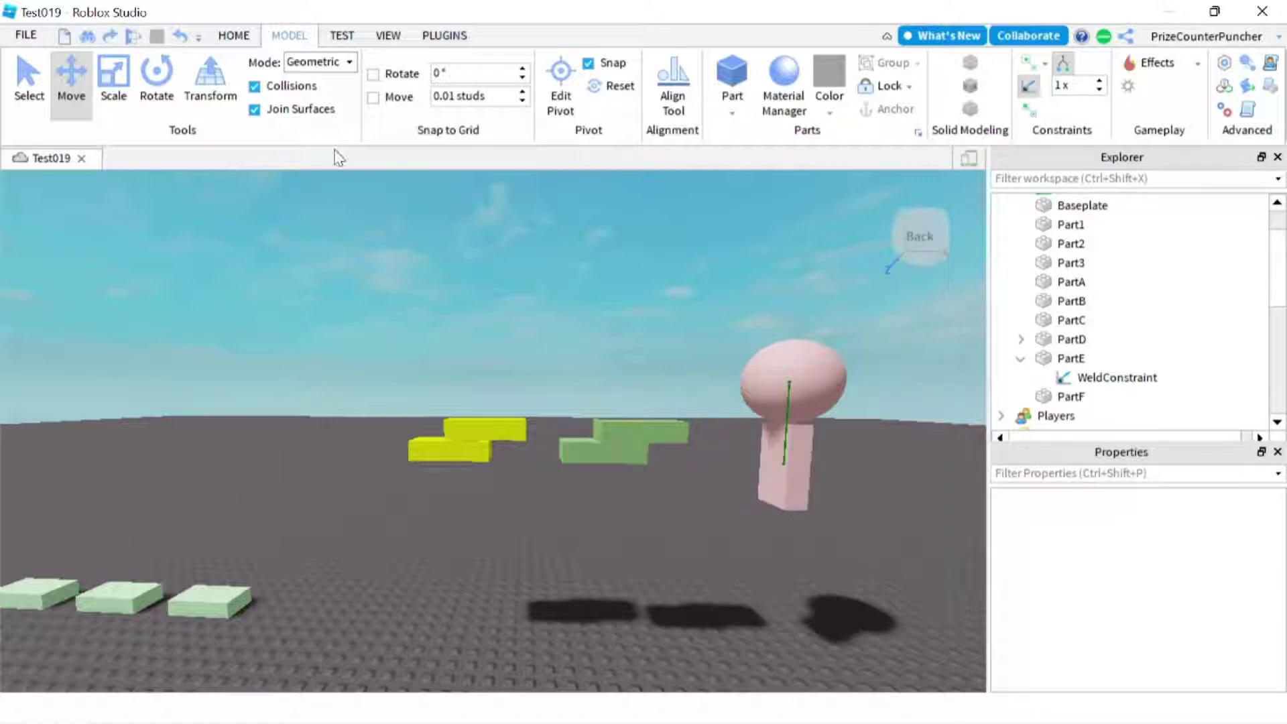
Step: Delete the Weld inside PartD, then select PartC and PartE's WeldConstraint in turn and clear the selection
left_click(1019, 340)
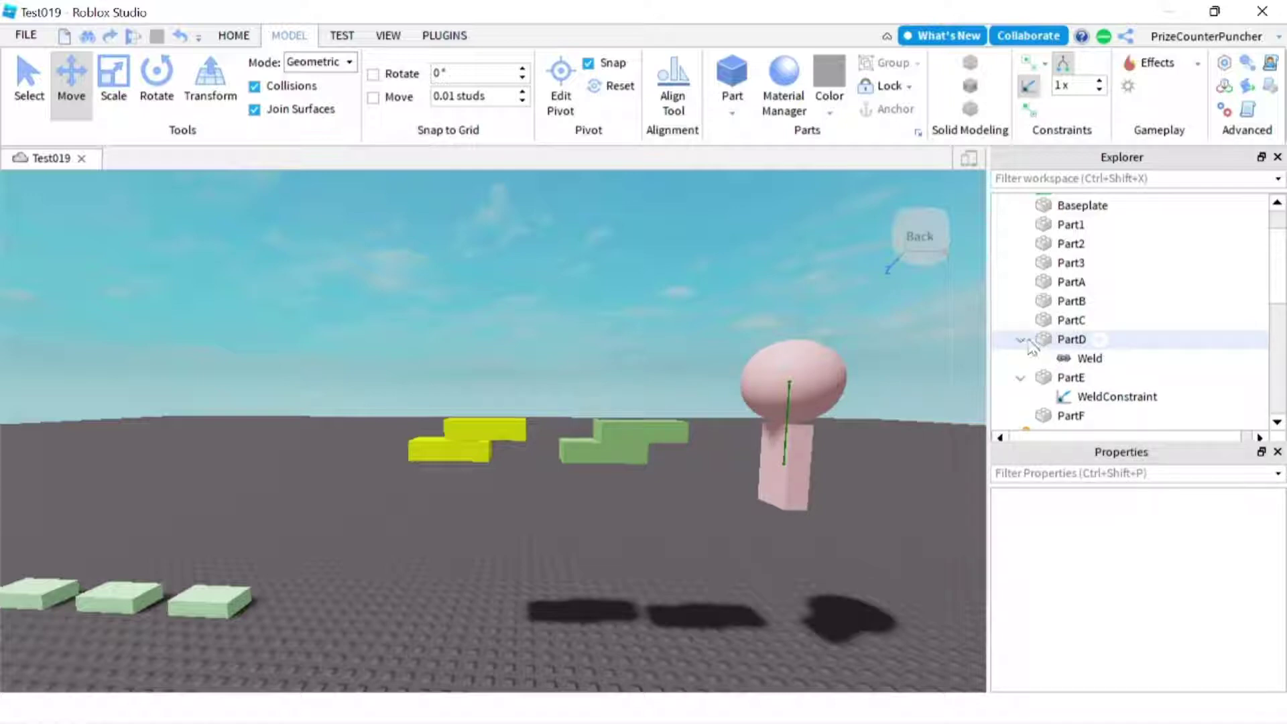
left_click(1089, 359)
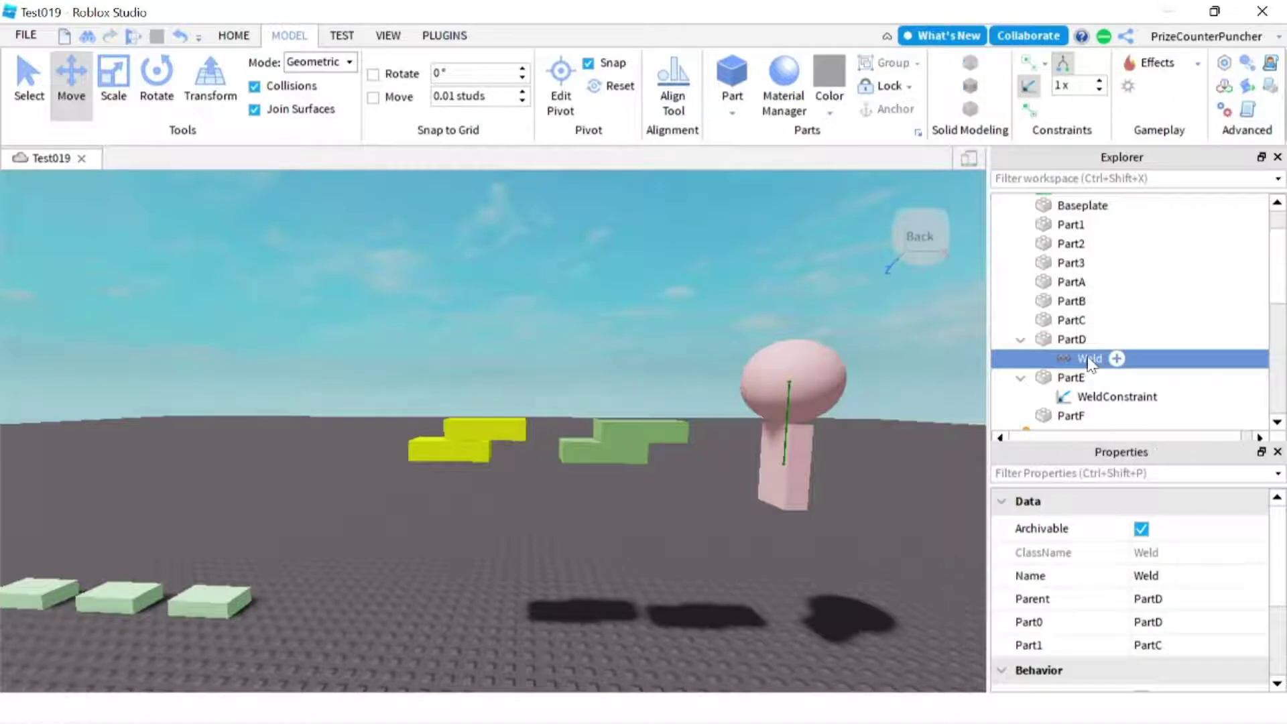
key("Delete")
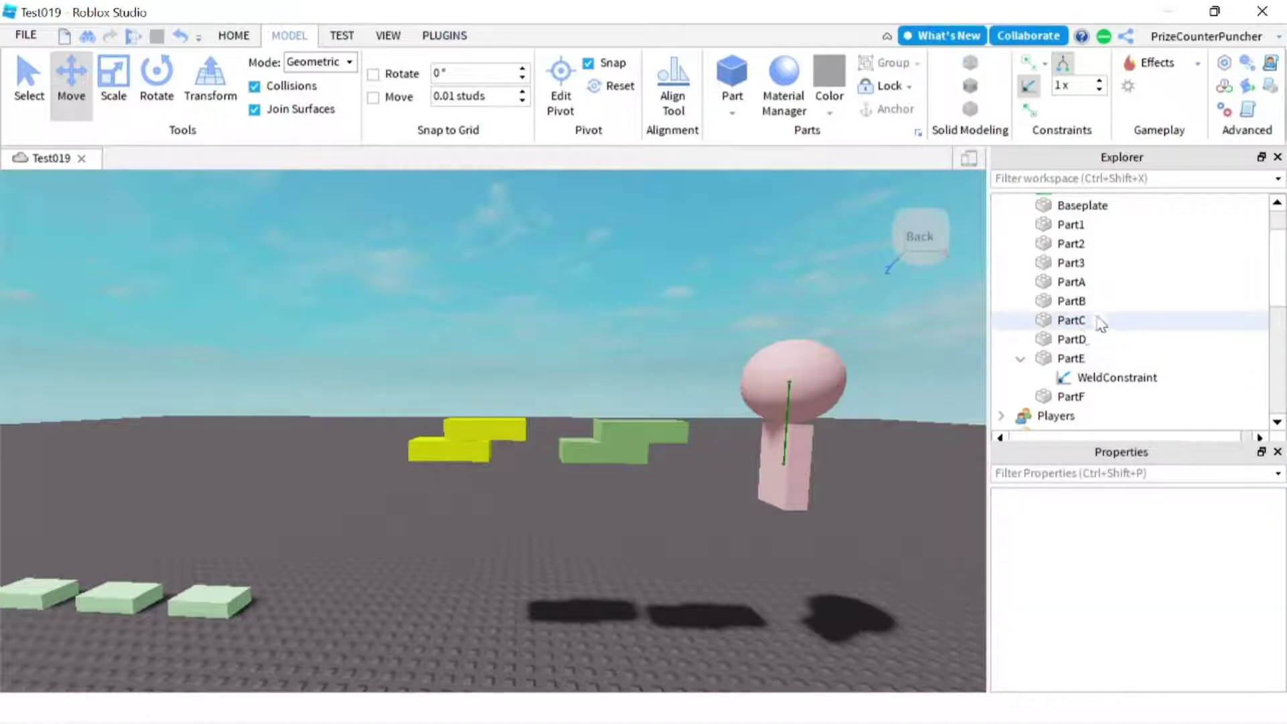
left_click(609, 455)
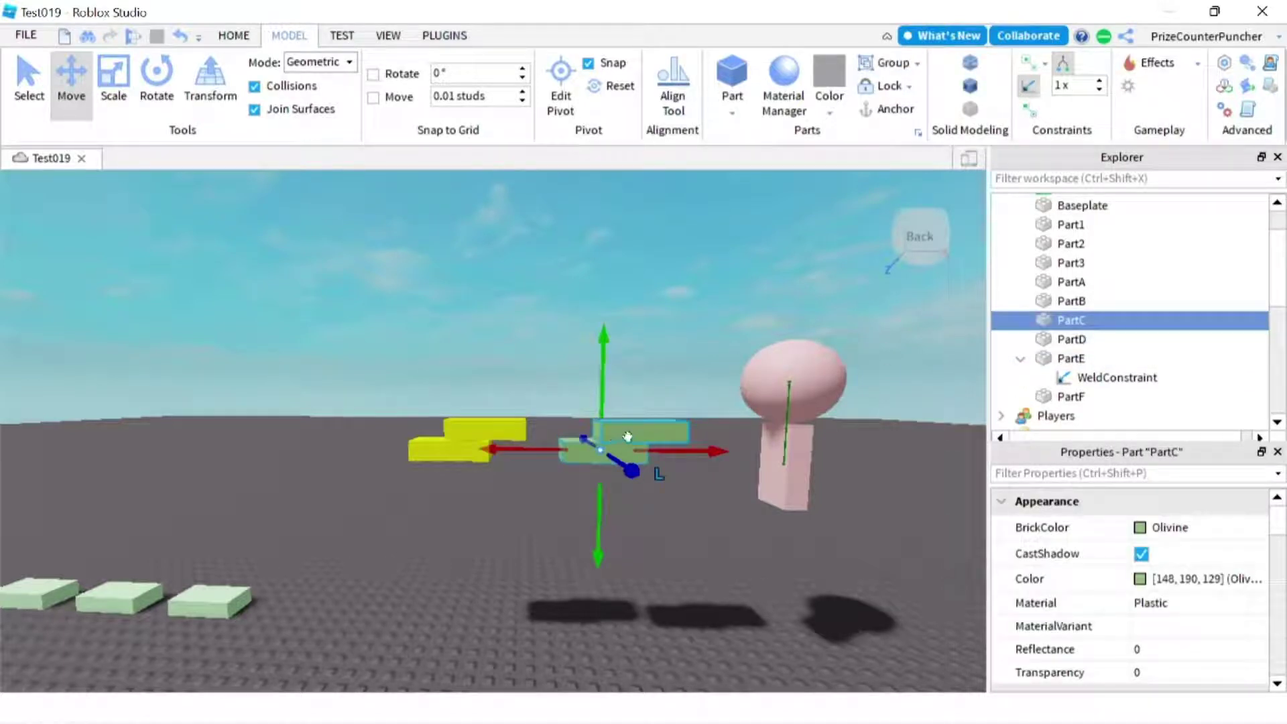
left_click(701, 342)
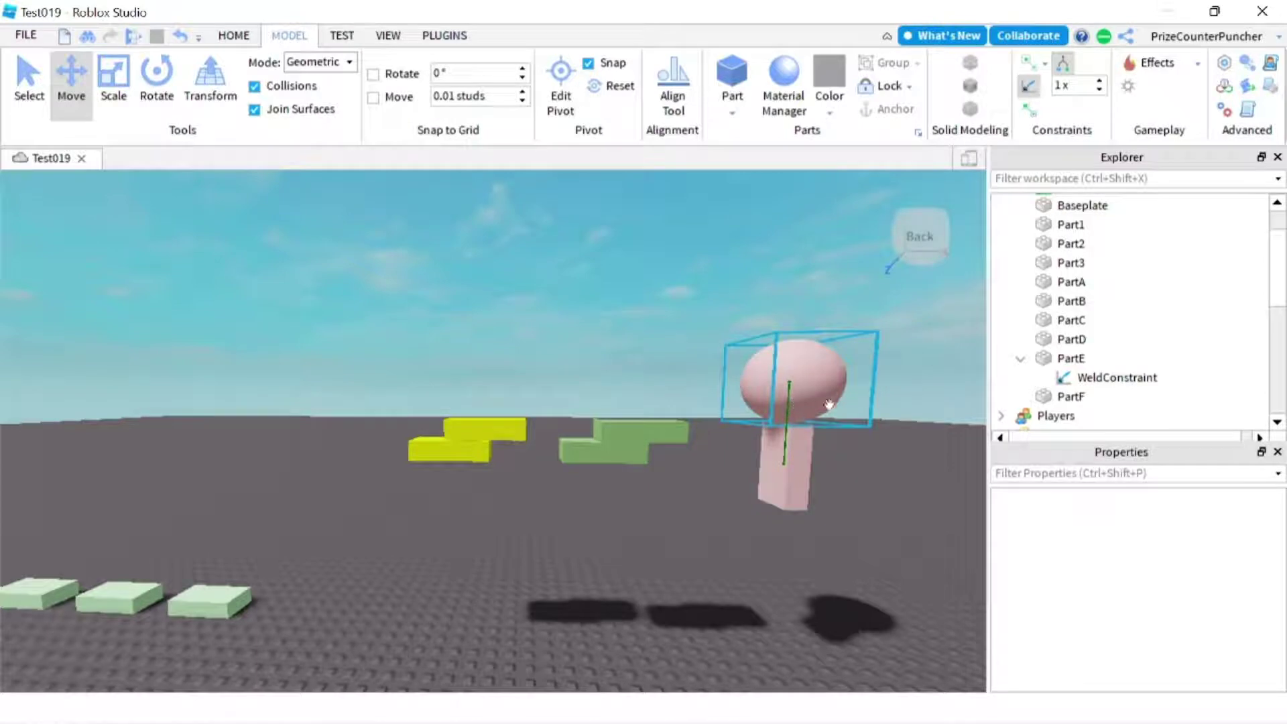
left_click(1112, 379)
left_click(893, 448)
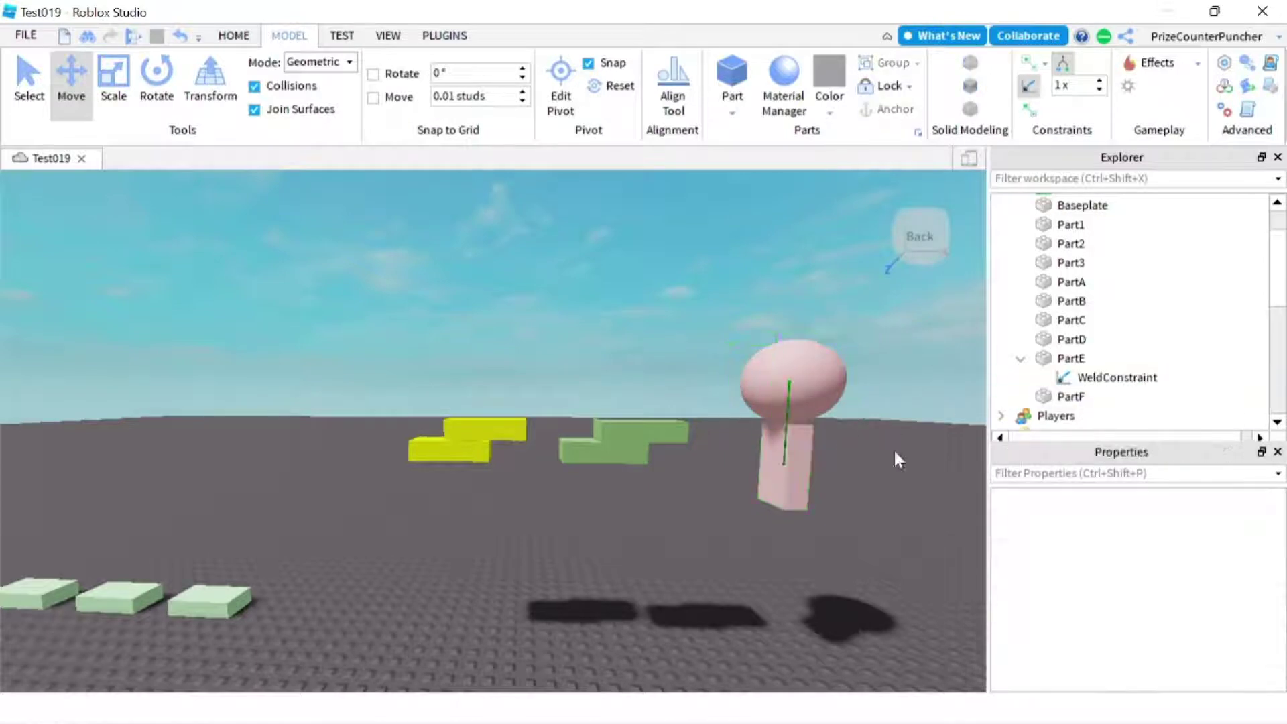
Step: Stop drawing constraints on top of parts and raise the pink sphere, PartF, clear of PartE to expose the weld line
left_click(1063, 65)
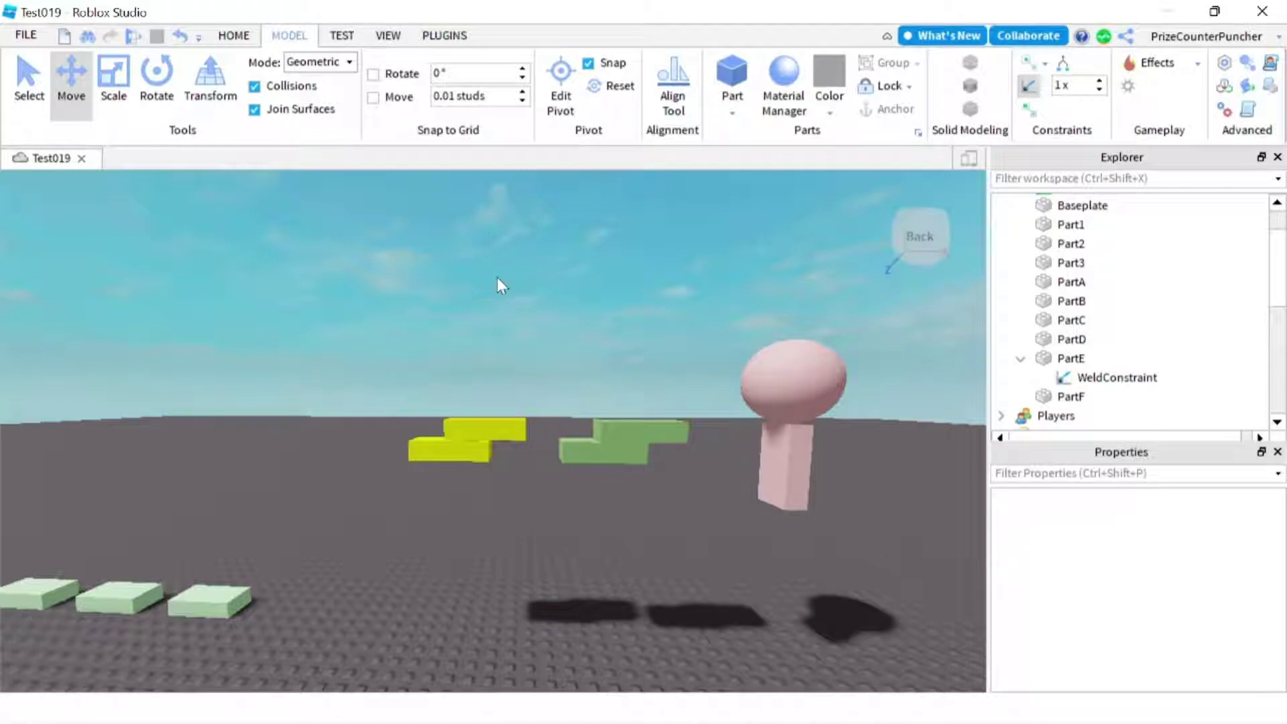
left_click(797, 373)
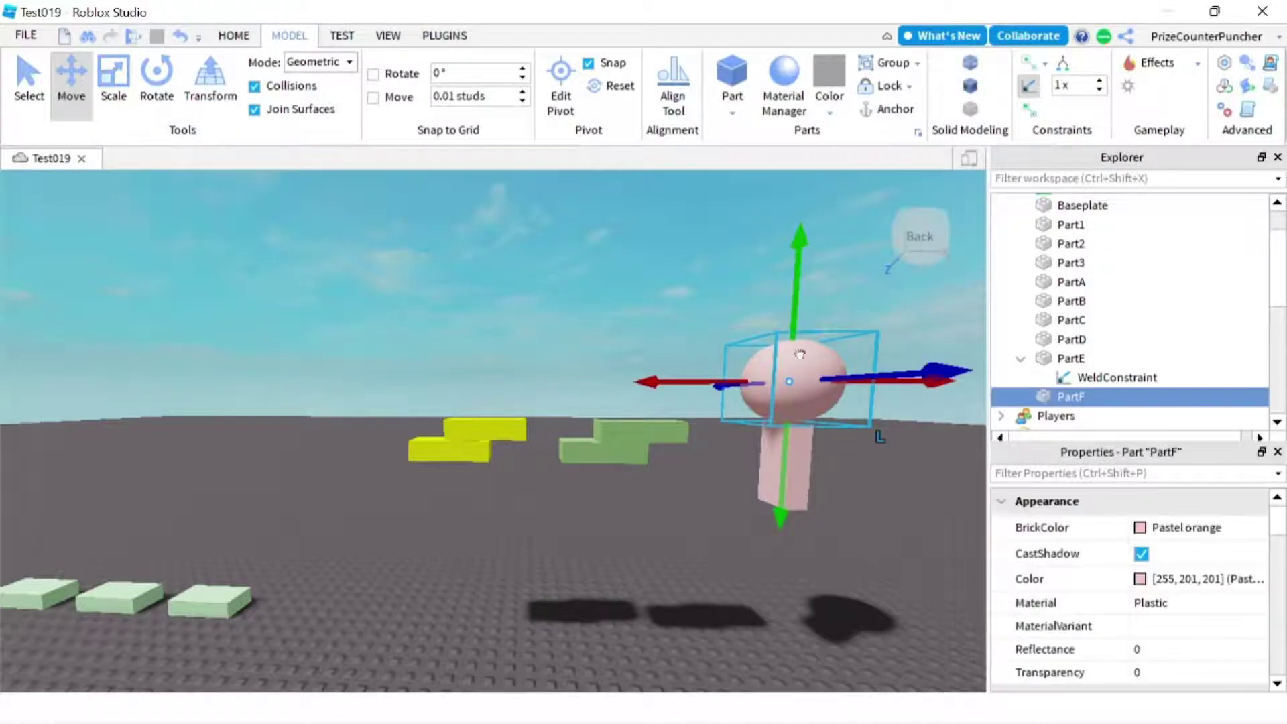
left_click_drag(801, 311, 794, 280)
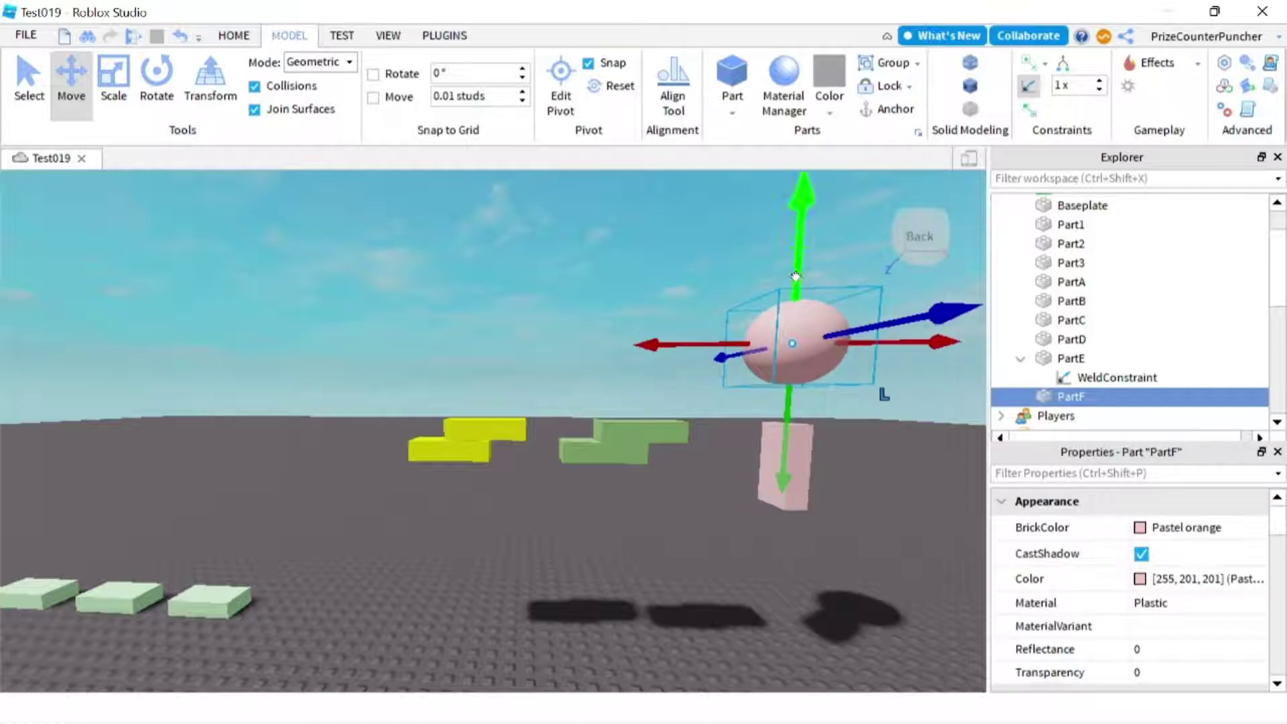
left_click(854, 443)
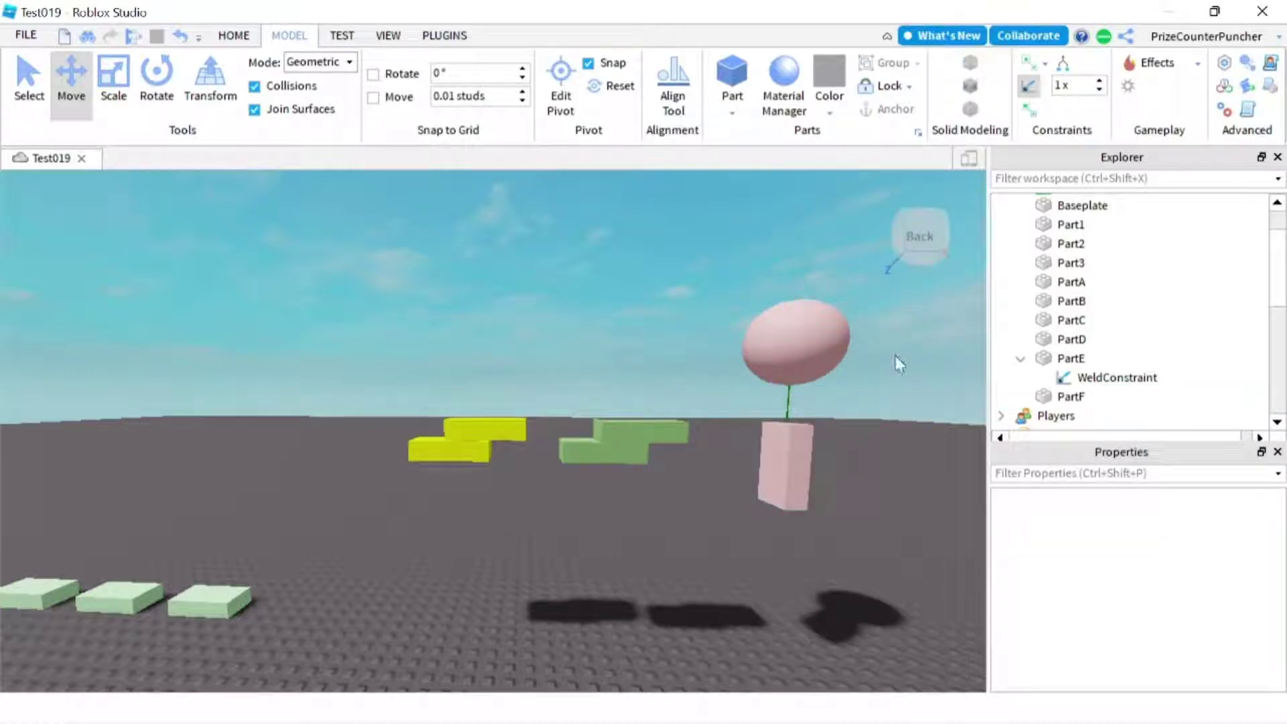
Step: Set the constraint display scale to 6x
left_click(1100, 81)
left_click(1100, 81)
left_click(1099, 81)
left_click(1099, 81)
left_click(1020, 92)
Step: Lower PartF back onto PartE and turn drawing constraints on top of parts back on
left_click(814, 345)
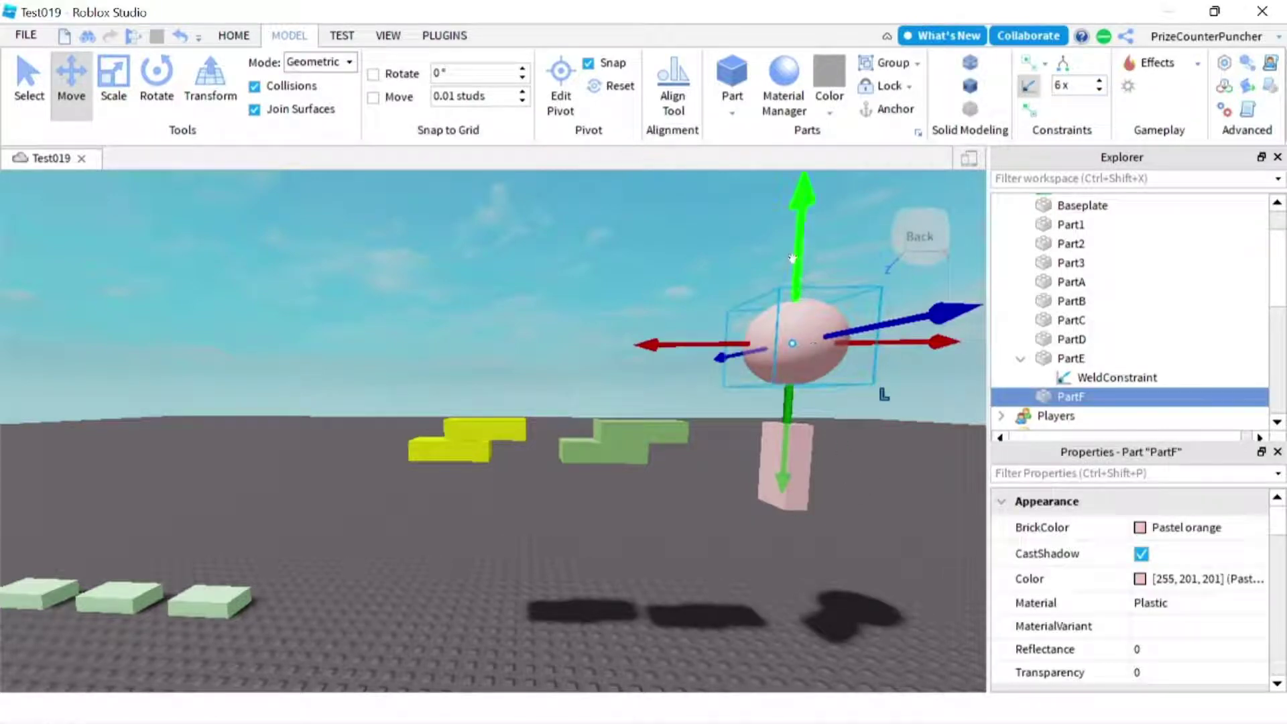
left_click_drag(796, 253, 796, 284)
left_click(854, 498)
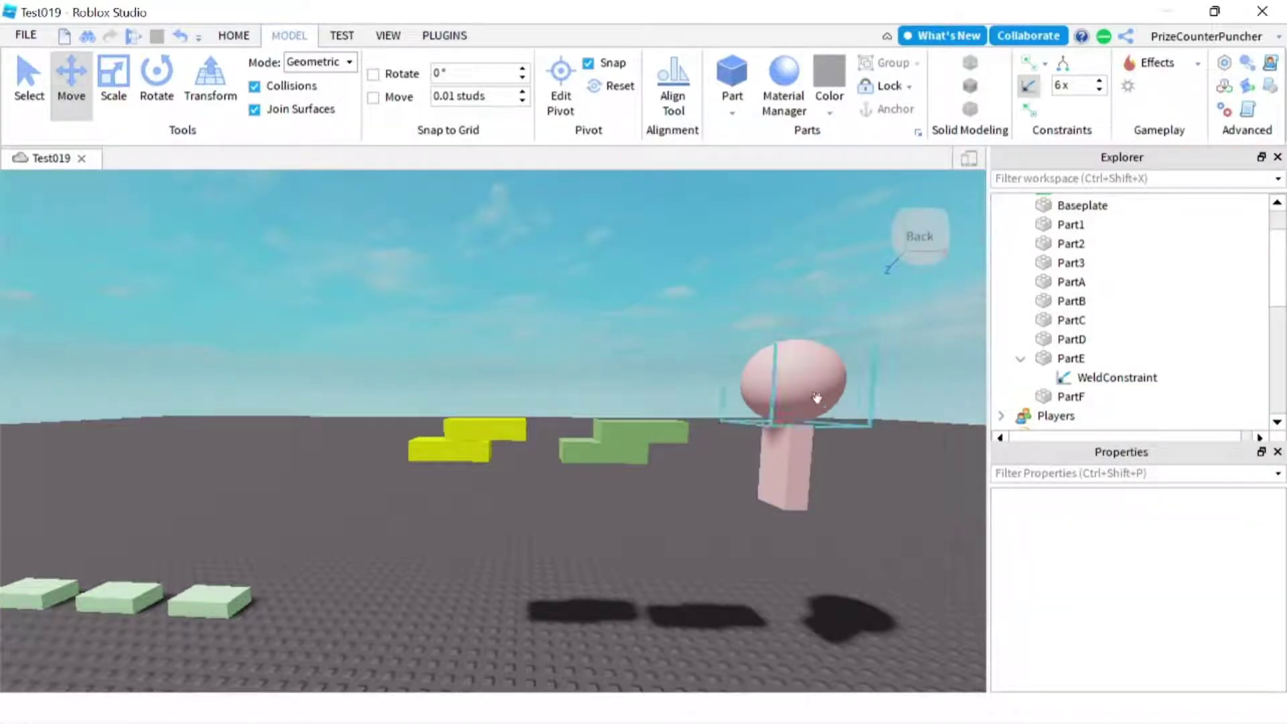
left_click(1065, 67)
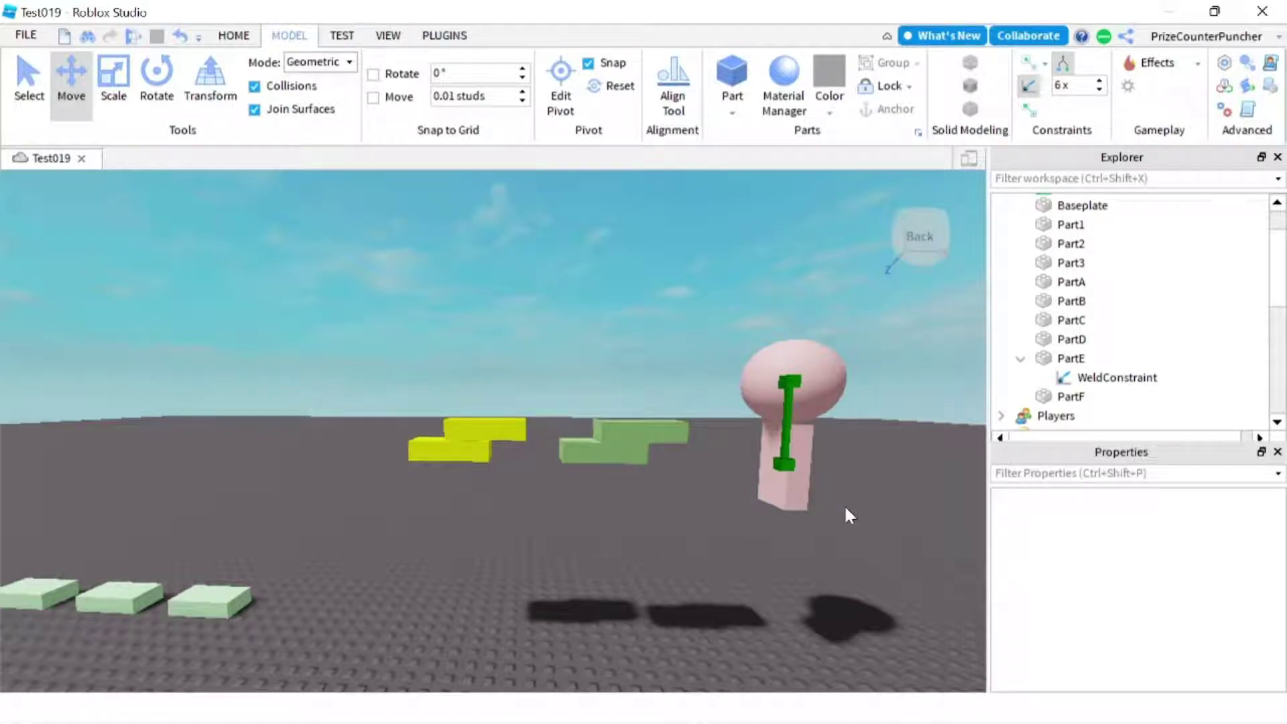
Step: Toggle the weld display off and on again, and set the constraint display scale to 2x
left_click(1030, 87)
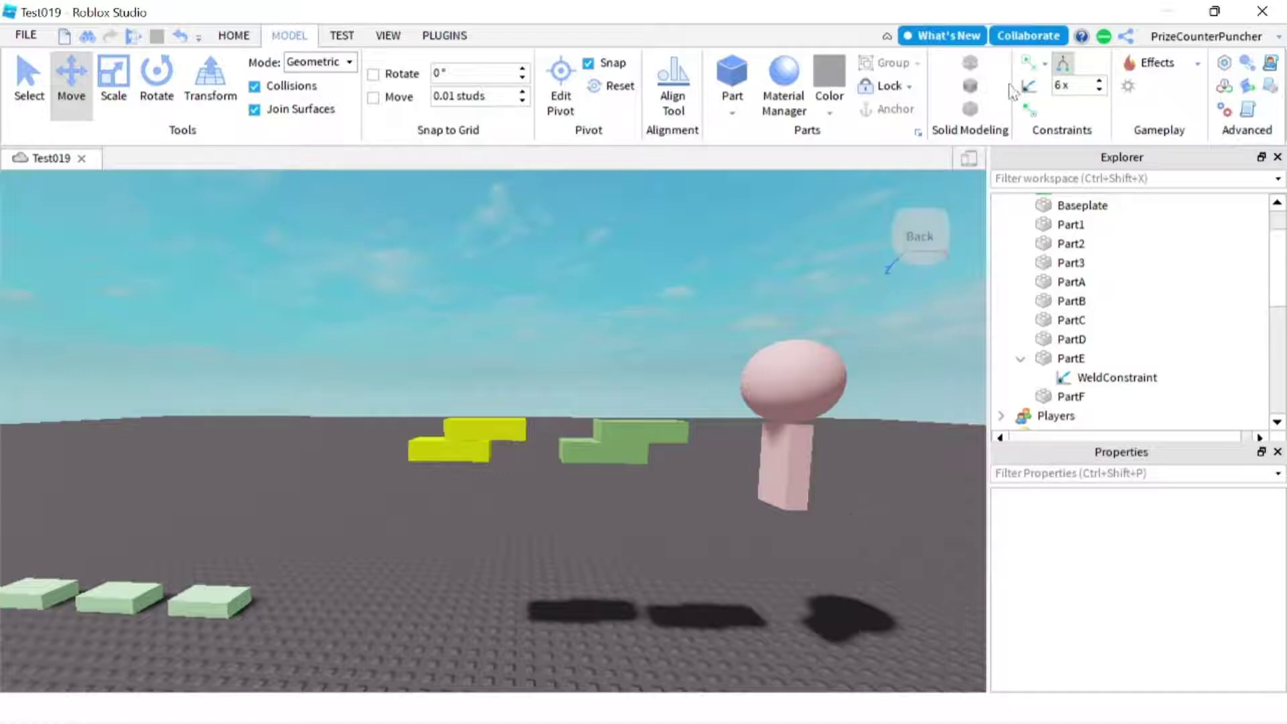
left_click(1029, 88)
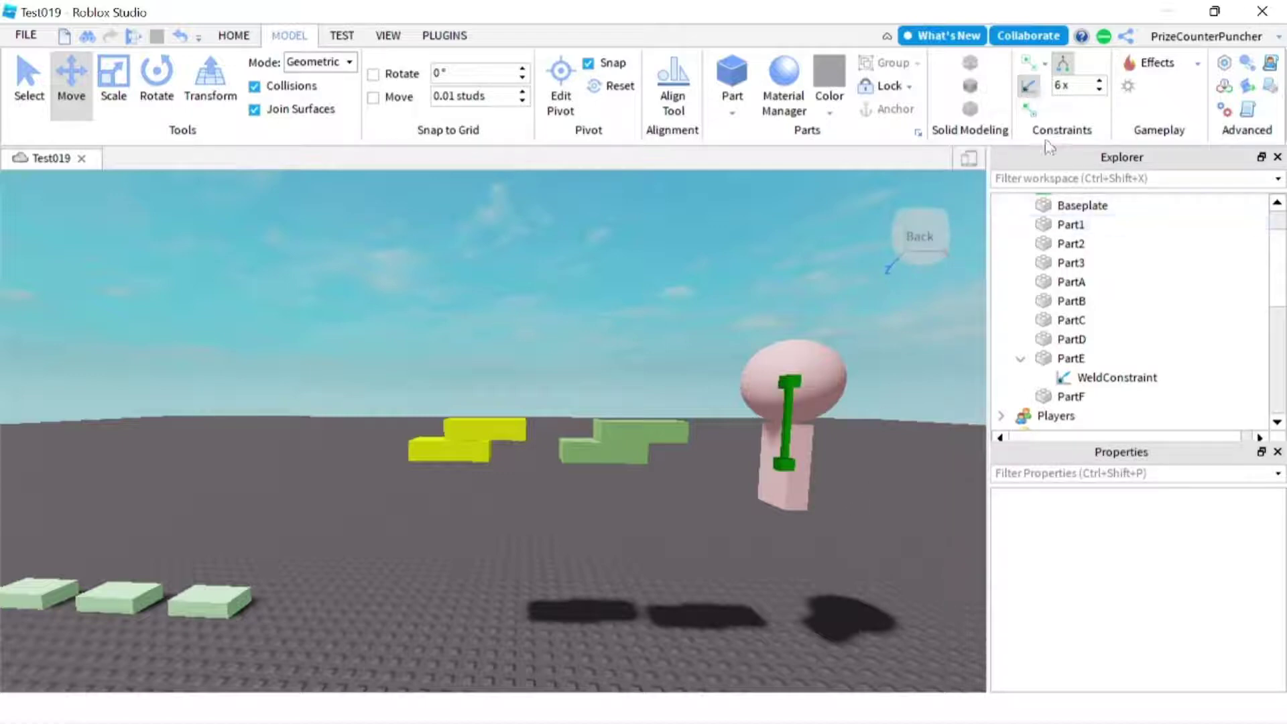
left_click(1077, 88)
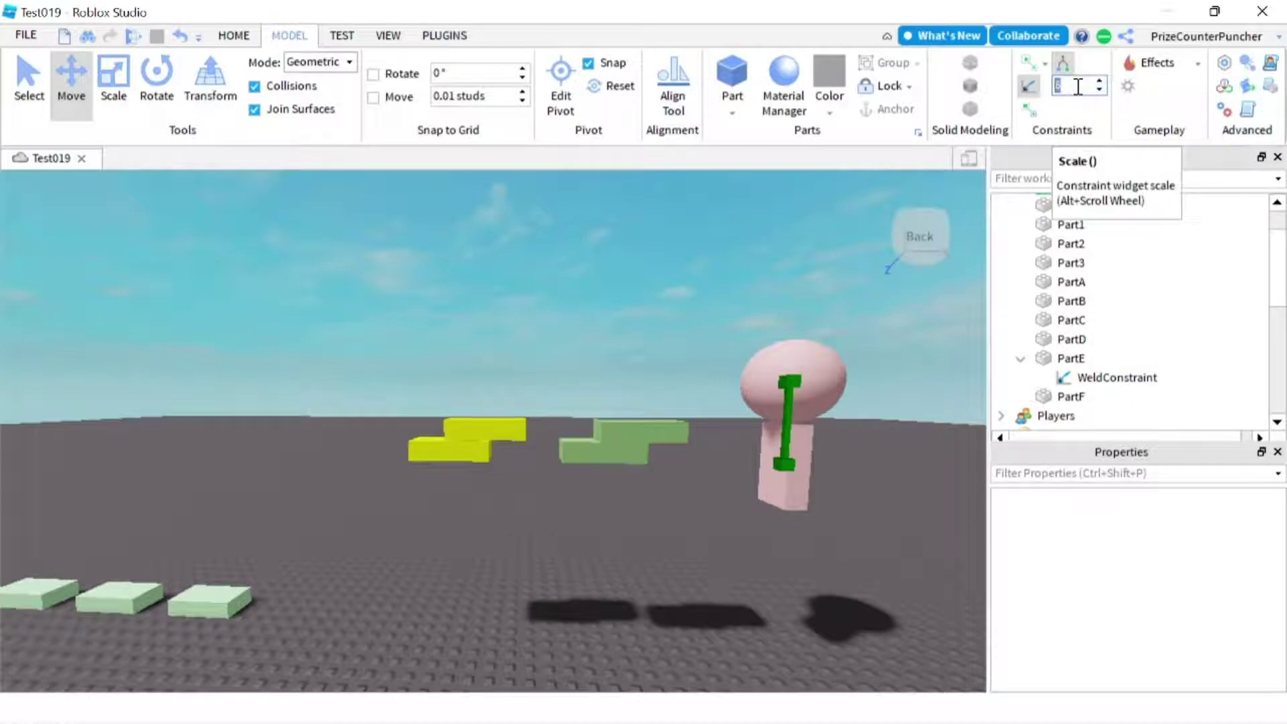
type("2")
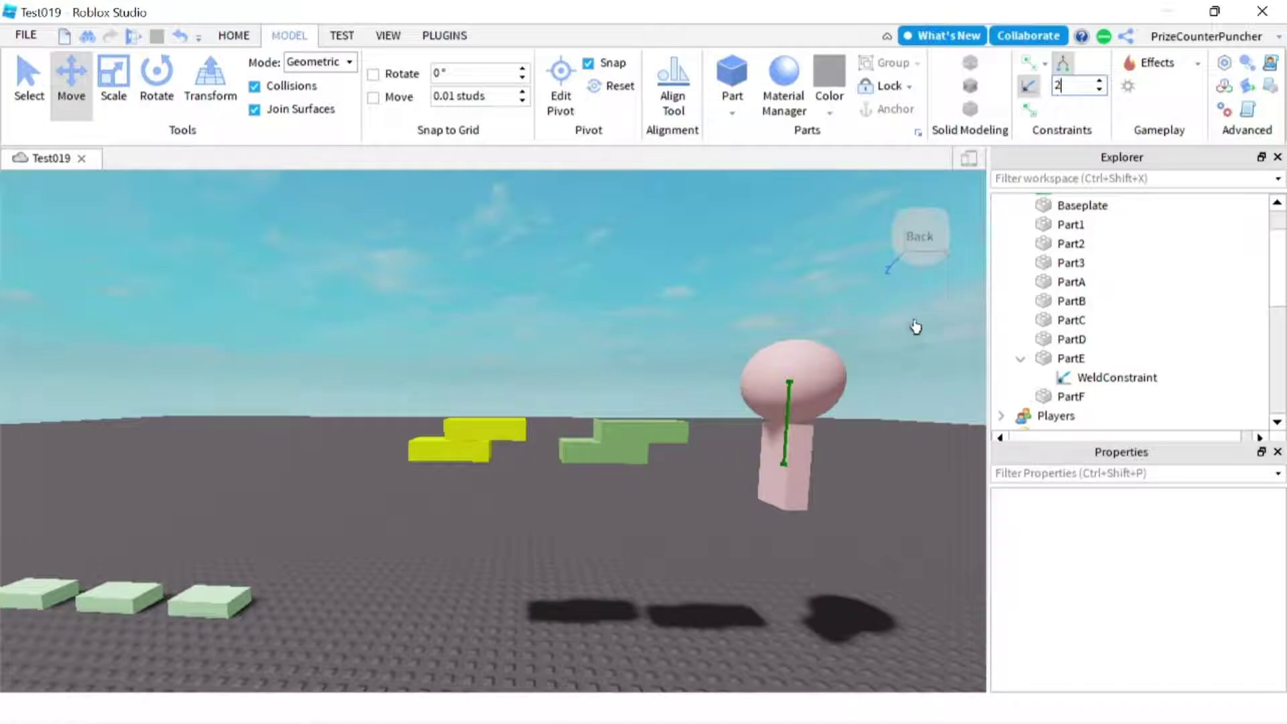
Step: Delete the WeldConstraint inside PartE
left_click(1106, 379)
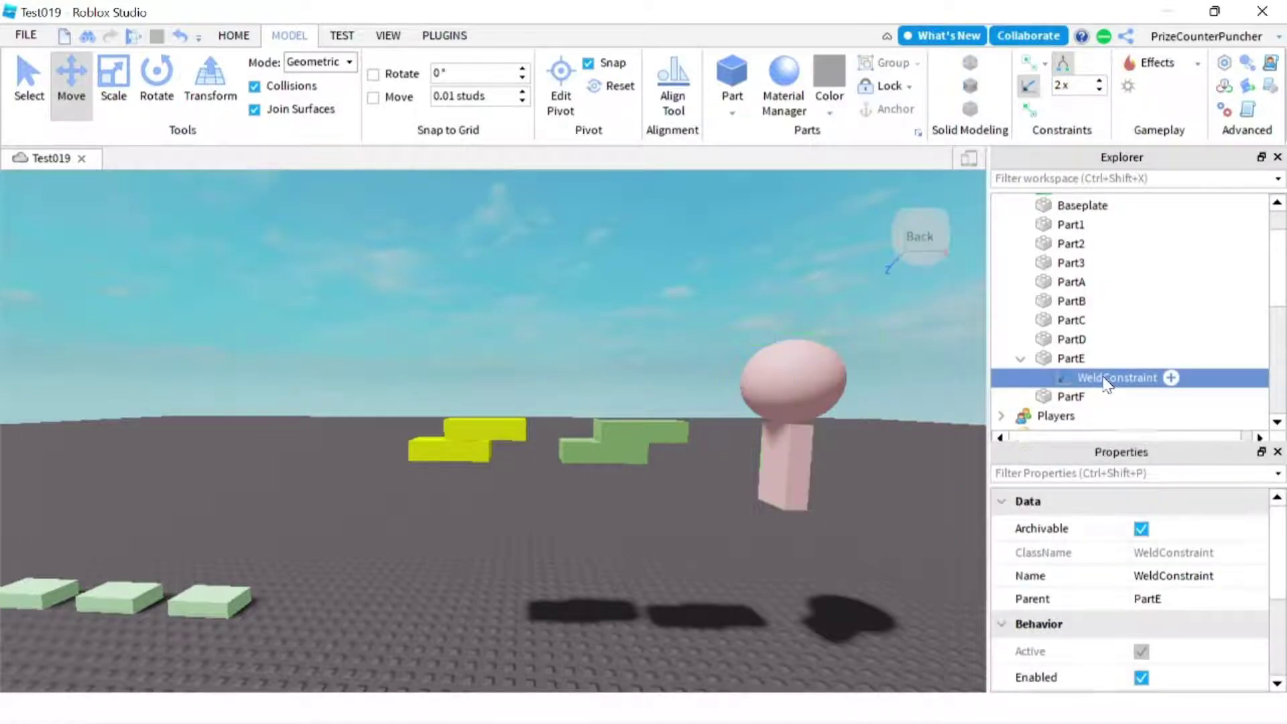
key("Delete")
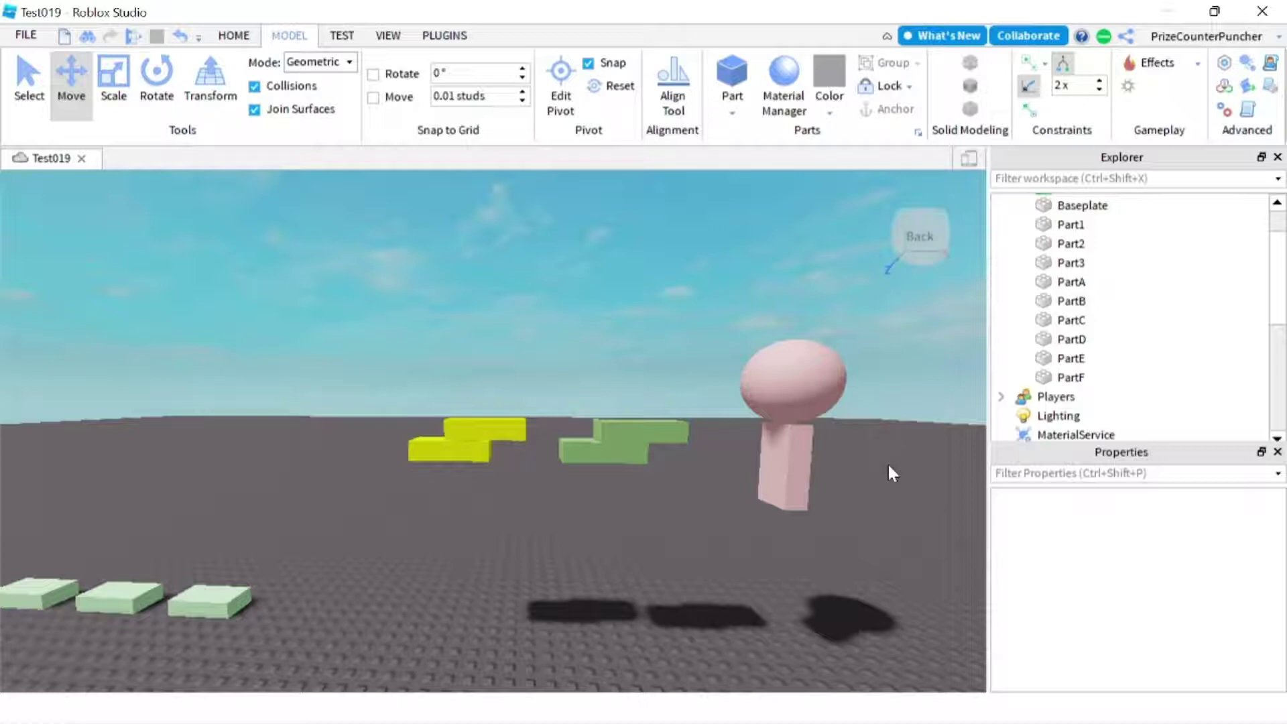
Step: Create a Weld constraint from yellow PartA to PartB, check its Part0 and Part1 assignments, and clear the selection
left_click(1046, 67)
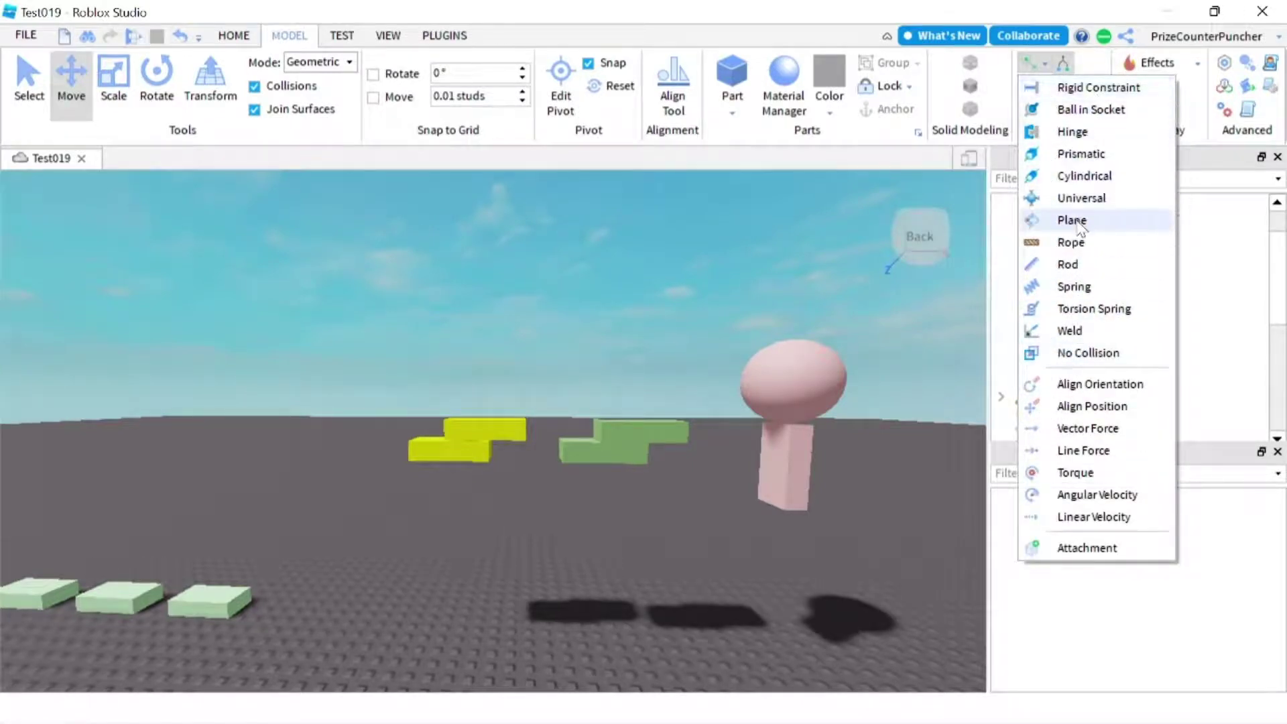
left_click(1072, 331)
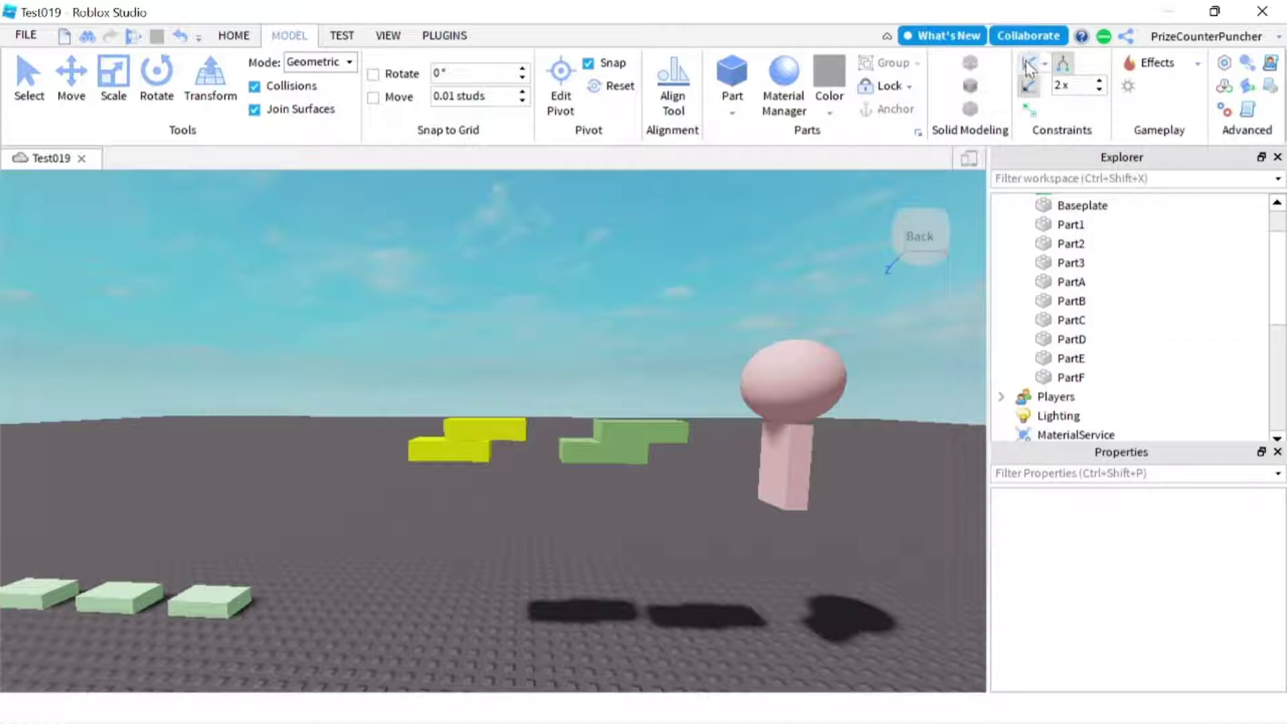
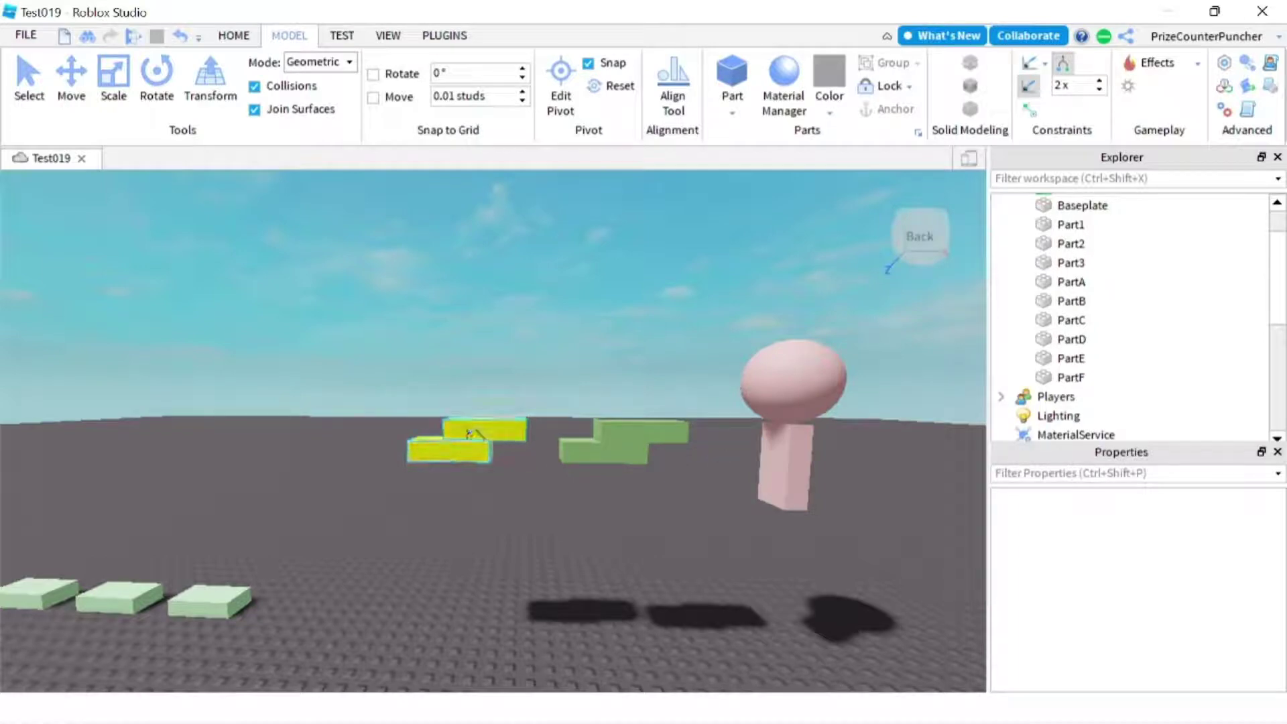
left_click(477, 432)
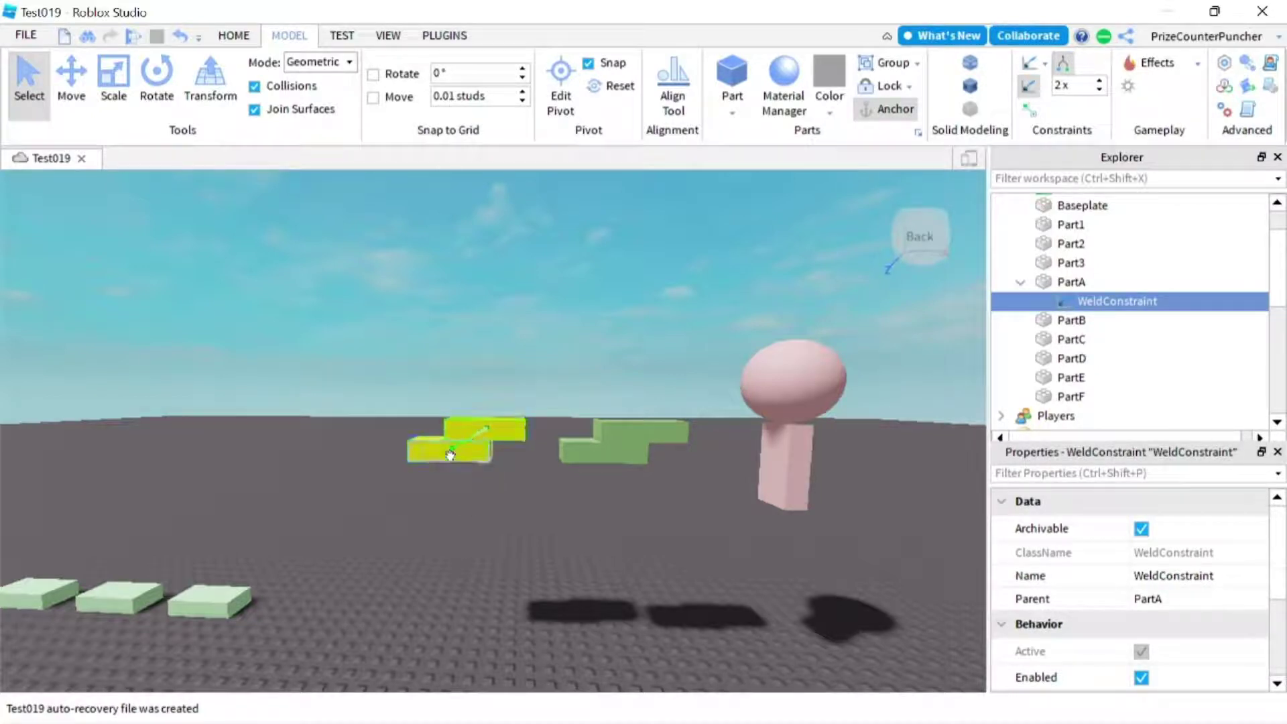
mouse_move(1107, 307)
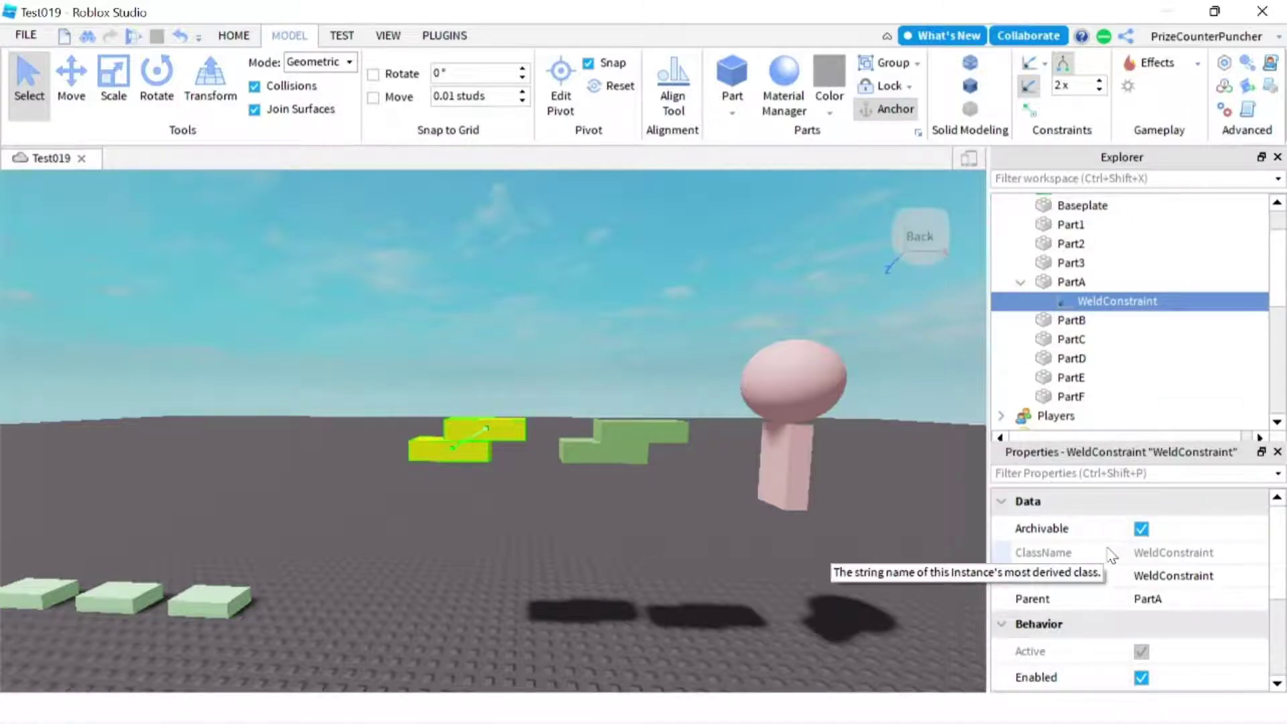
scroll(1109, 554, "down", 3)
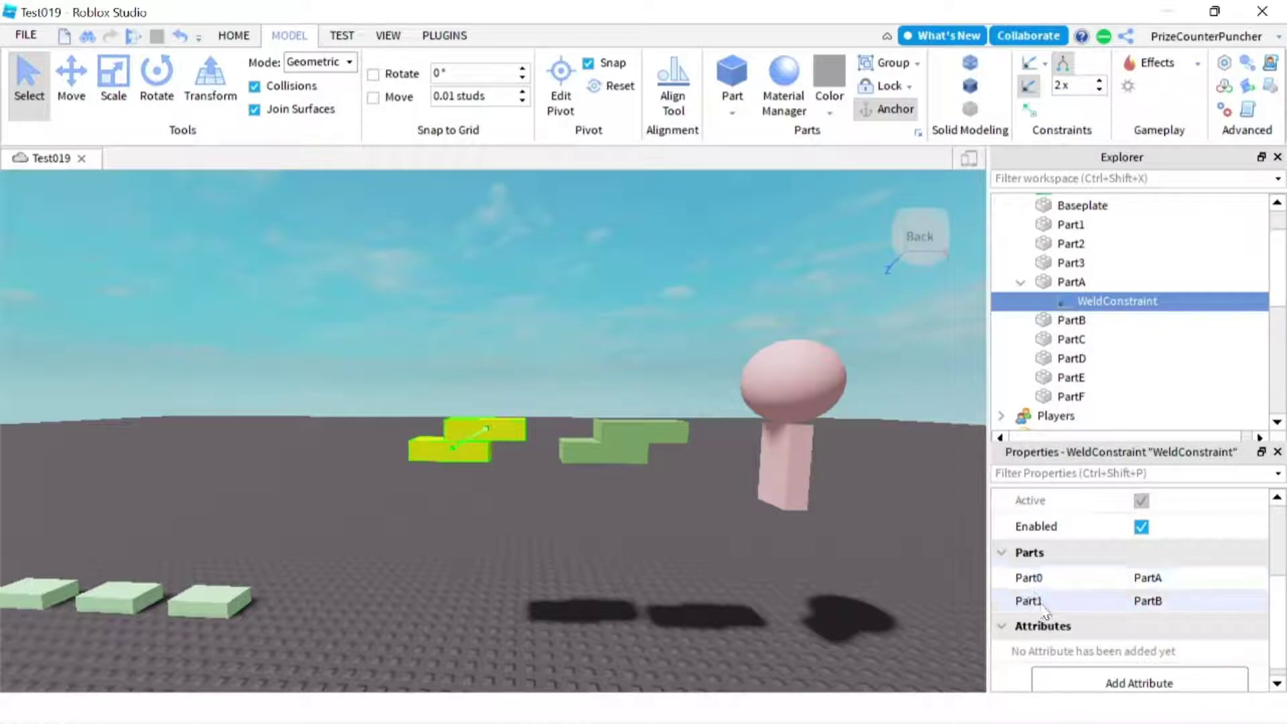
left_click(488, 429)
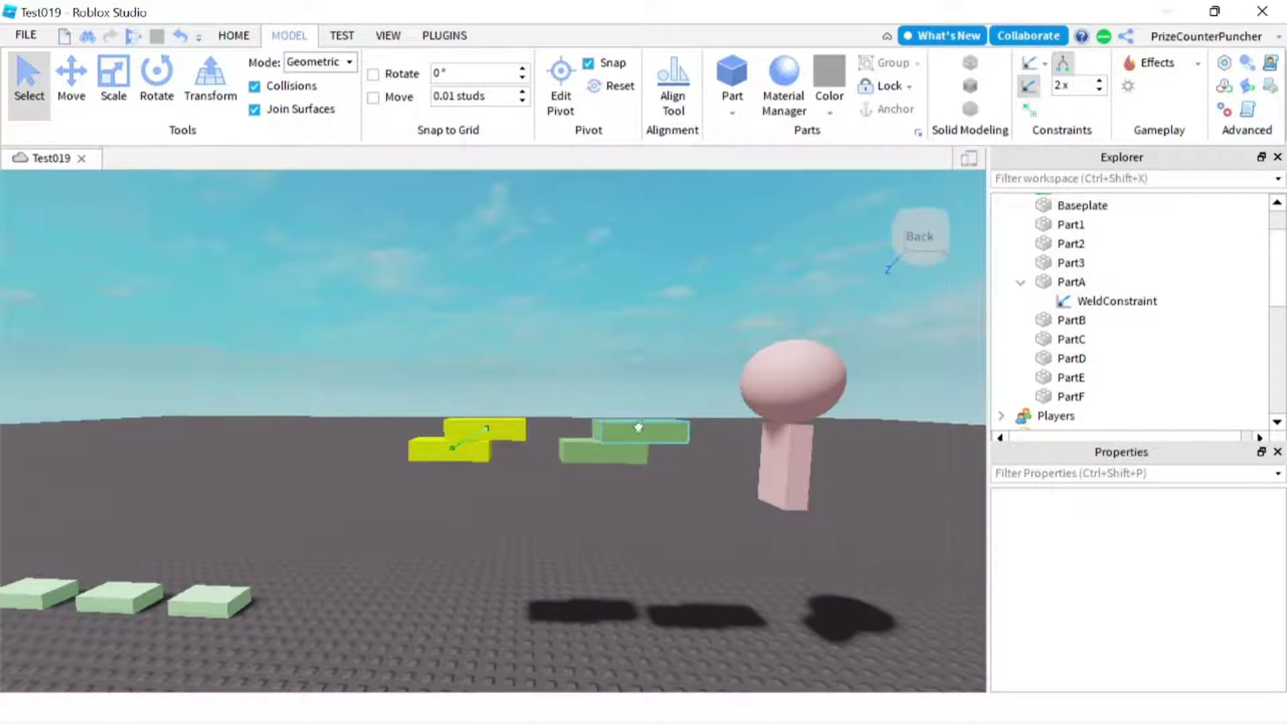
Step: Weld the green PartC to PartD with a new WeldConstraint and clear the selection
left_click(584, 457)
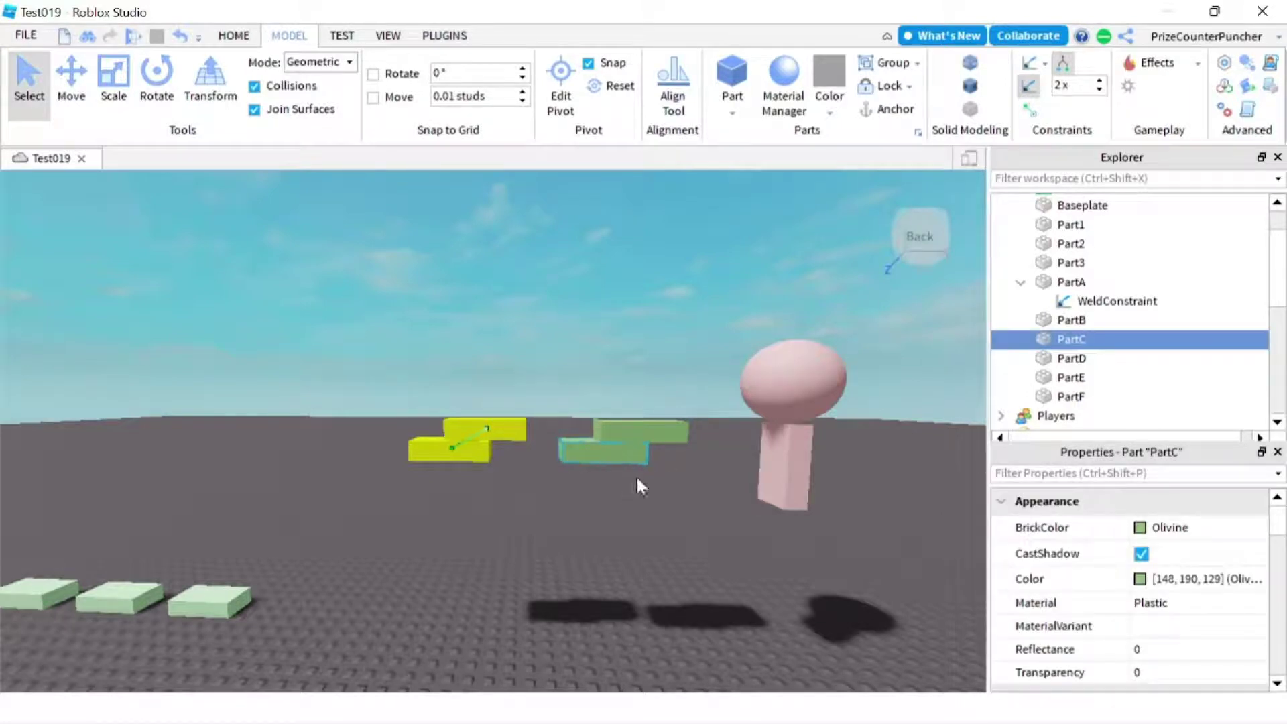
mouse_move(1086, 341)
left_click(1031, 66)
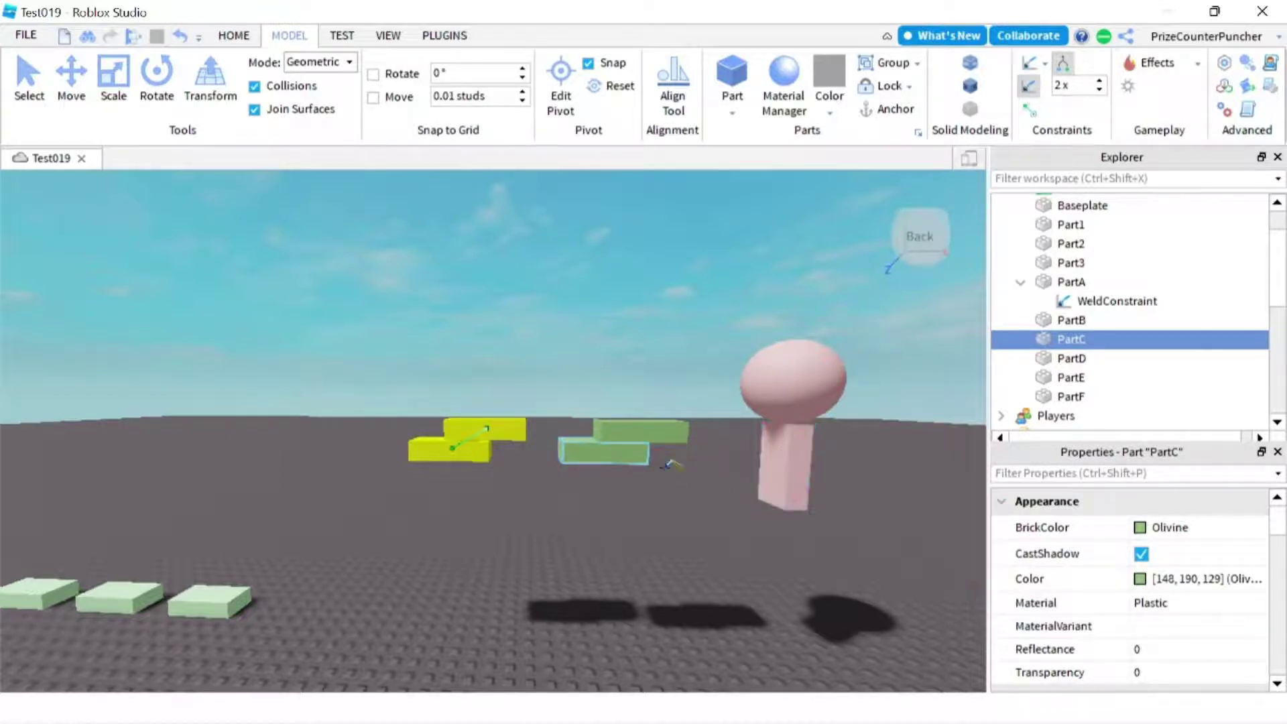
left_click(623, 436)
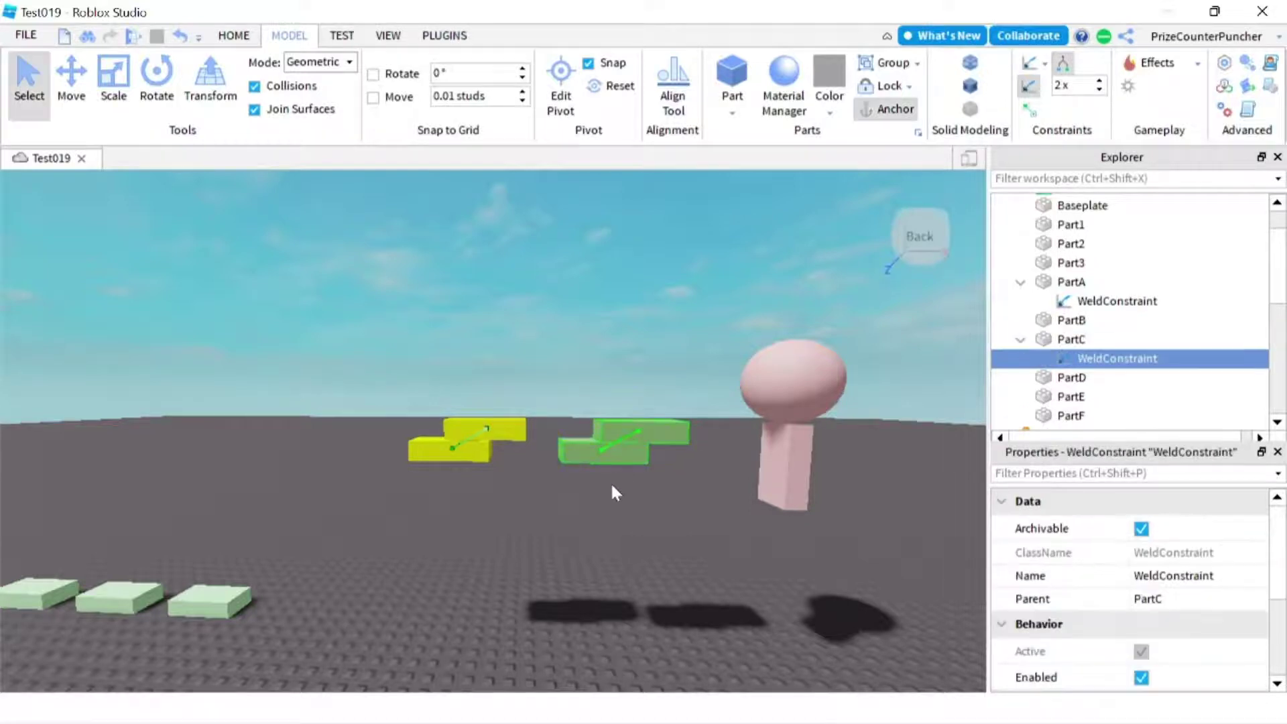
left_click(582, 508)
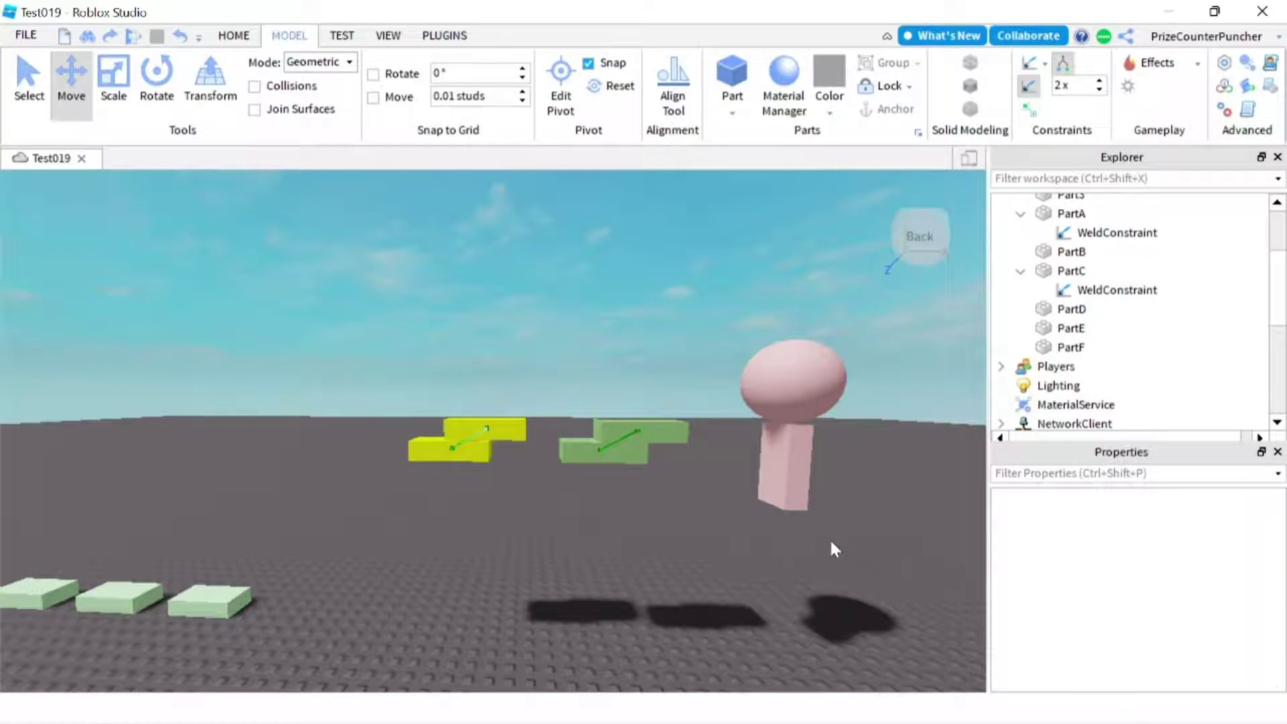
Step: Duplicate the pink PartE block and rename the copy PartG
left_click(788, 478)
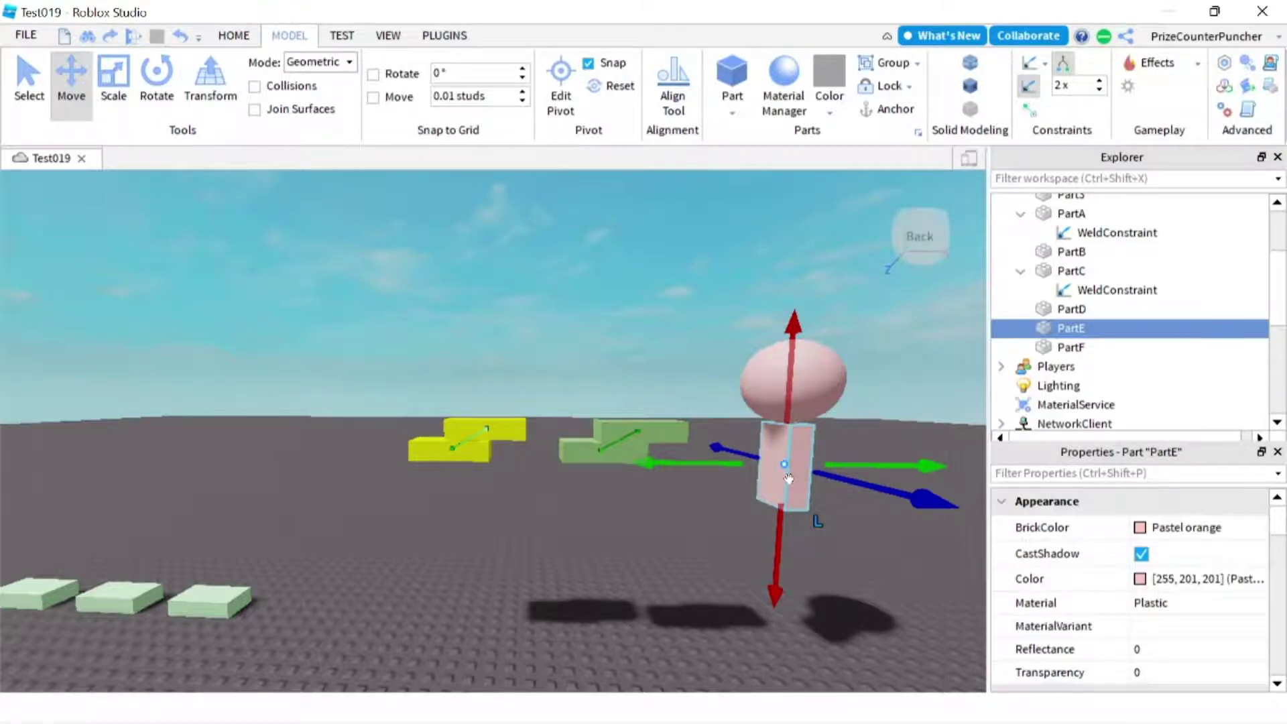
key("ctrl+d")
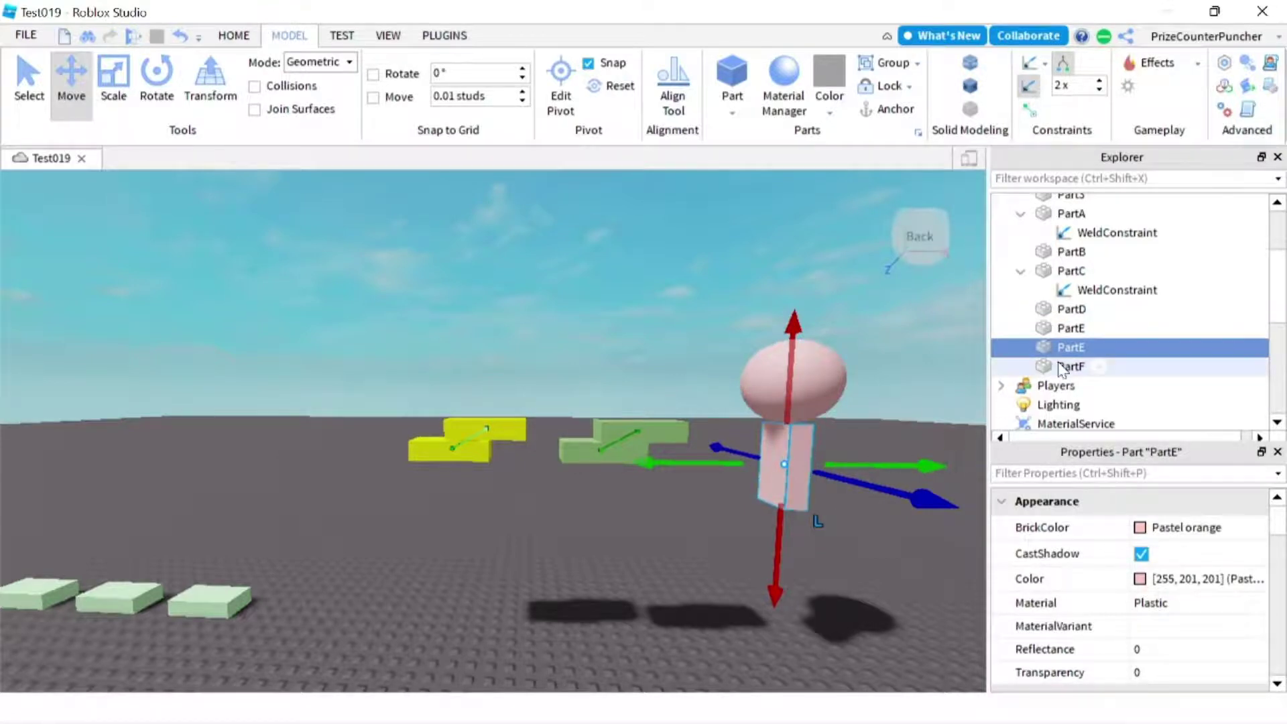
double_click(1078, 349)
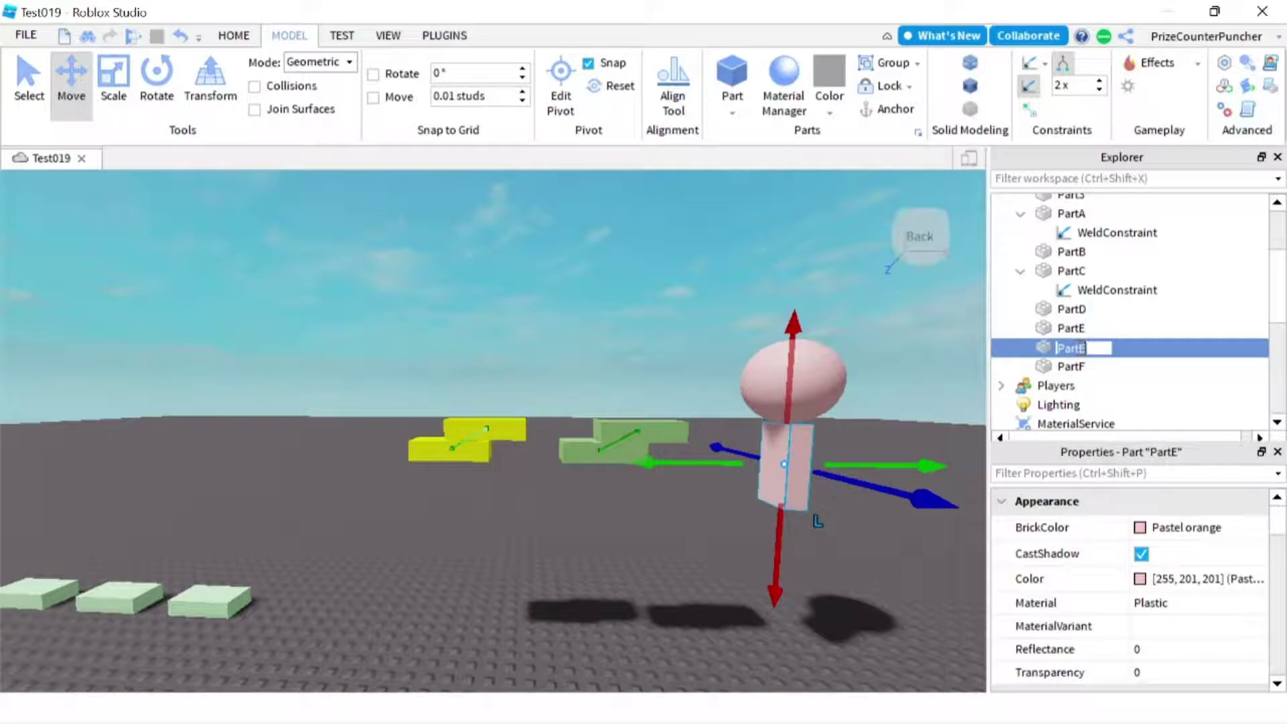
key("End")
type("G")
key("Return")
Step: Move PartG straight up so it sits on top of the pink PartF ball, and clear the selection
left_click_drag(792, 332, 808, 295)
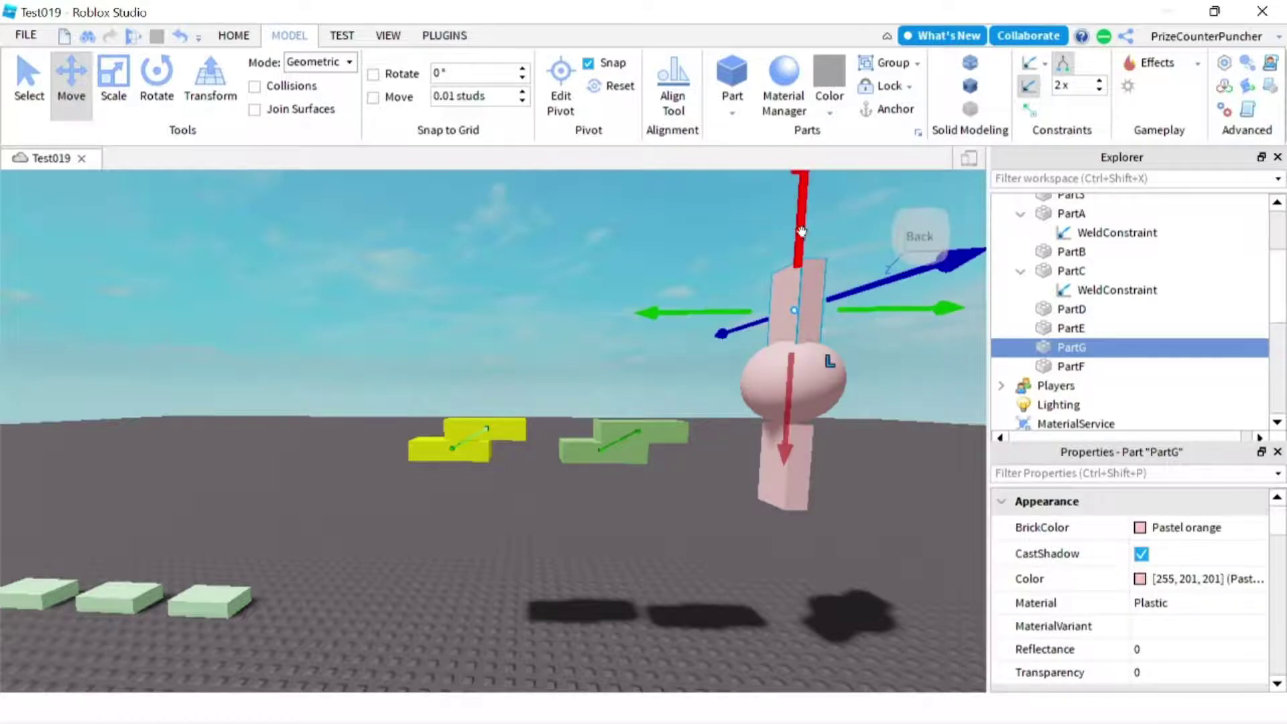
left_click_drag(802, 232, 800, 263)
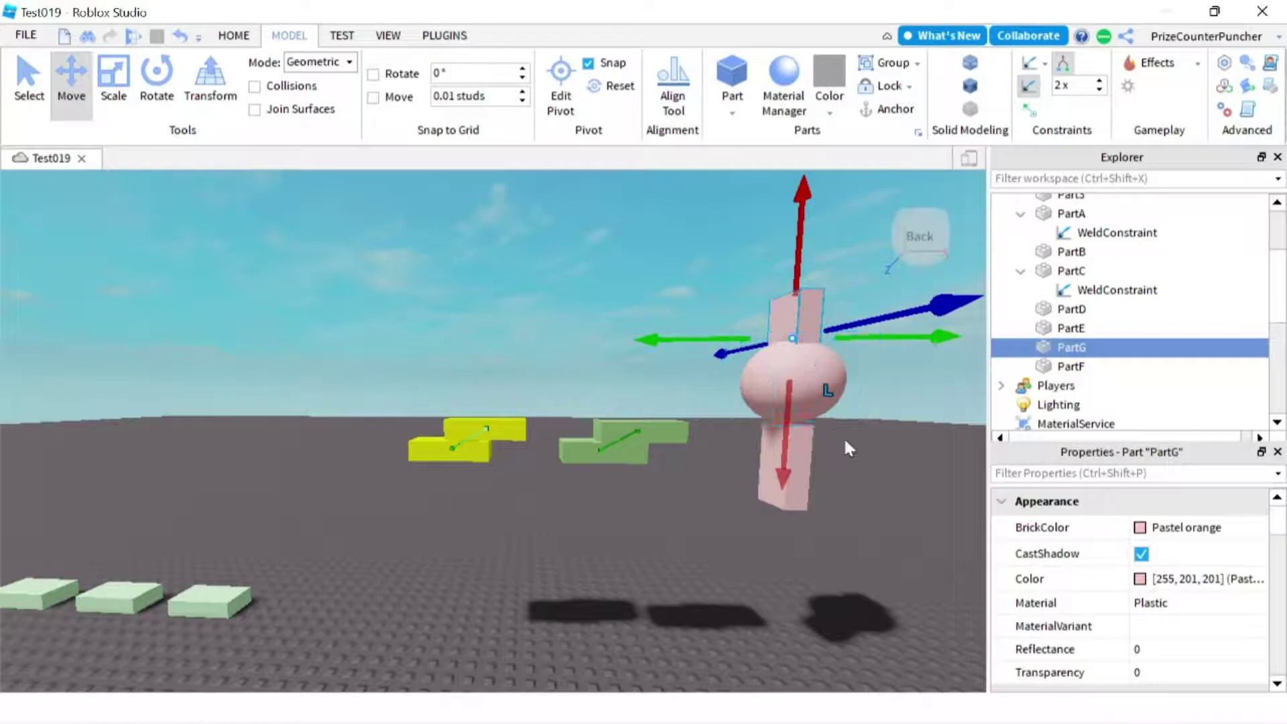
left_click(28, 84)
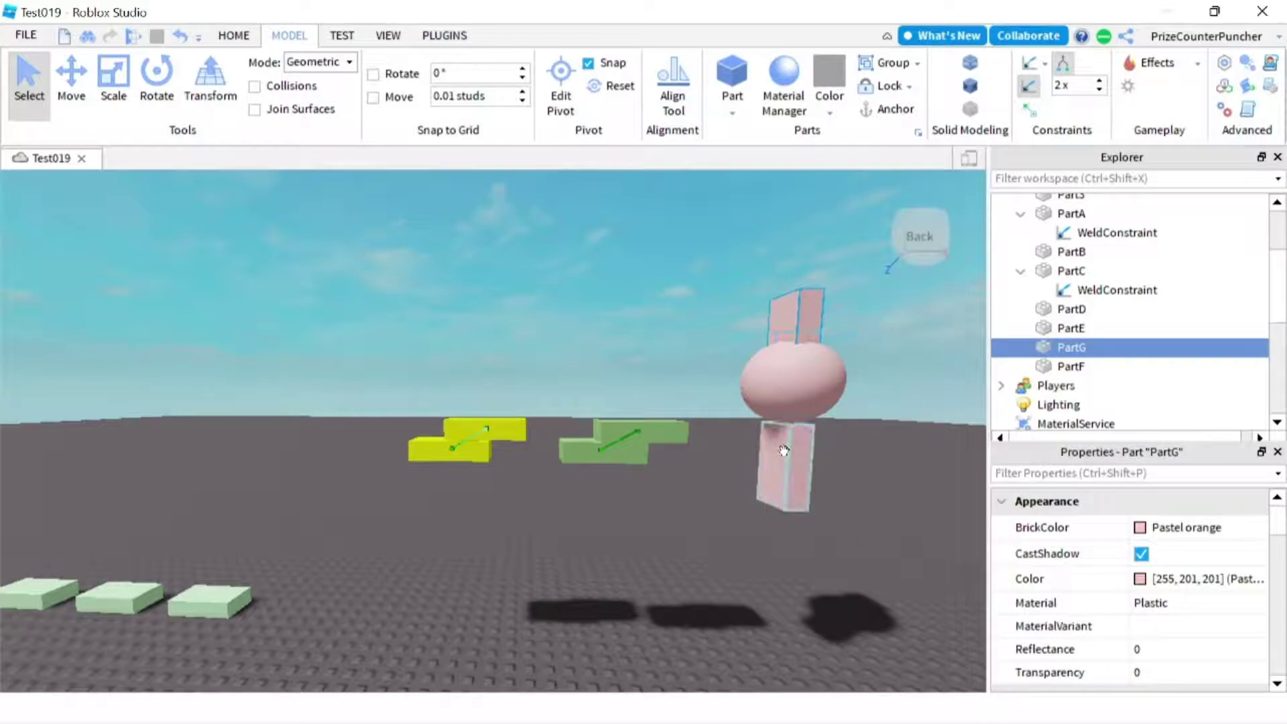
left_click(720, 532)
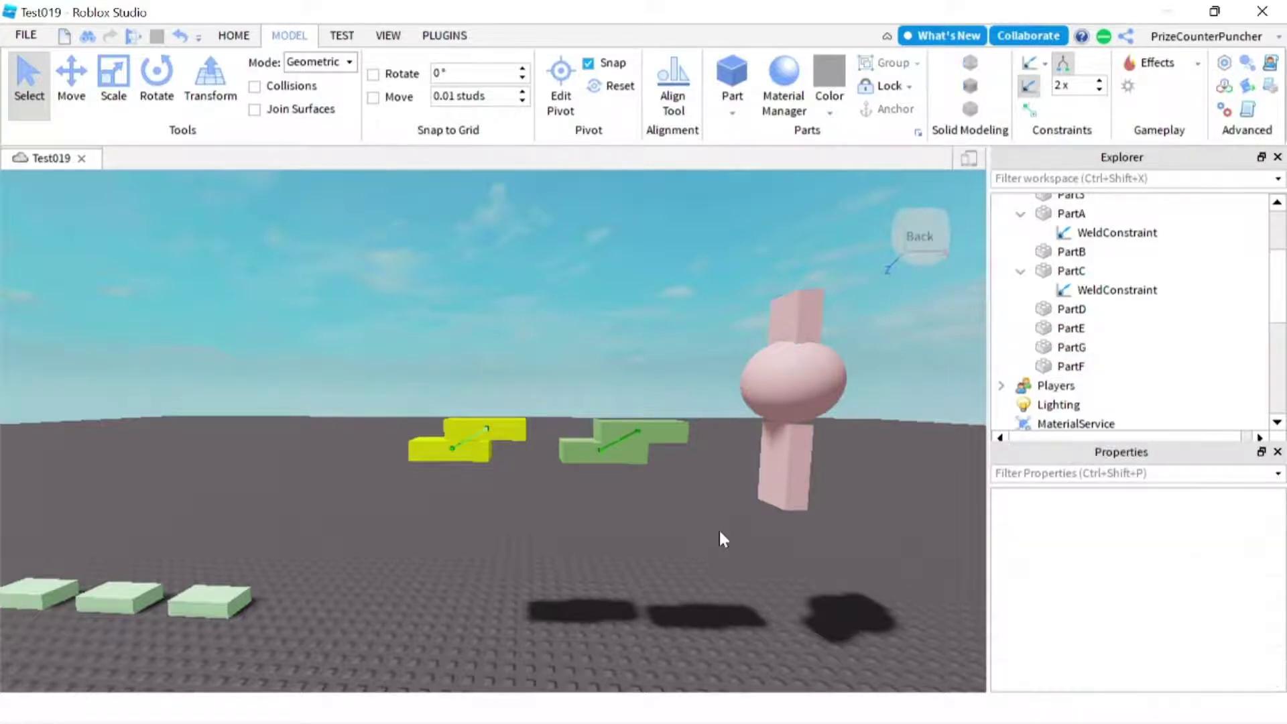
Step: Select PartE, PartF and PartG together and weld all three with Weld constraints
left_click_drag(817, 551, 731, 283)
left_click_drag(830, 295, 867, 497)
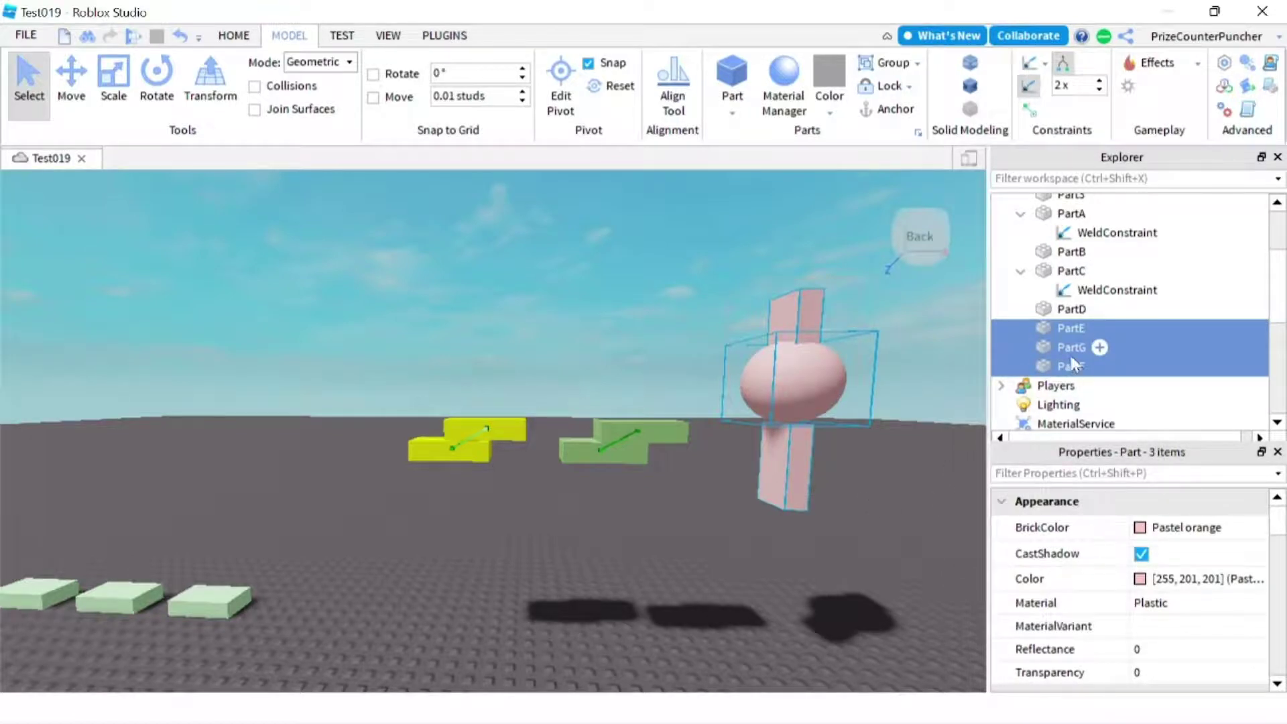
left_click(1029, 66)
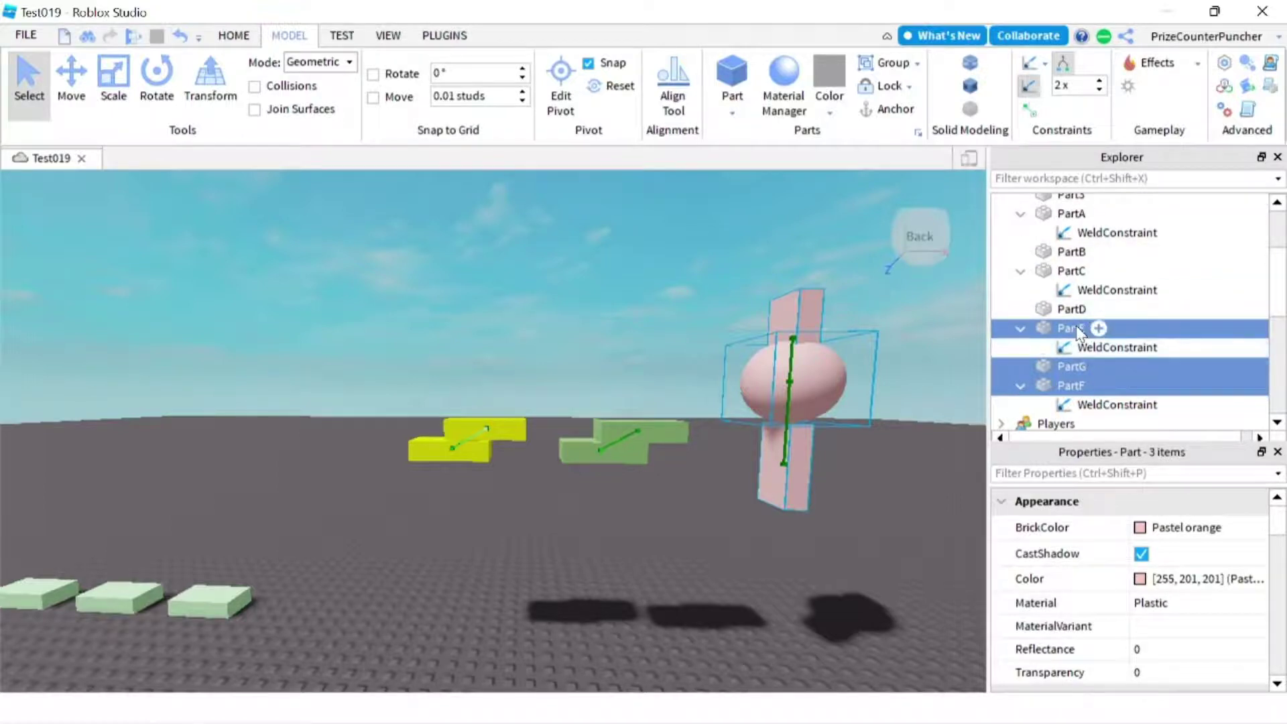
Step: Check the Part0 and Part1 assignments of the WeldConstraints inside PartE and PartF, inspect PartG, and clear the selection
left_click(1099, 348)
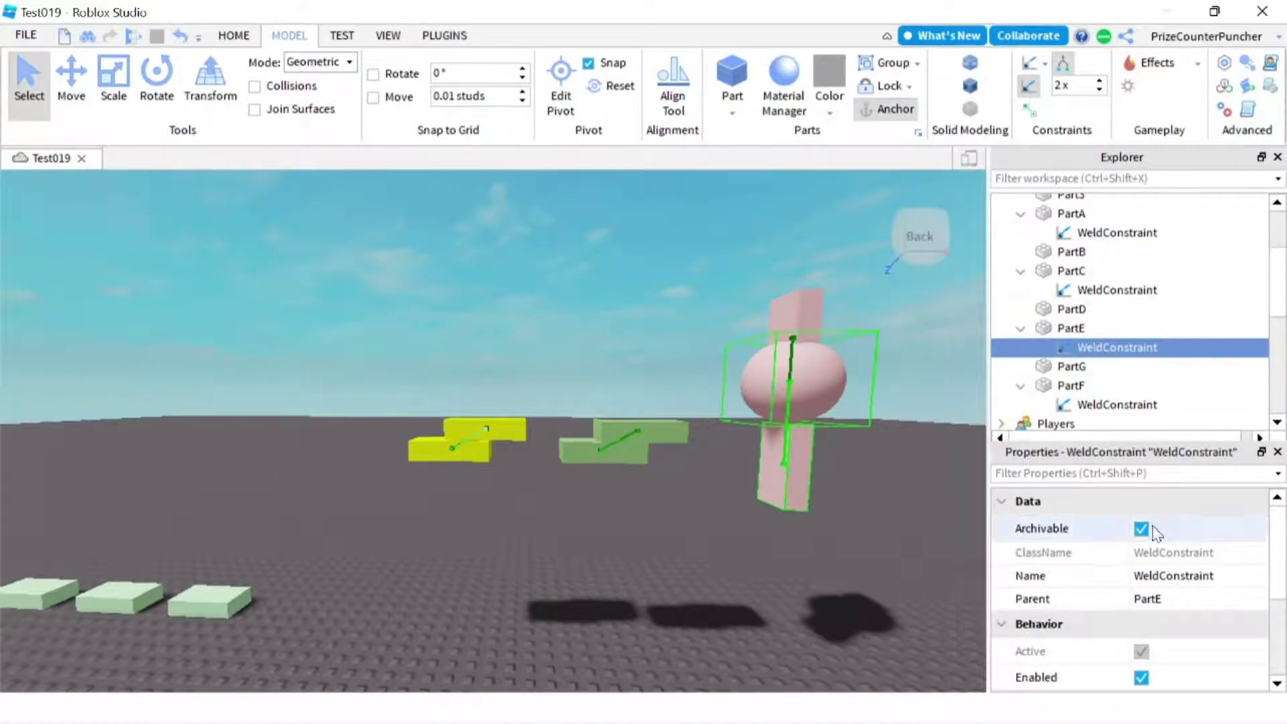
scroll(1158, 619, "down", 2)
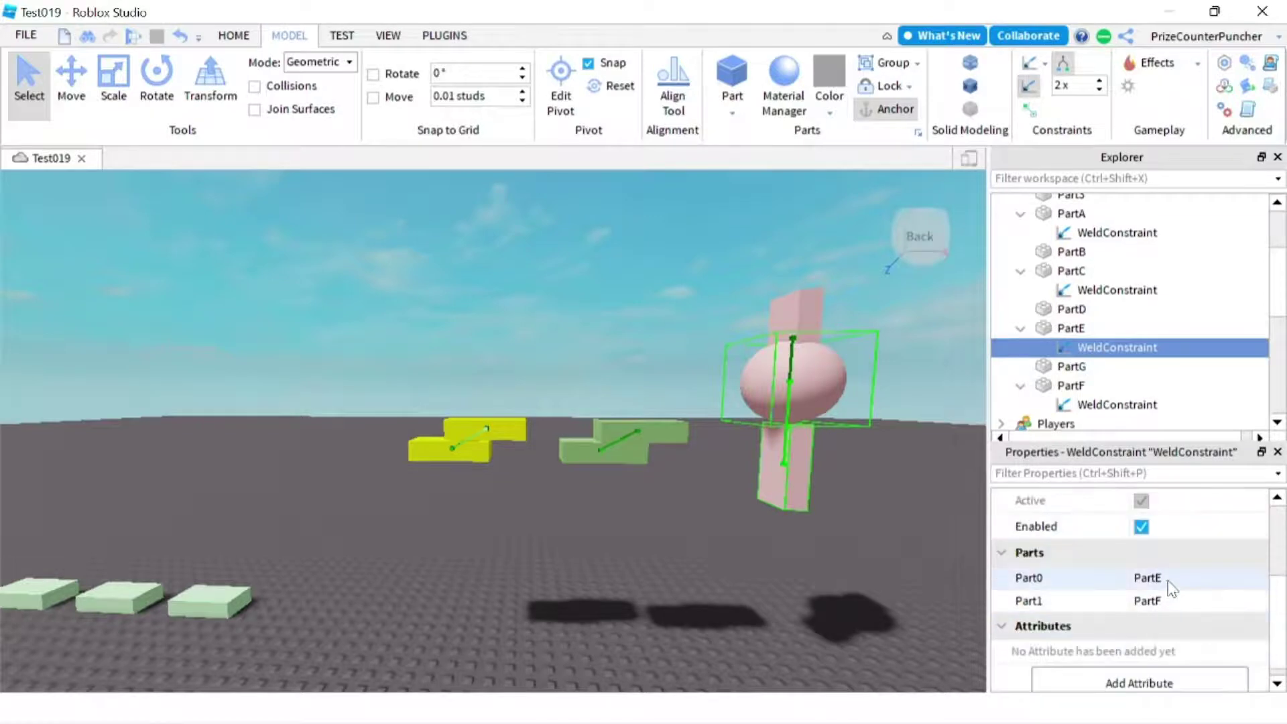
left_click(1067, 388)
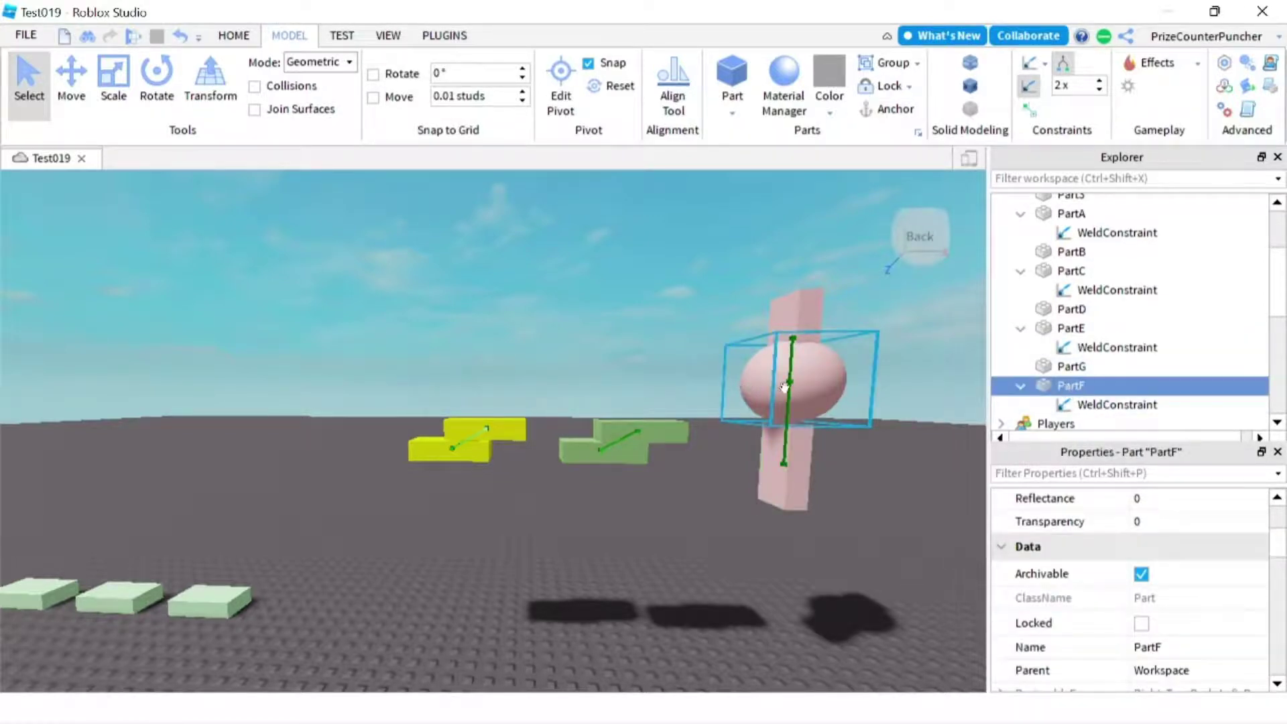
left_click(1109, 406)
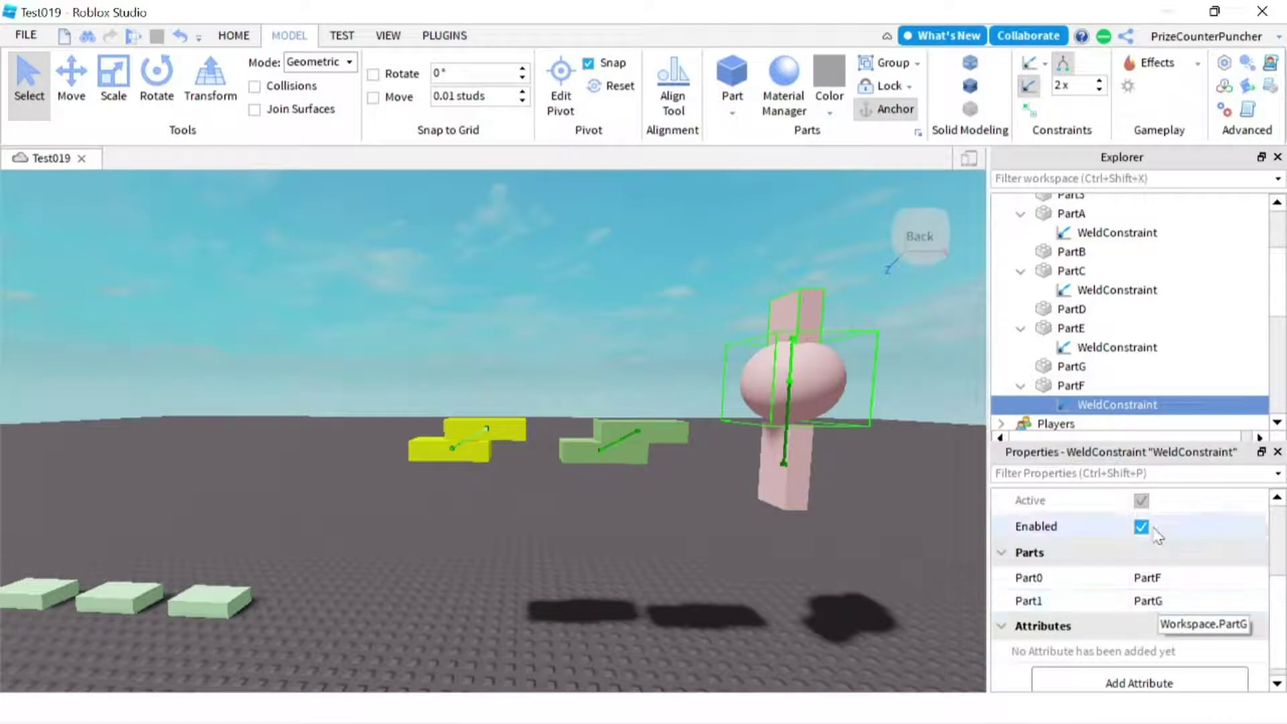
left_click(1071, 366)
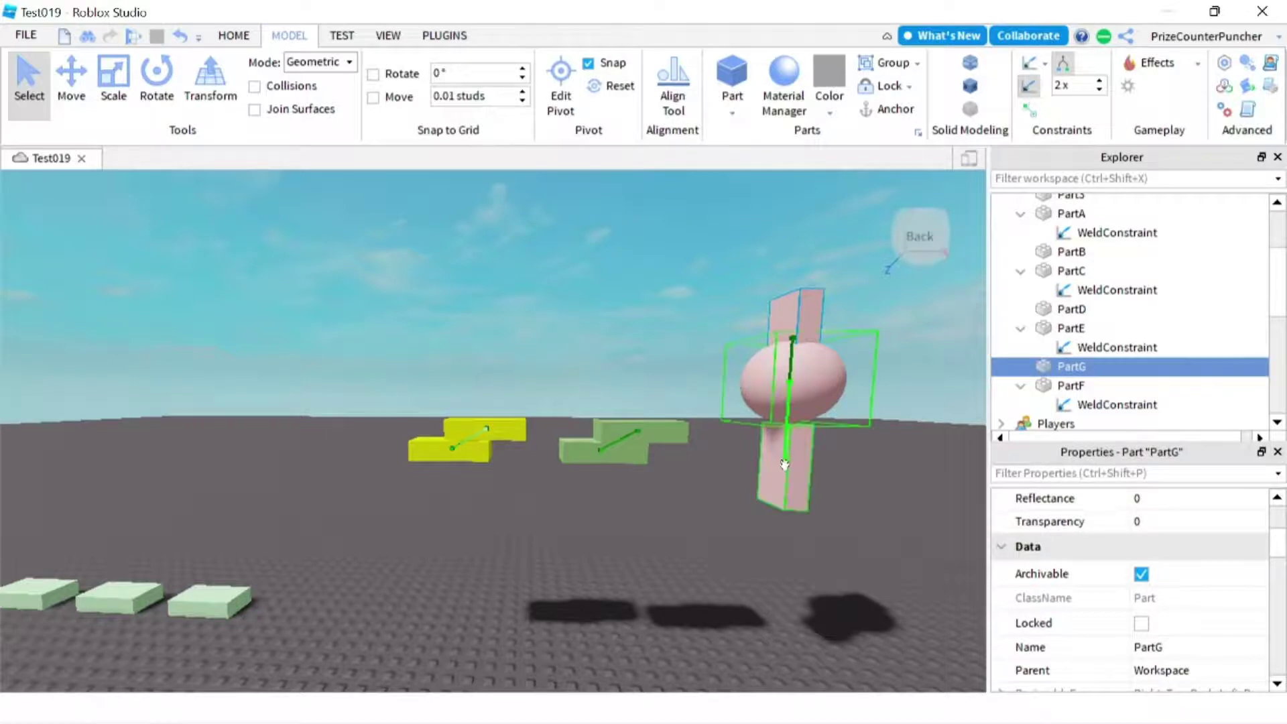
left_click(794, 320)
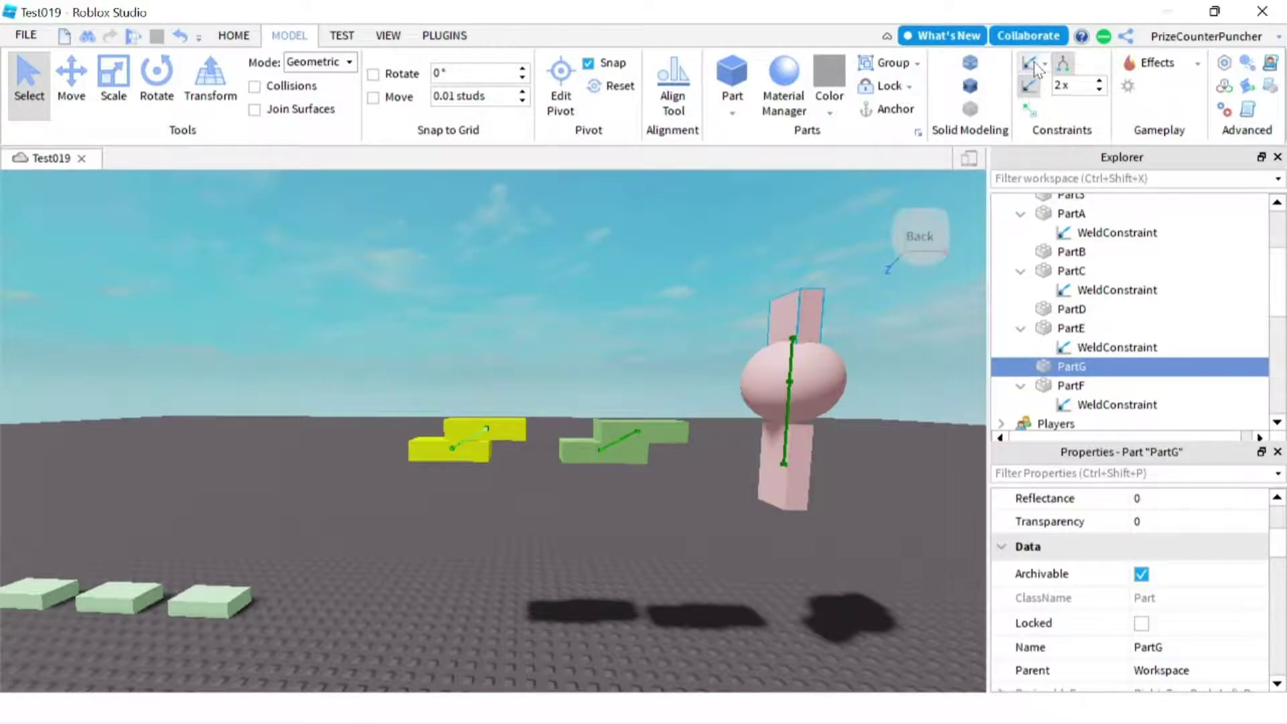
left_click(861, 460)
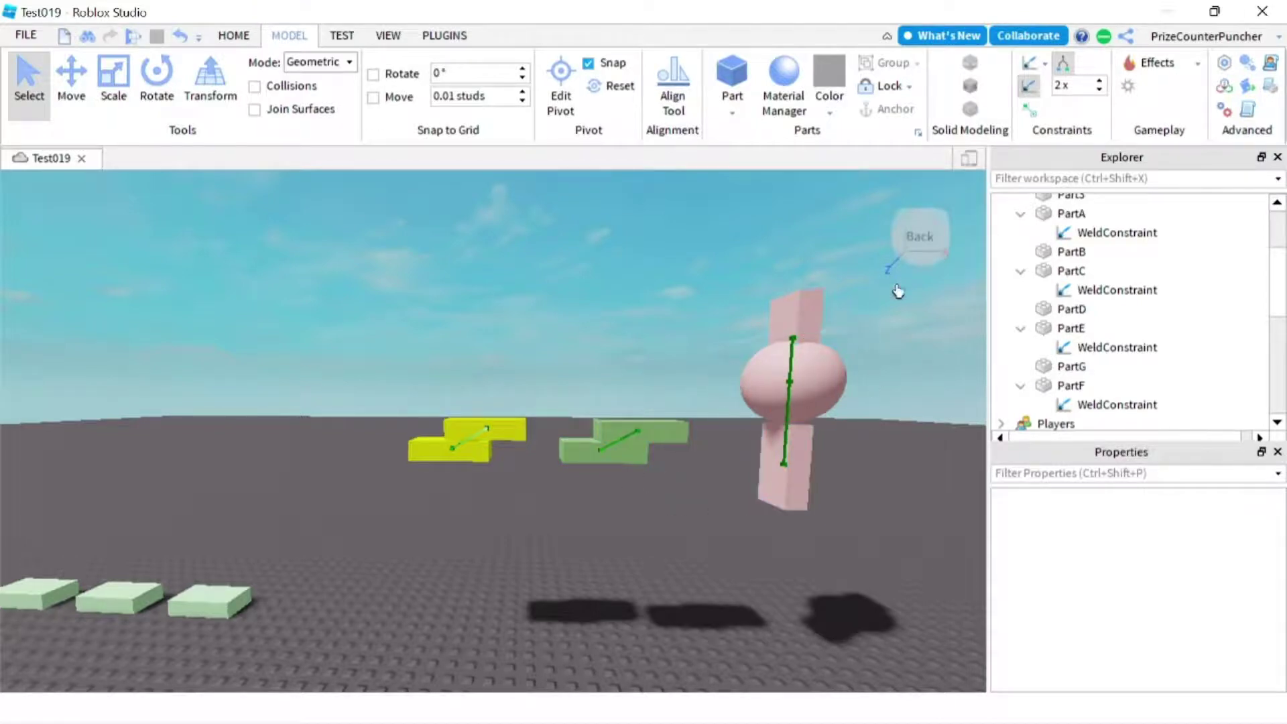
Step: Playtest the place, walk the avatar over to the fallen yellow, green and pink welded parts, and stop the test
left_click(133, 36)
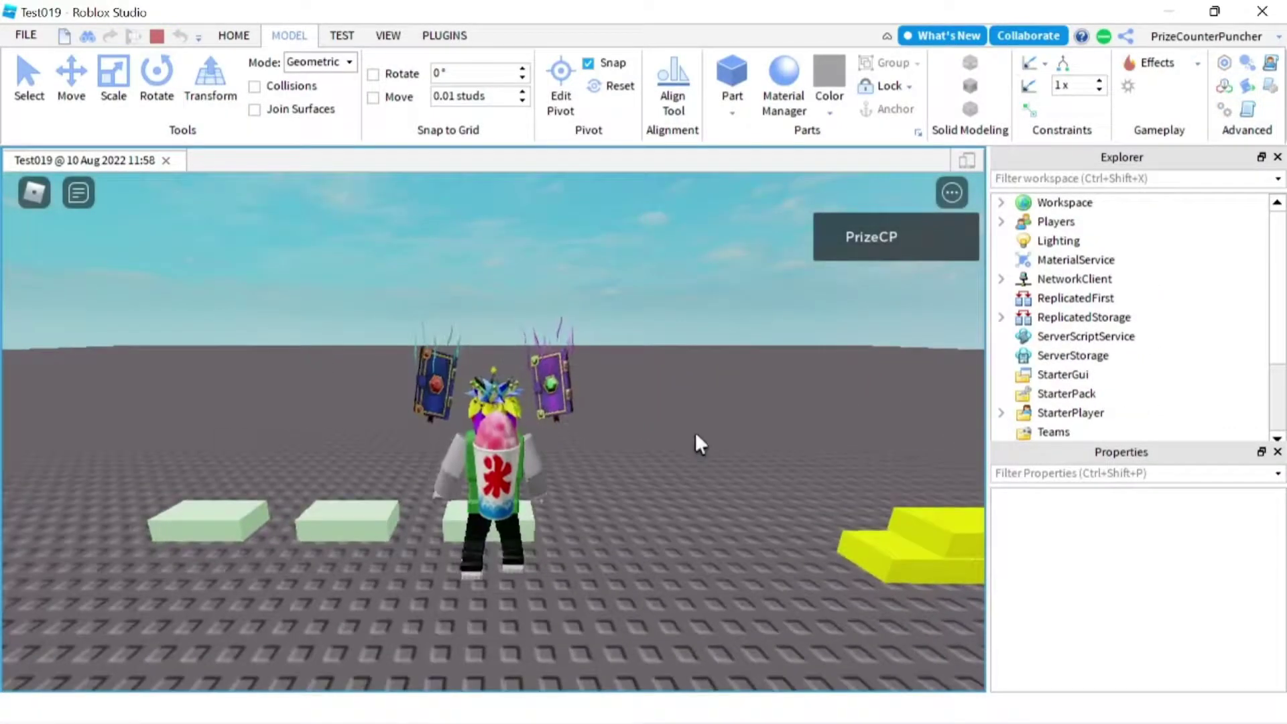
key("w")
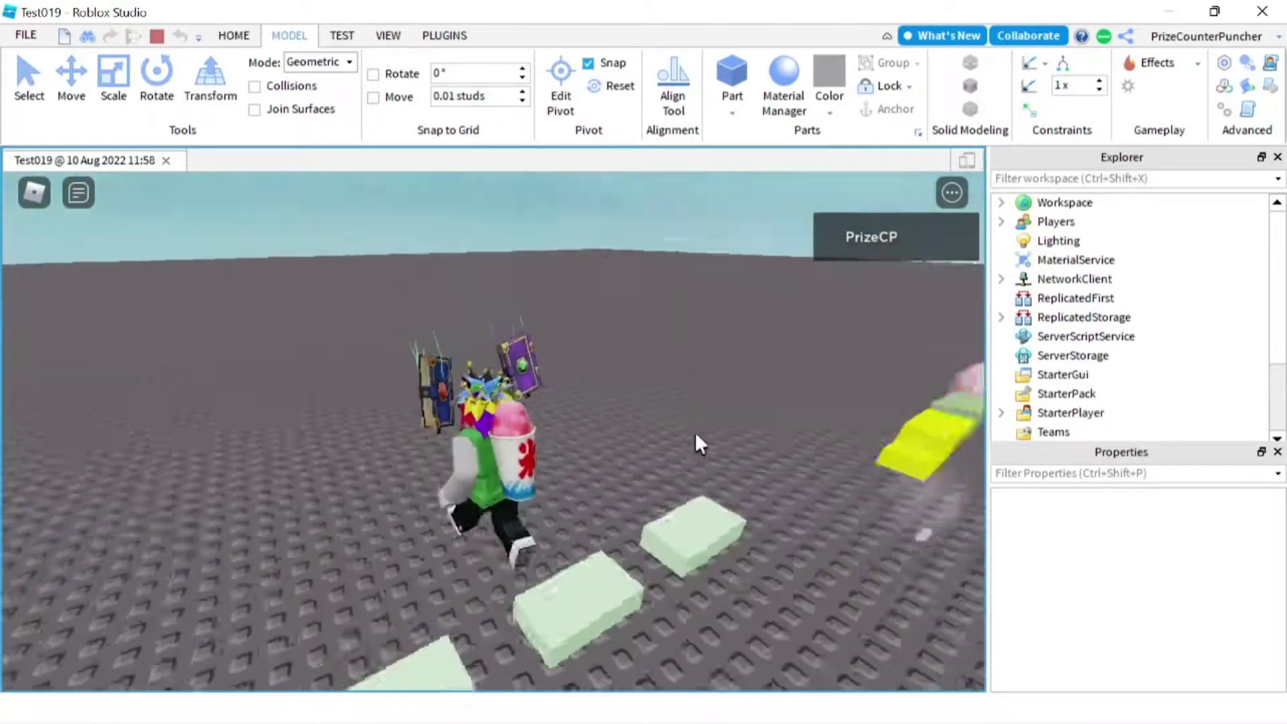
key("w")
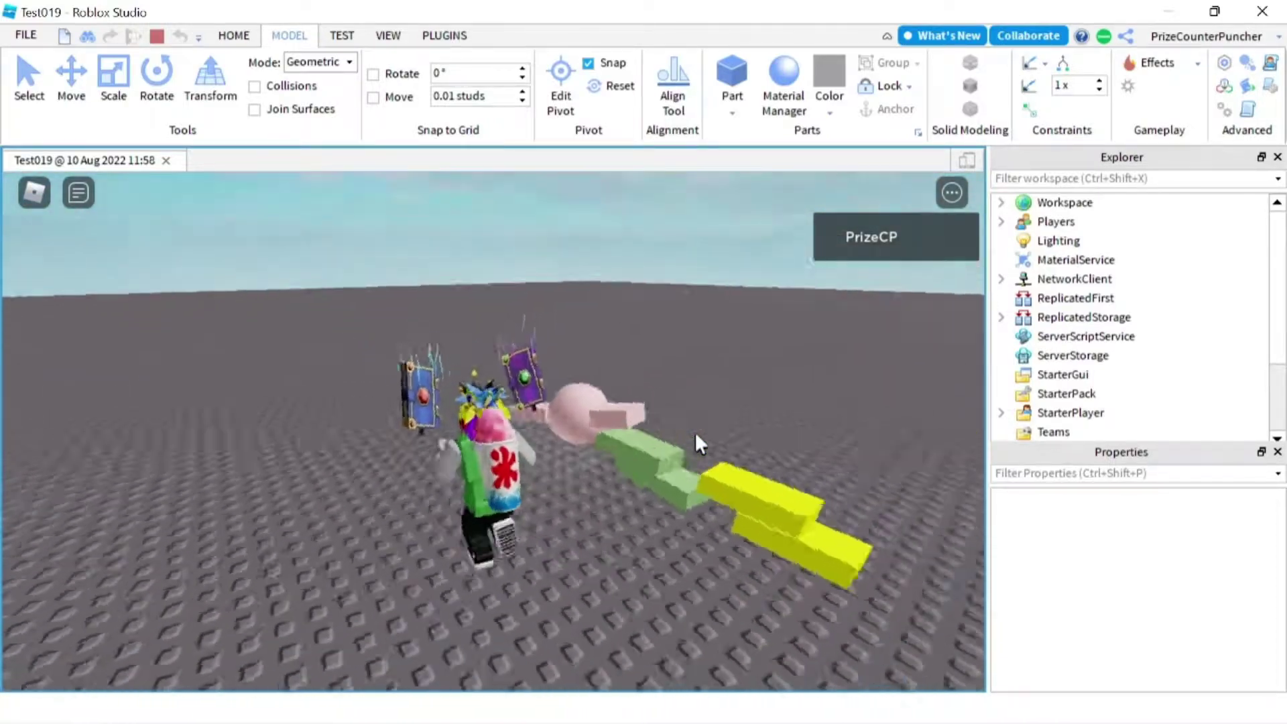
key("a")
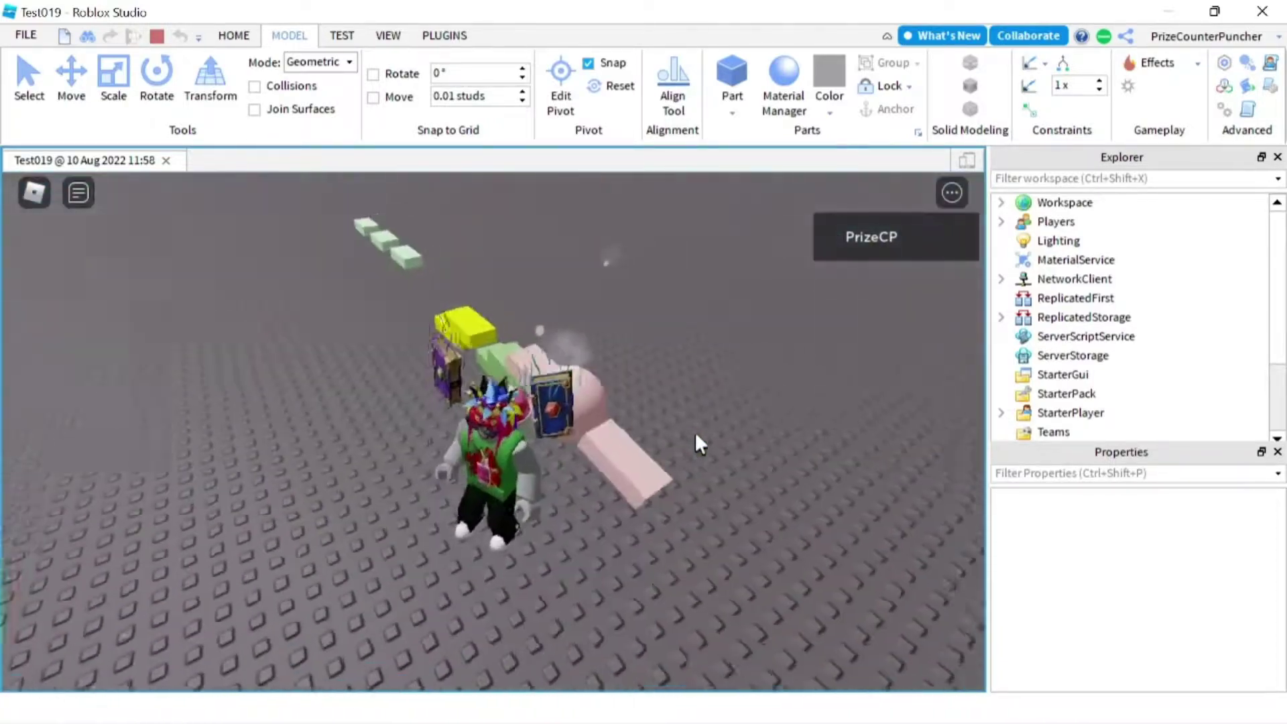
right_click_drag(694, 432, 694, 432)
key("shift+F5")
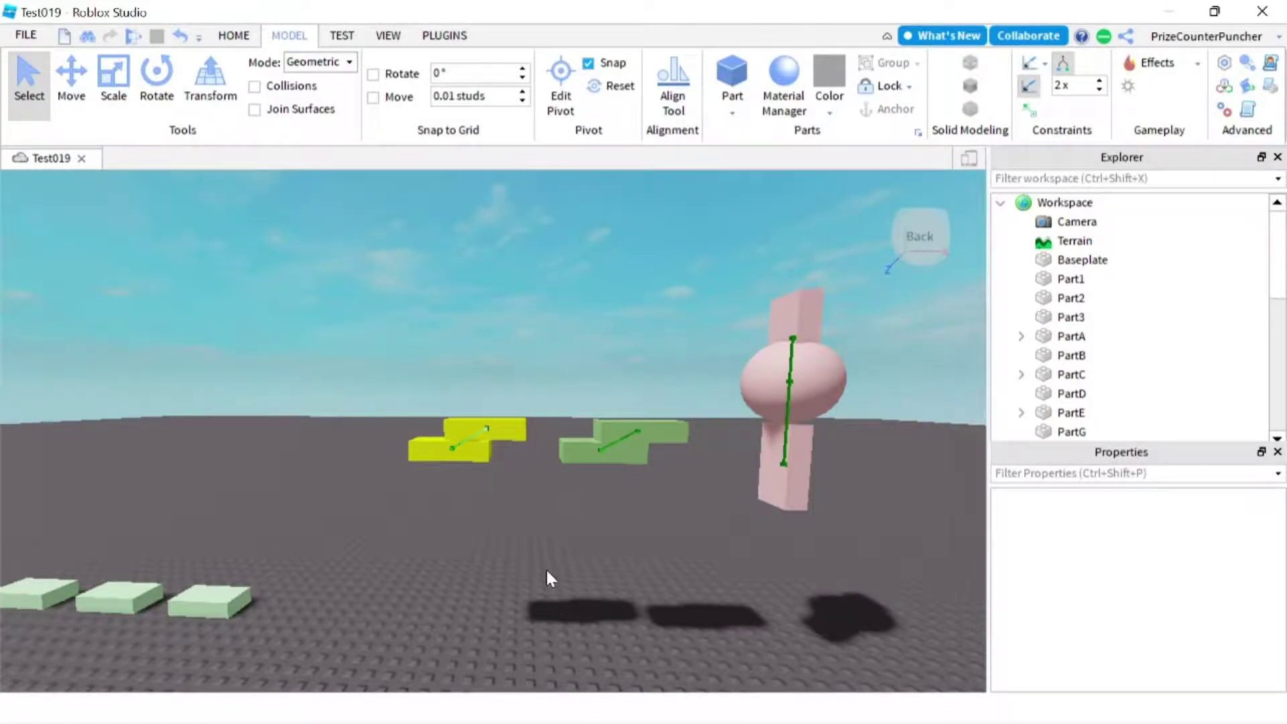
Step: Create a Weld constraint from pale green Part1 to Part2
key("Left")
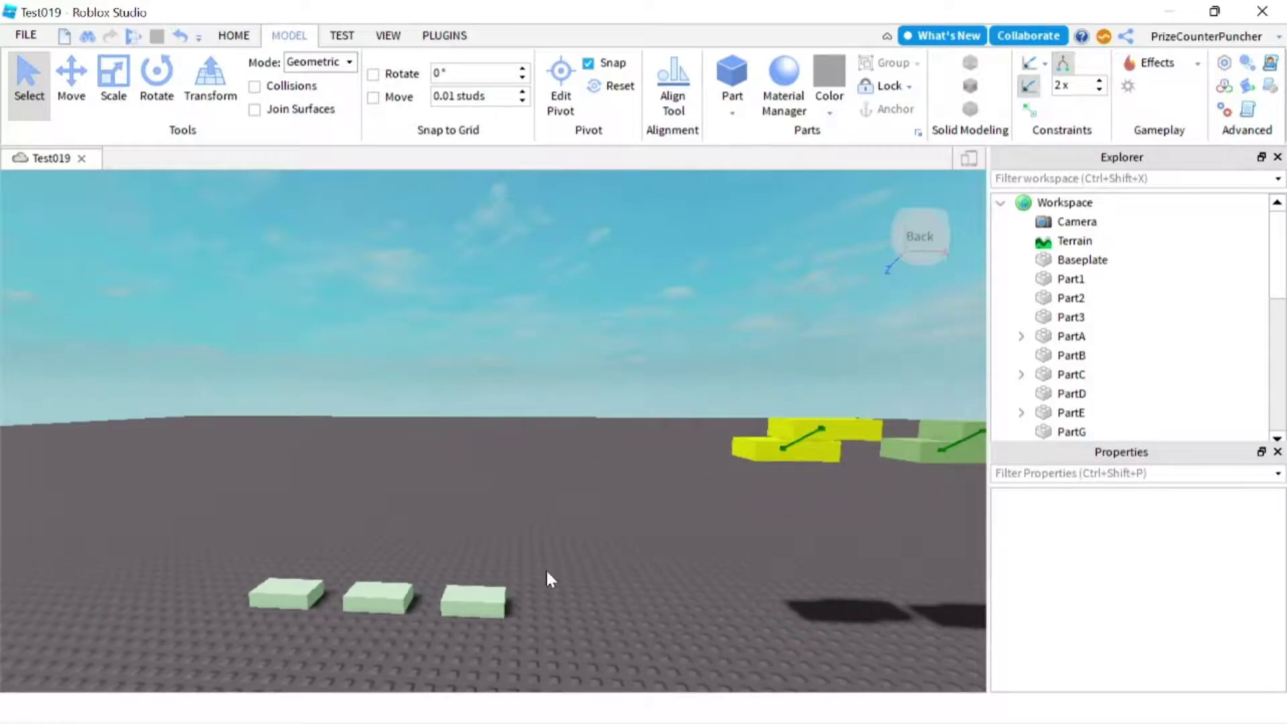
right_click(547, 571)
left_click(396, 517)
left_click(1046, 64)
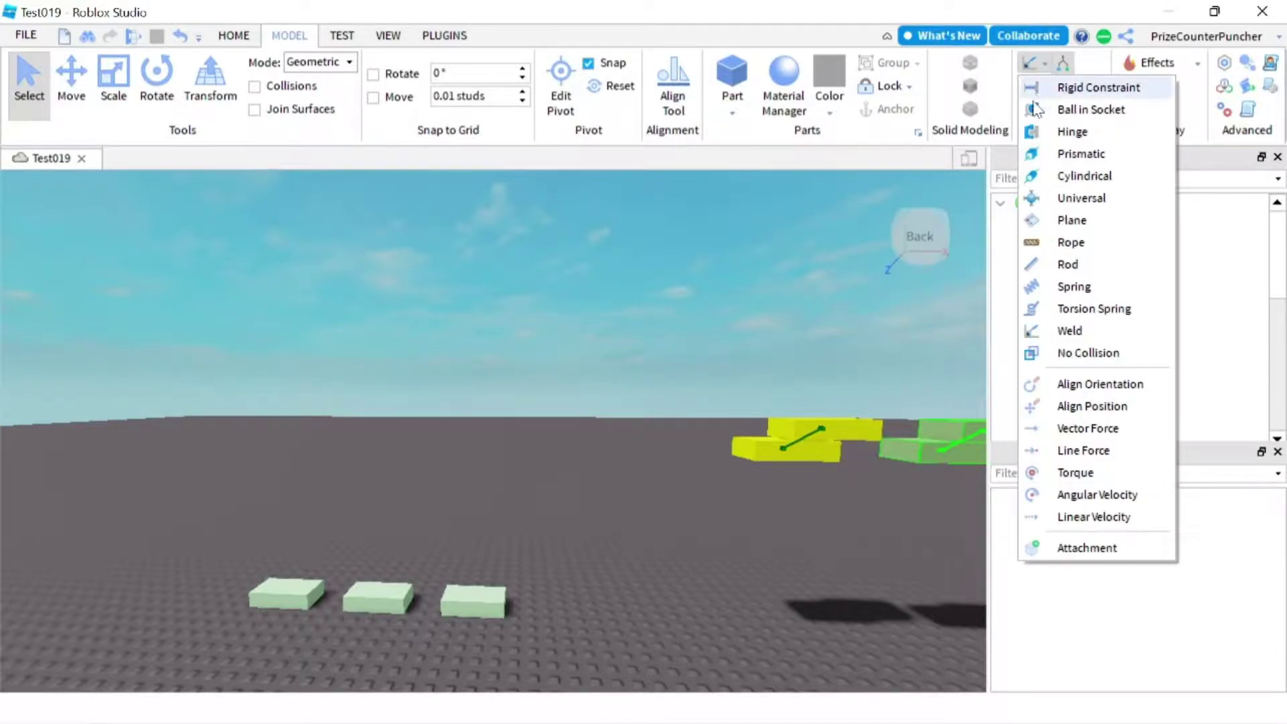
left_click(1077, 333)
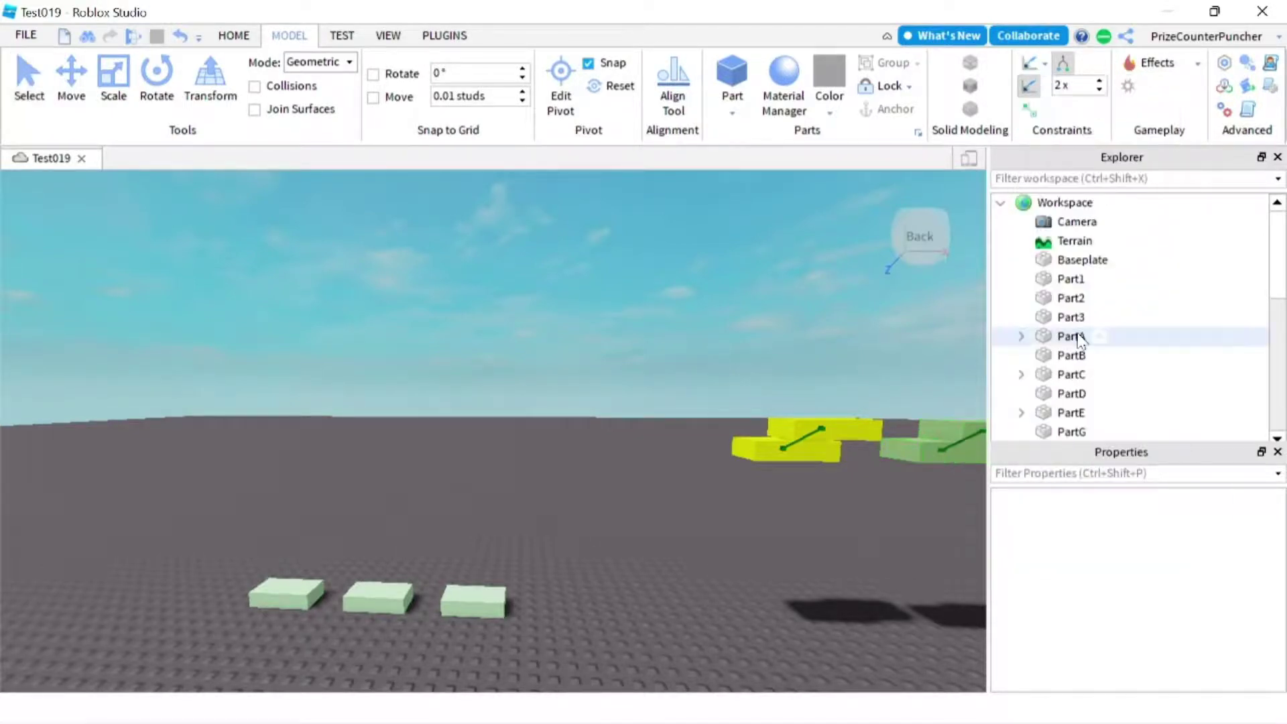
left_click(276, 595)
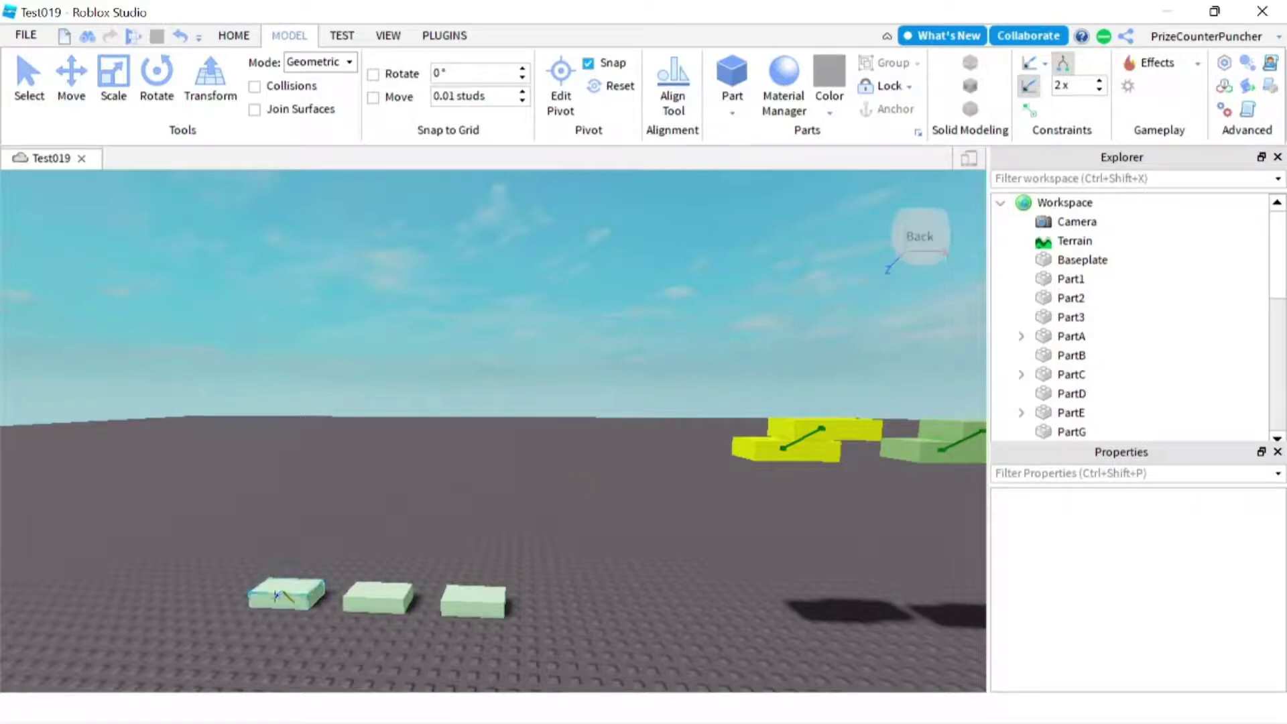
left_click(371, 595)
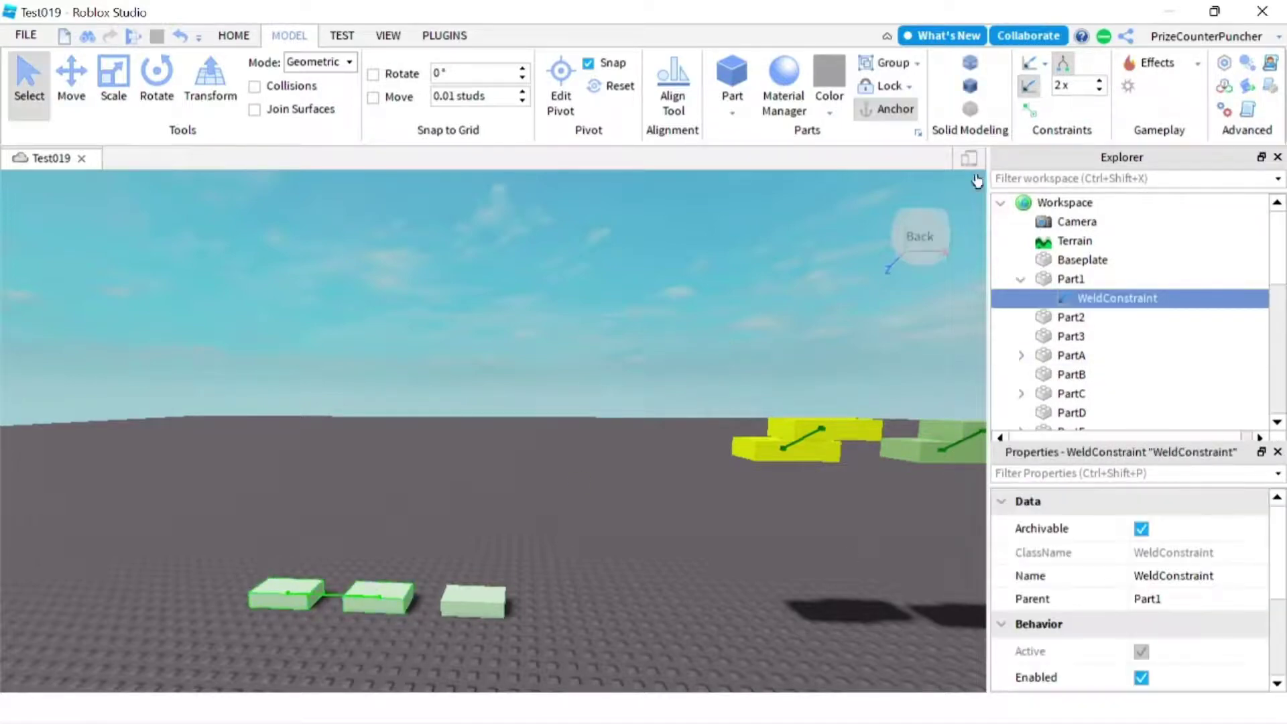
Step: Add another Weld constraint from Part2 to Part3
left_click(1029, 65)
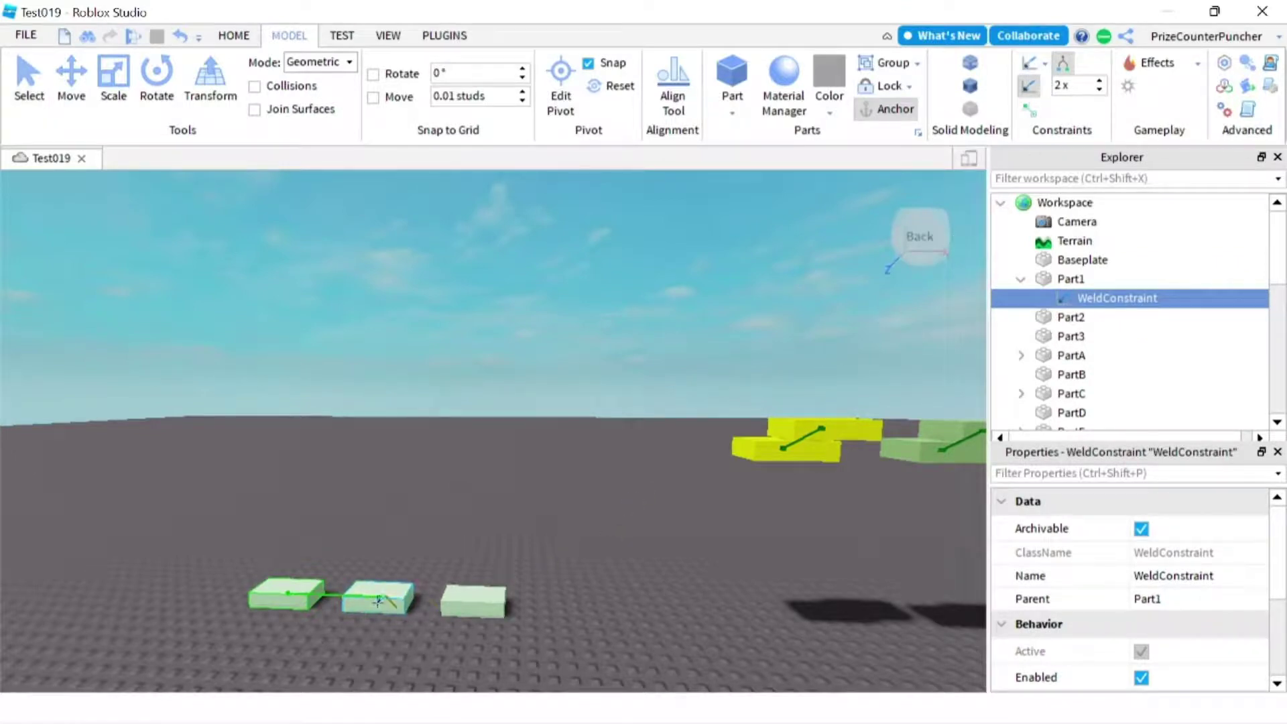
left_click(409, 591)
left_click(473, 600)
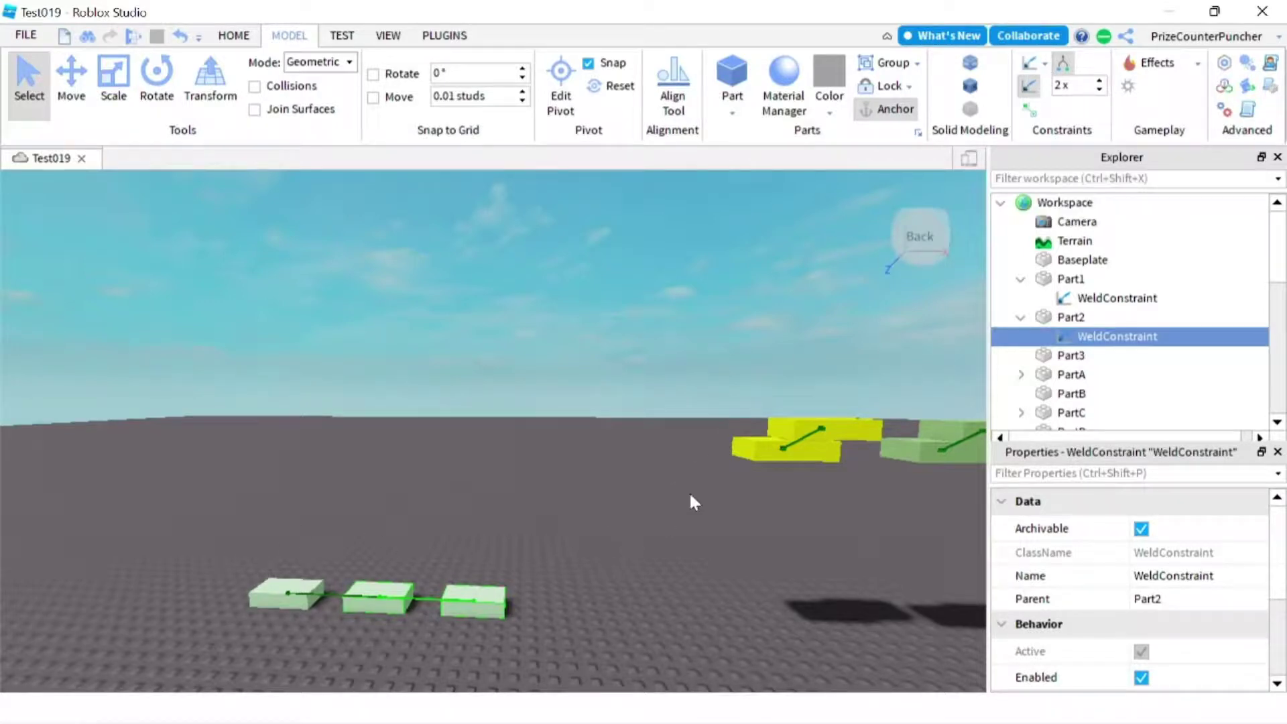
Step: Check the Part0 and Part1 assignments of the WeldConstraints inside Part1 and Part2
scroll(1046, 338, "down", 1)
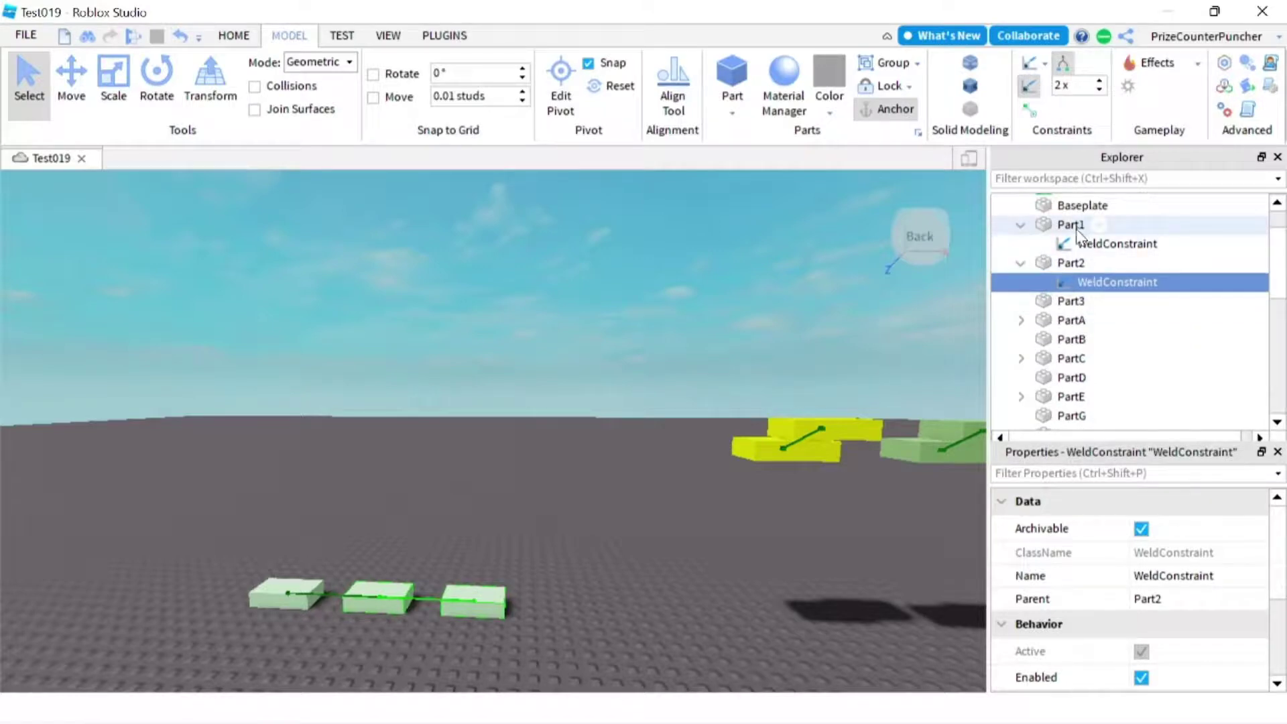
left_click(1097, 245)
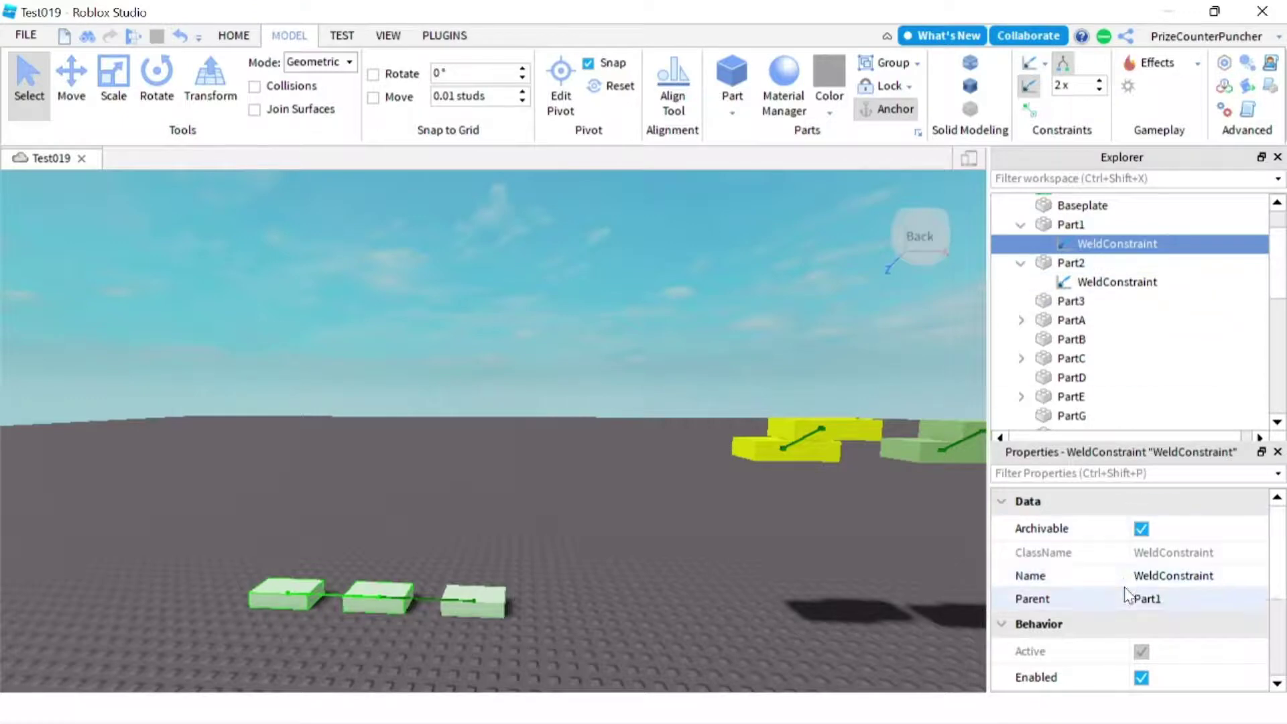
scroll(1126, 597, "down", 3)
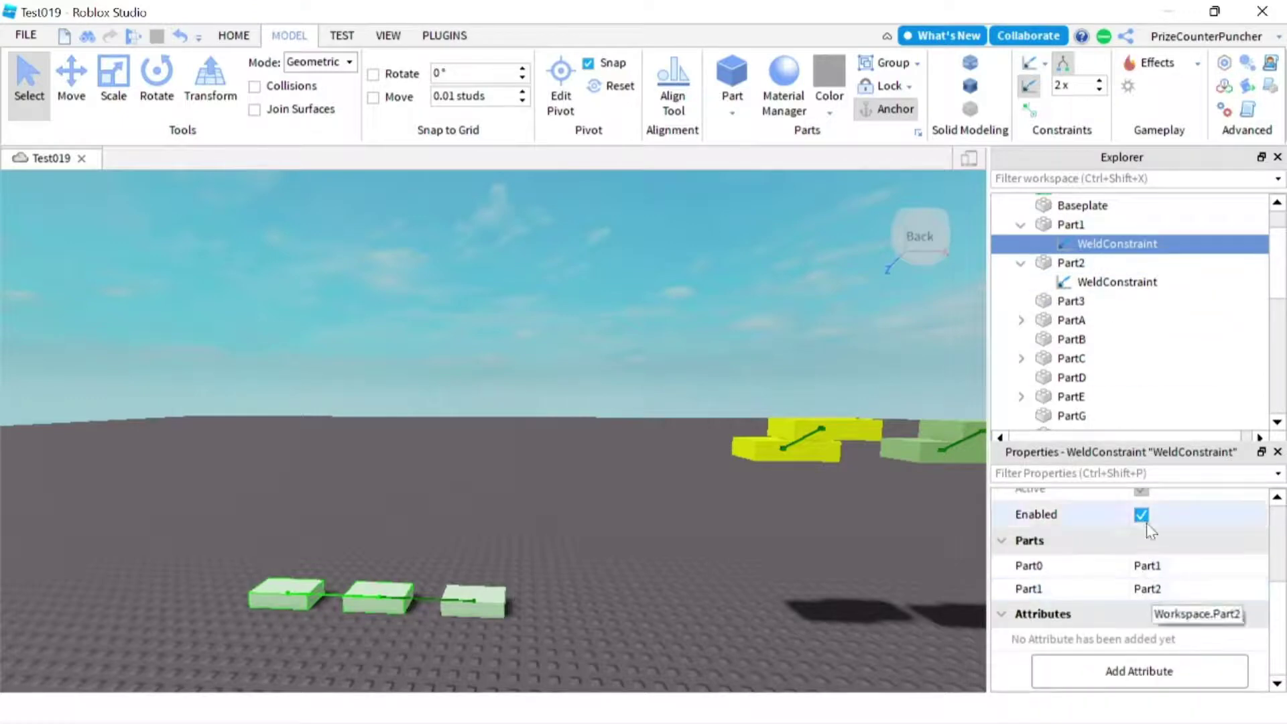
left_click(1115, 282)
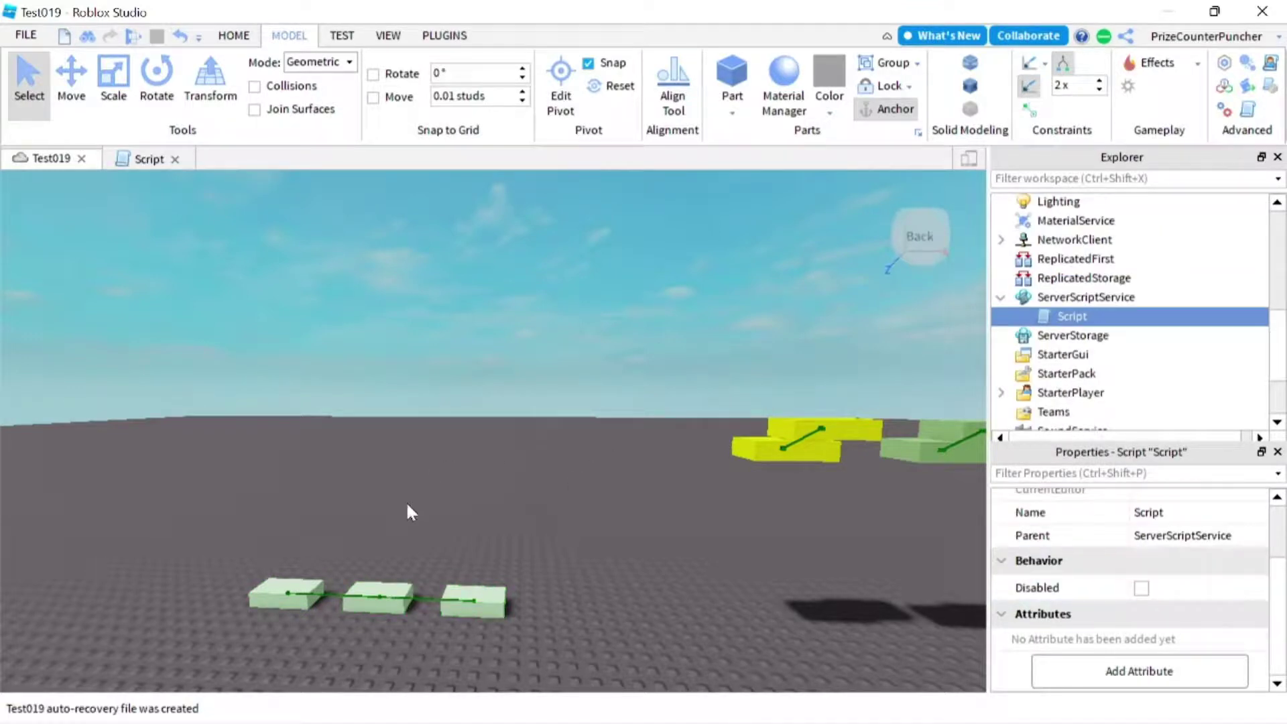
Step: Check the anchor state of Part1, Part2 and Part3 one after another
left_click(233, 35)
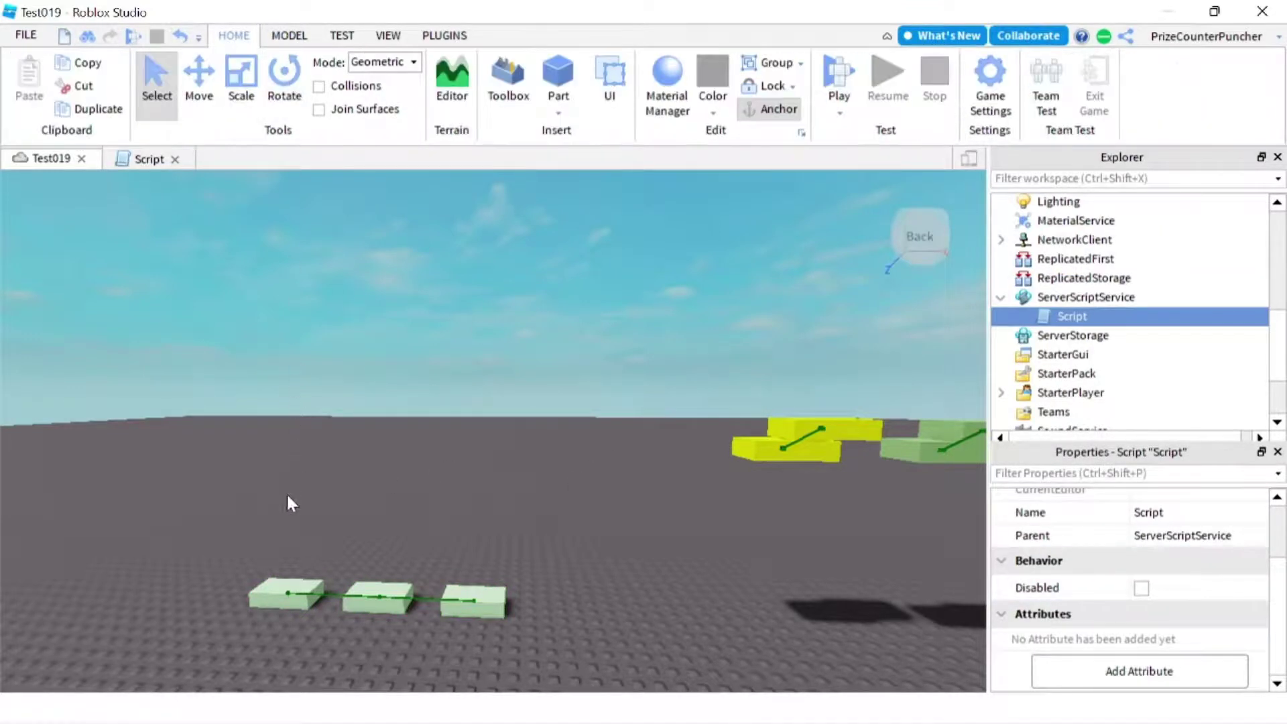
left_click(275, 587)
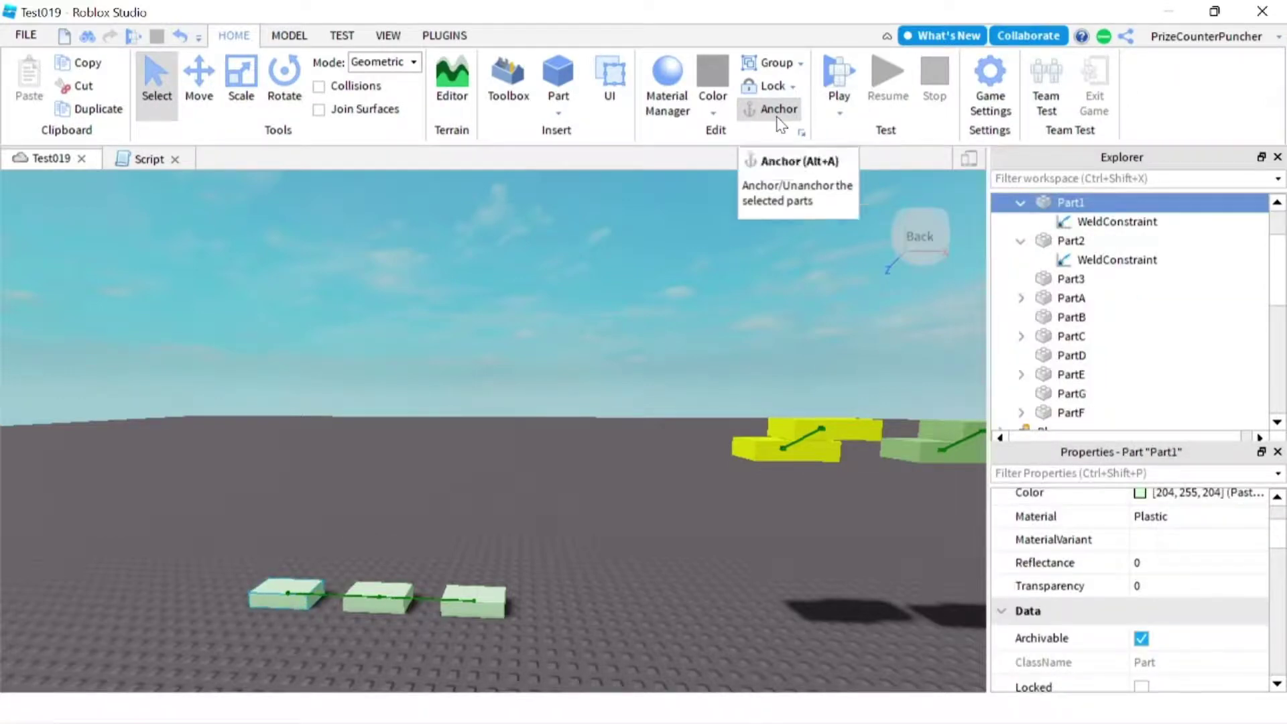
left_click(353, 595)
left_click(444, 591)
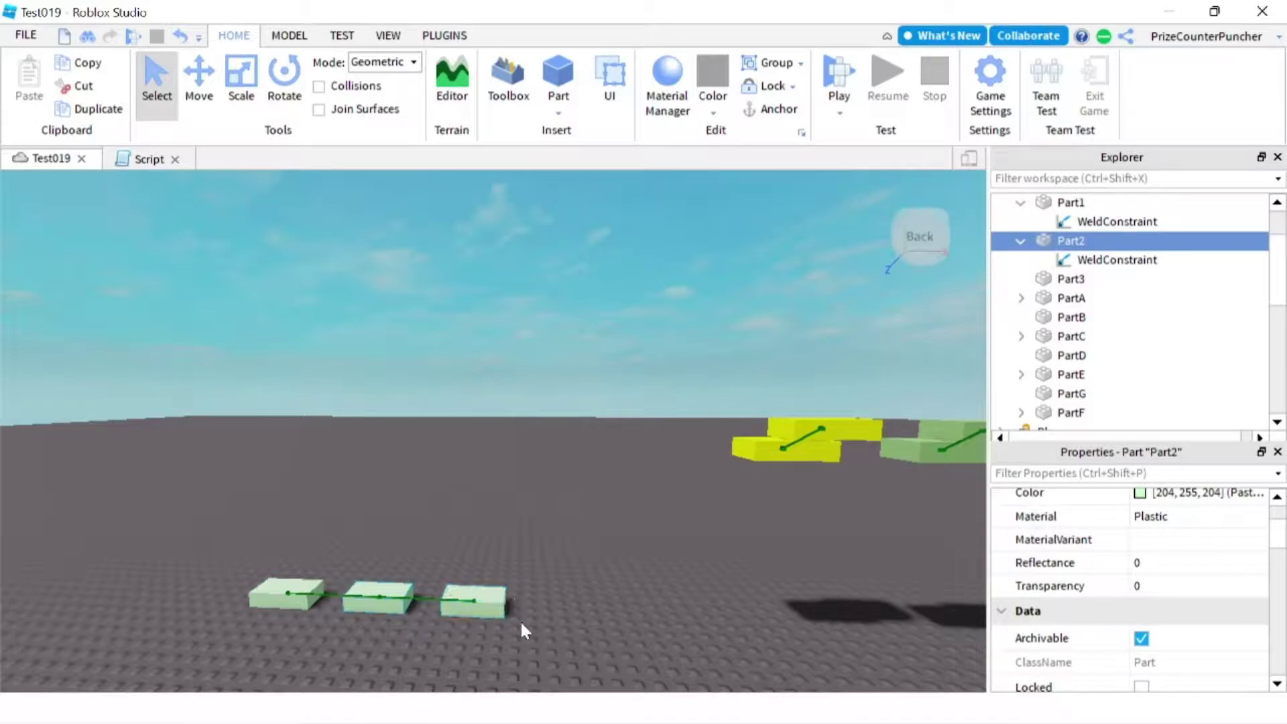
Step: Recheck the anchor state of Part3 and Part1, and open the Script in ServerScriptService
left_click(499, 603)
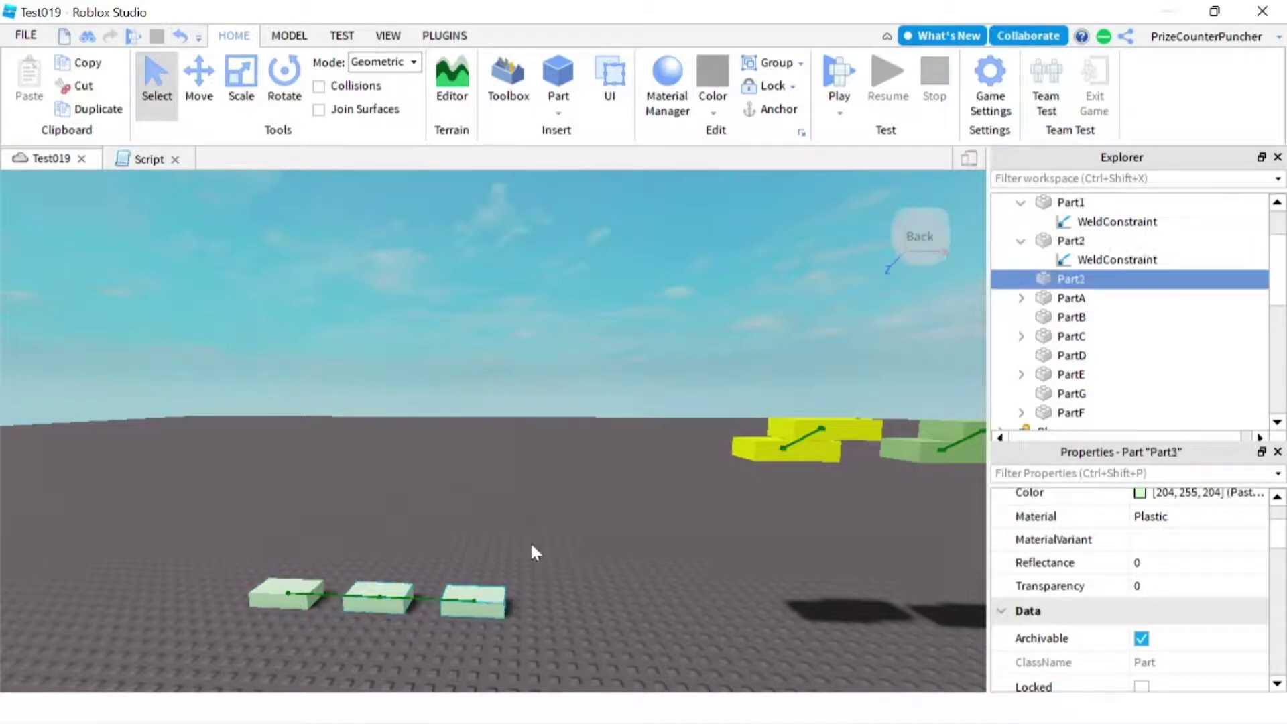
left_click(312, 584)
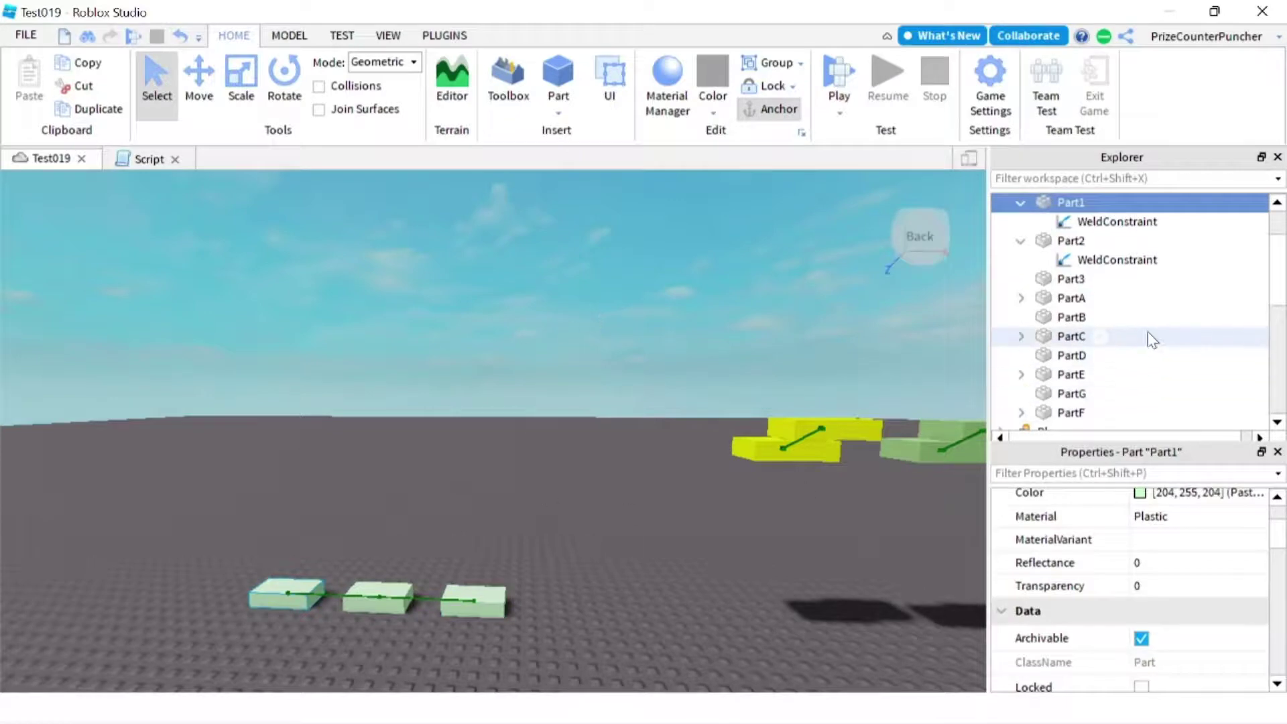
scroll(1151, 330, "down", 1)
scroll(1151, 331, "down", 3)
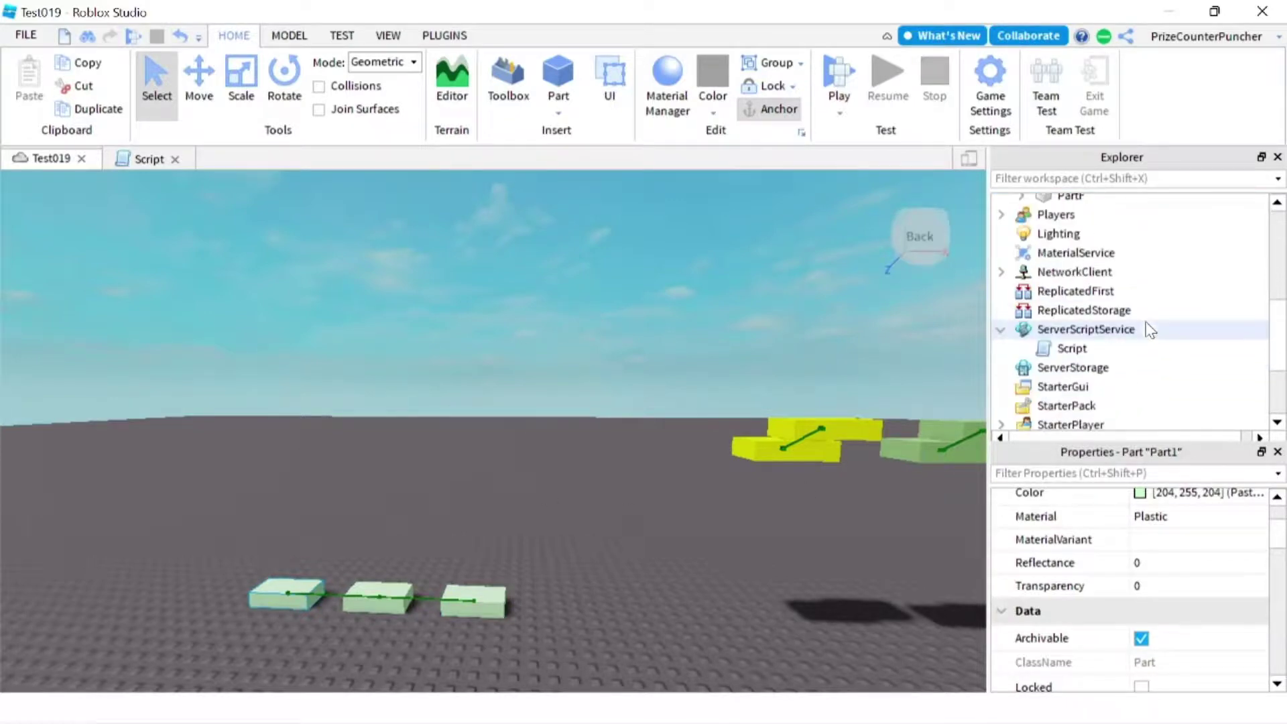
double_click(1072, 349)
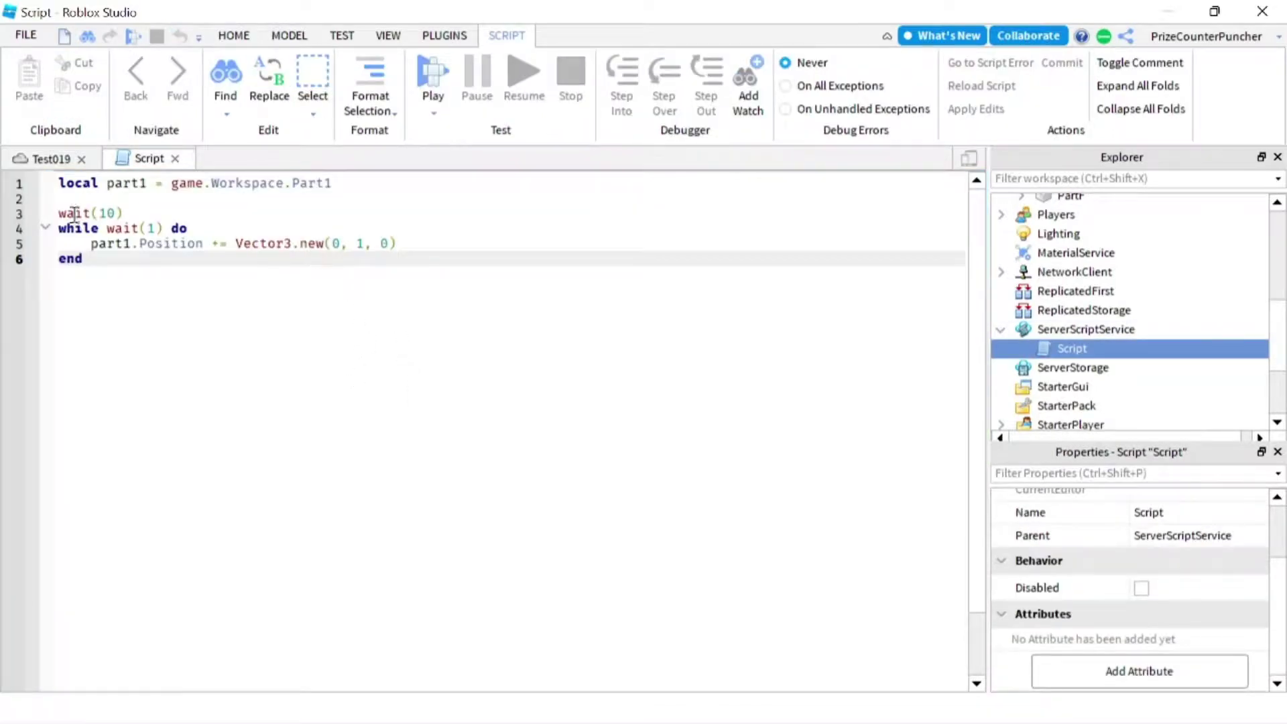
Step: Review the script's Part1 variable, wait(10), while wait(1) loop, and the Position increment with its y value
left_click_drag(335, 184, 5, 187)
left_click_drag(148, 218, 51, 215)
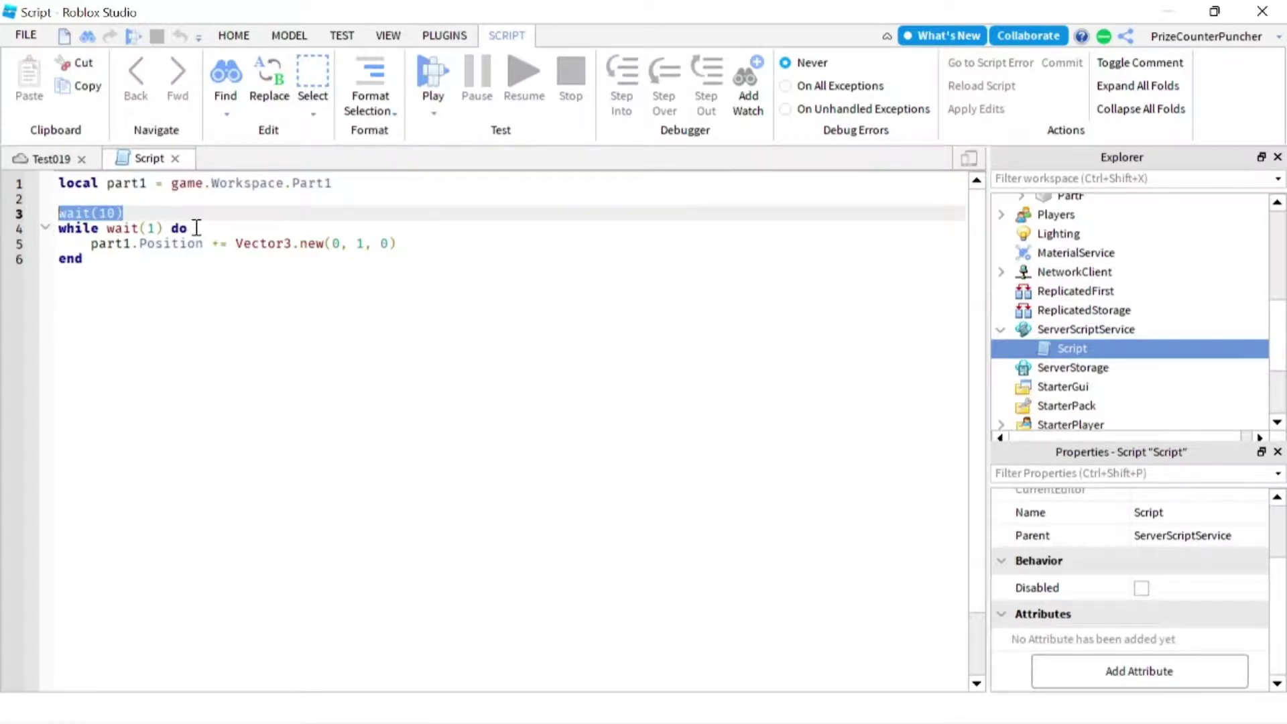
left_click_drag(196, 227, 40, 229)
left_click(111, 285)
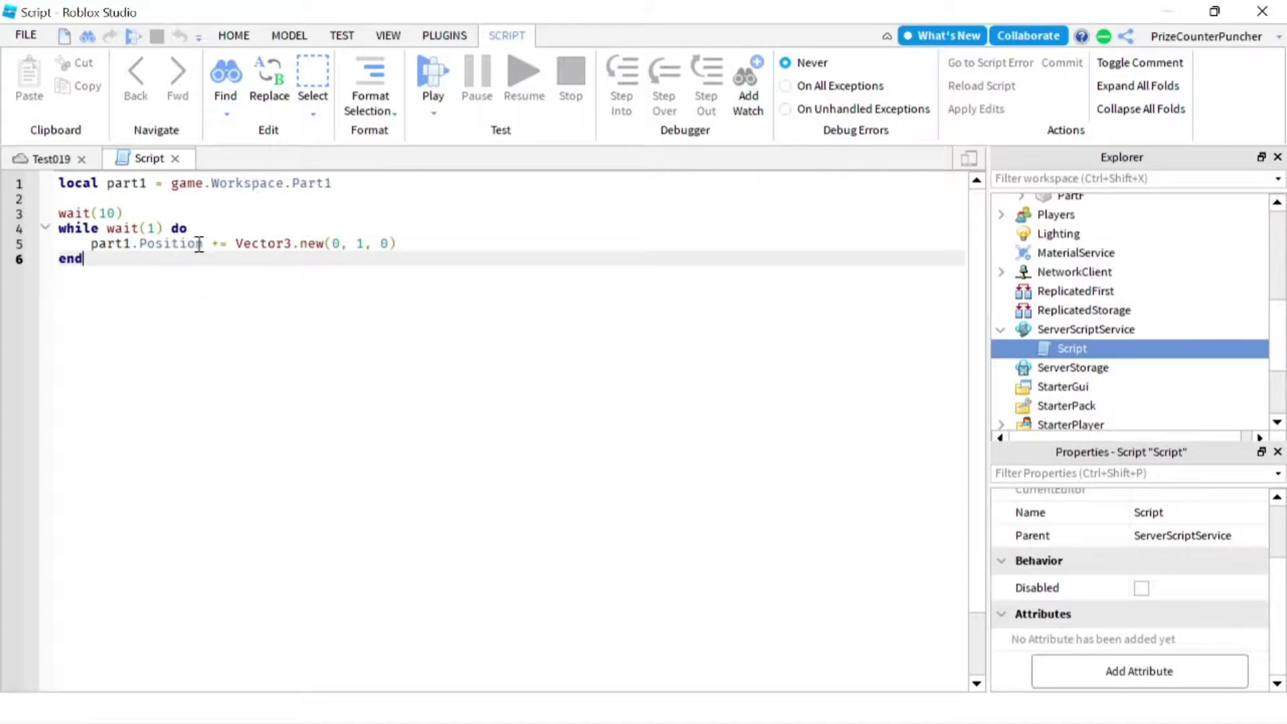
left_click_drag(203, 242, 91, 243)
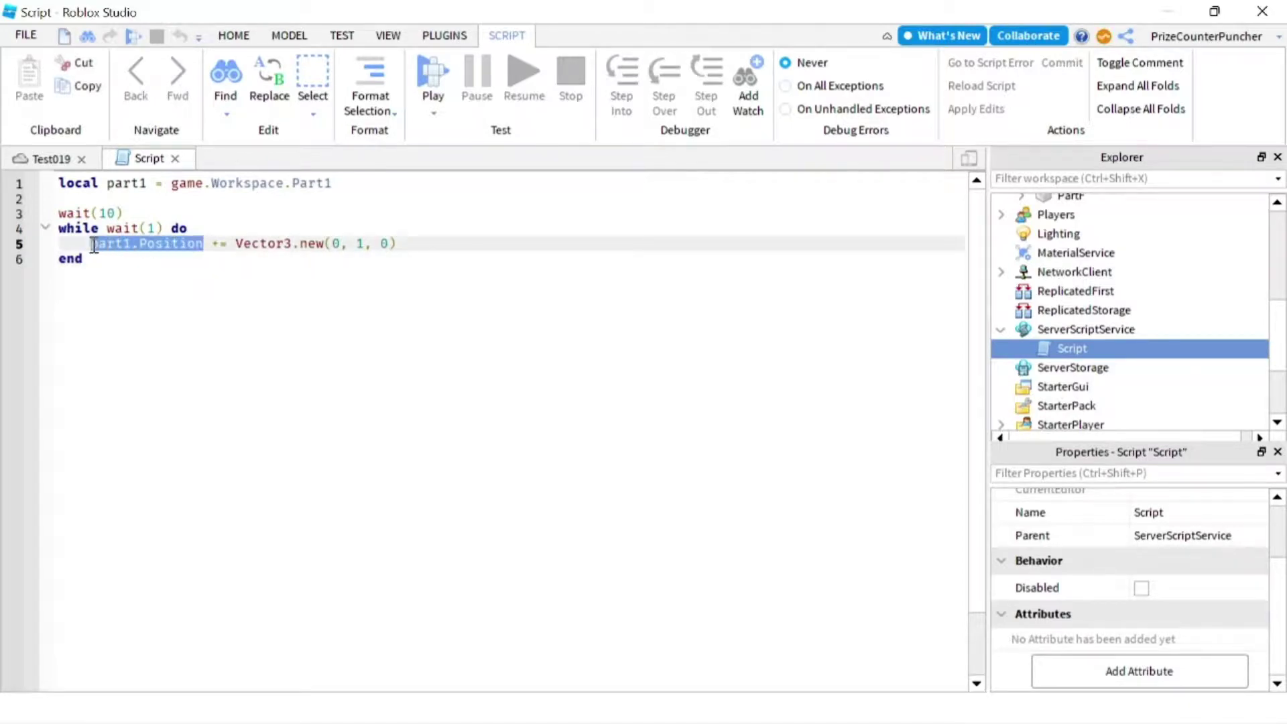
double_click(360, 244)
left_click(362, 270)
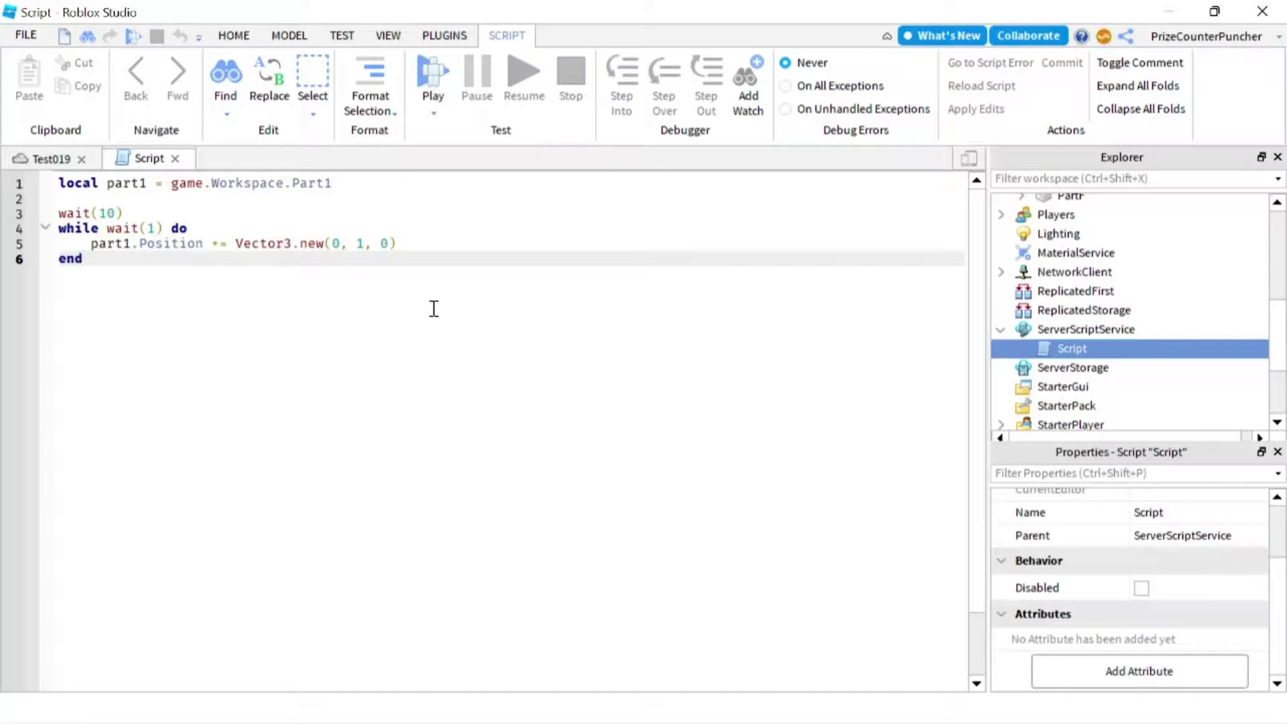
Step: Playtest the place, watch how the pale green welded parts react to the Position script, and stop the test
left_click(441, 82)
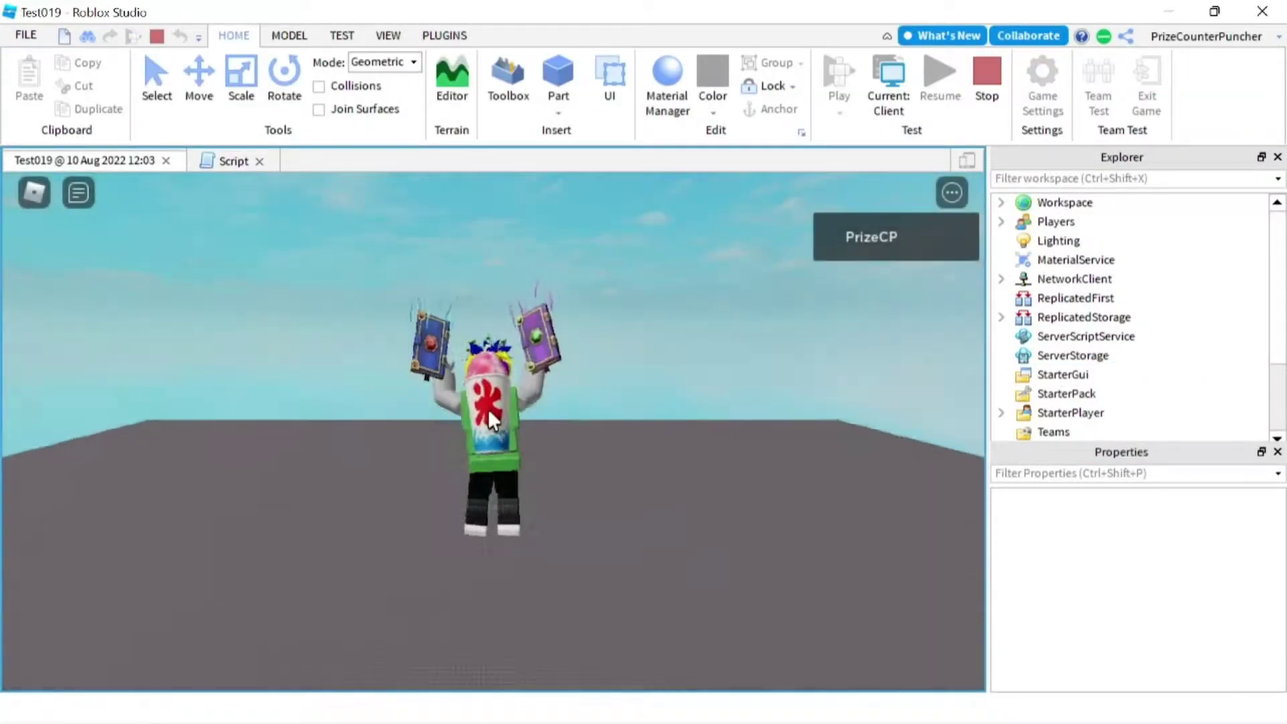
key("s")
right_click_drag(580, 432, 581, 432)
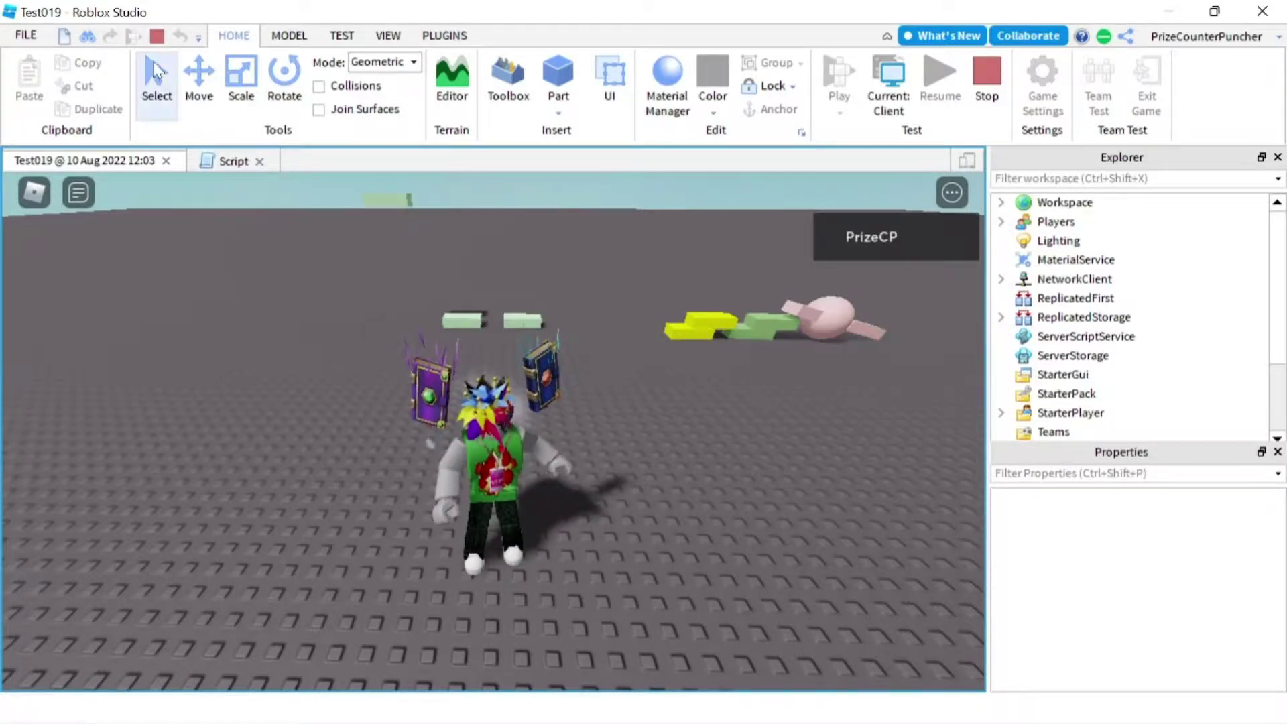
left_click(156, 36)
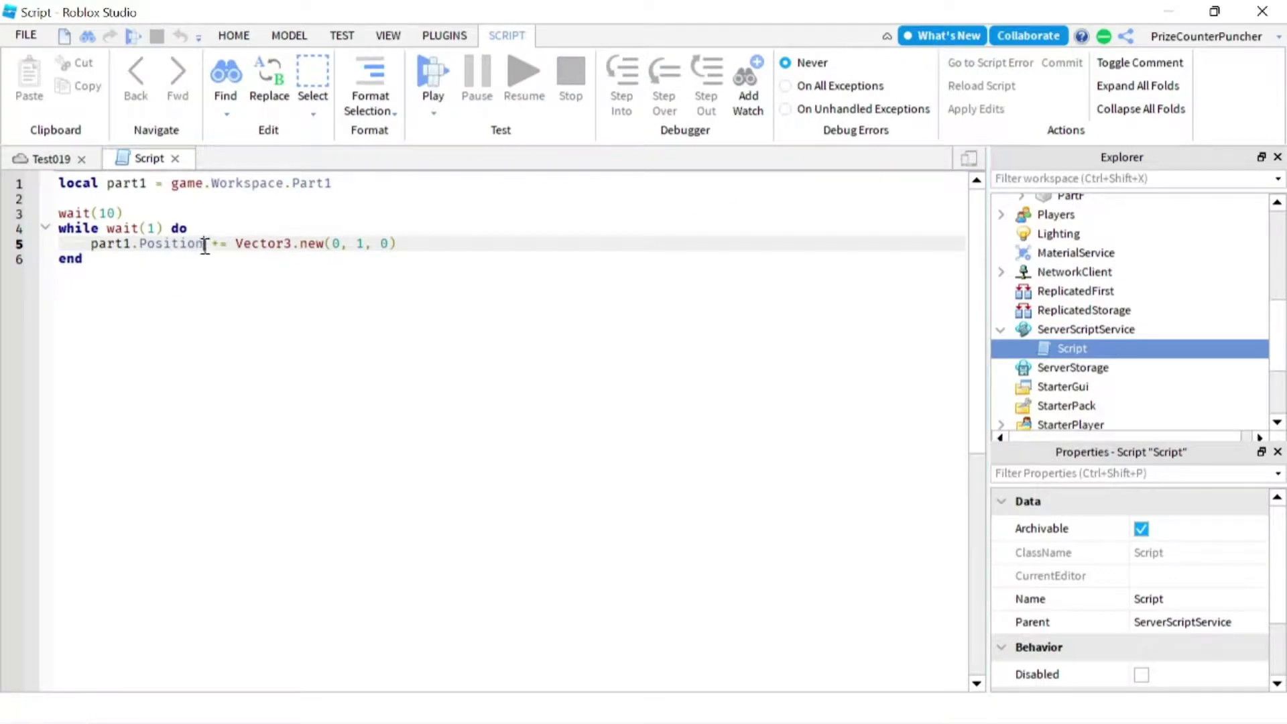
Step: Replace Position with CFrame in the loop's part1 increment line, keeping Vector3.new(0, 1, 0)
left_click_drag(205, 245, 139, 245)
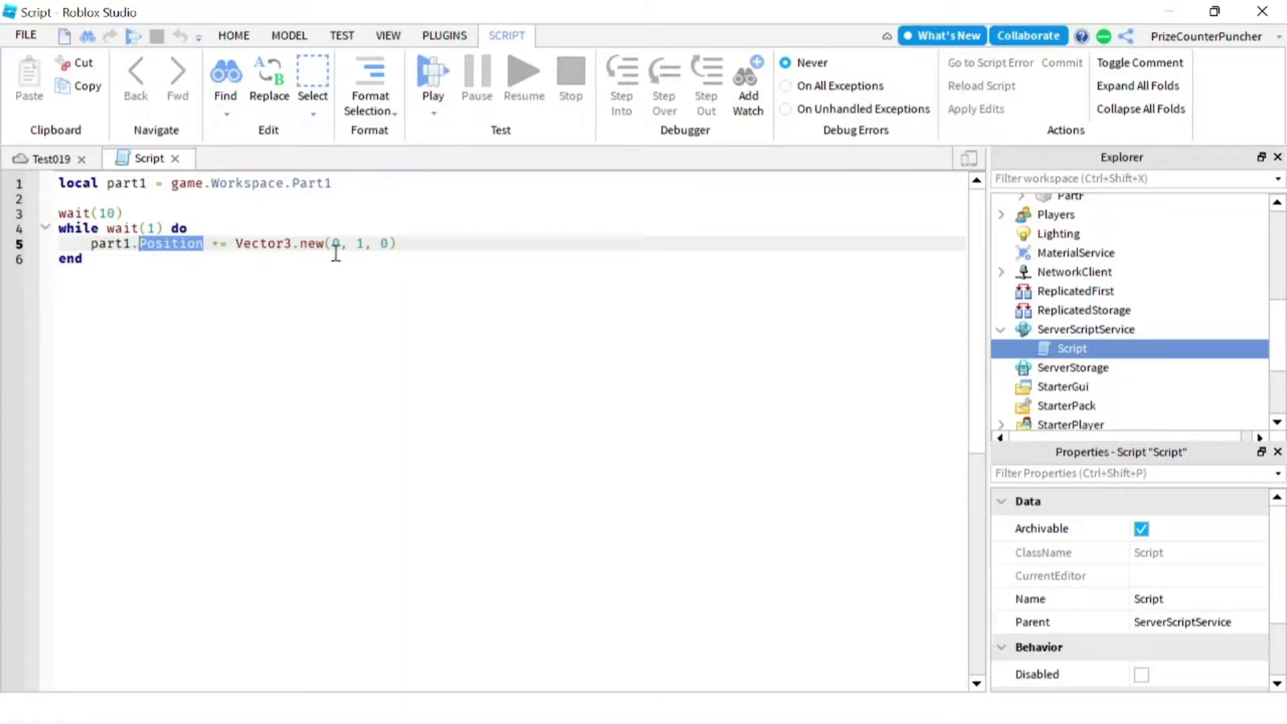
left_click(209, 246)
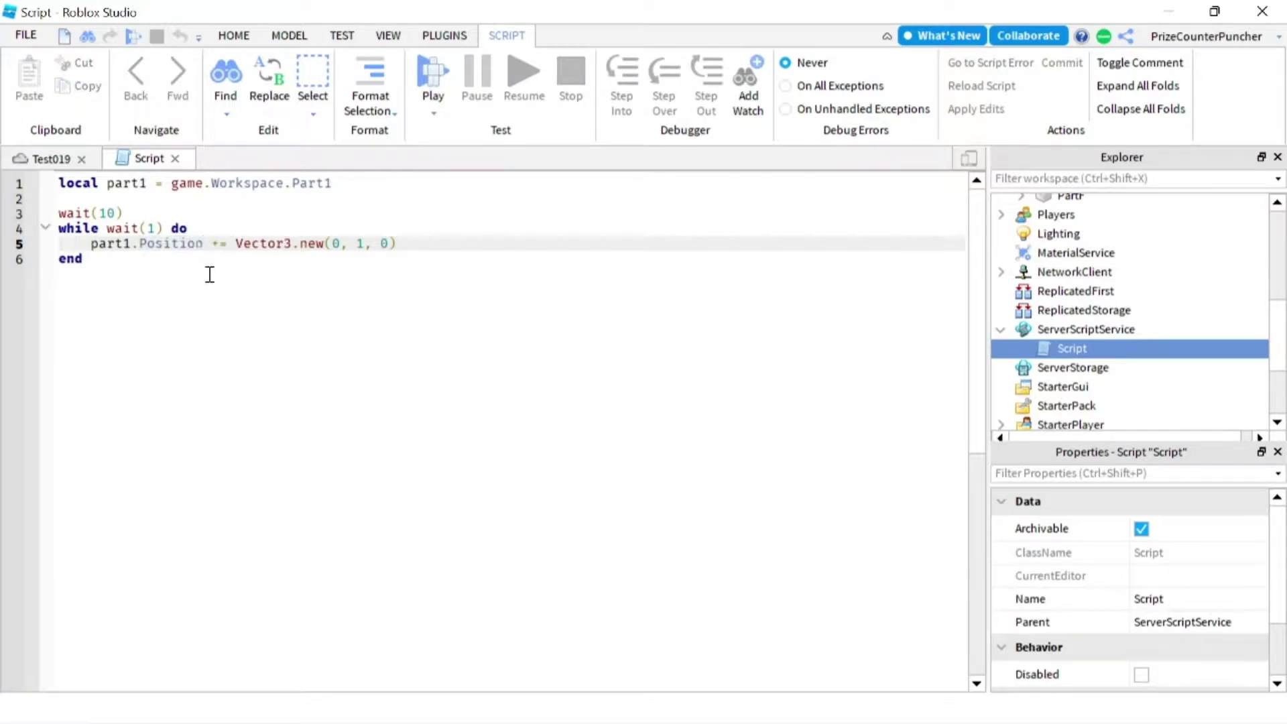
key("BackSpace")
key("BackSpace")
key("BackSpace")
key("BackSpace")
key("BackSpace")
key("BackSpace")
key("BackSpace")
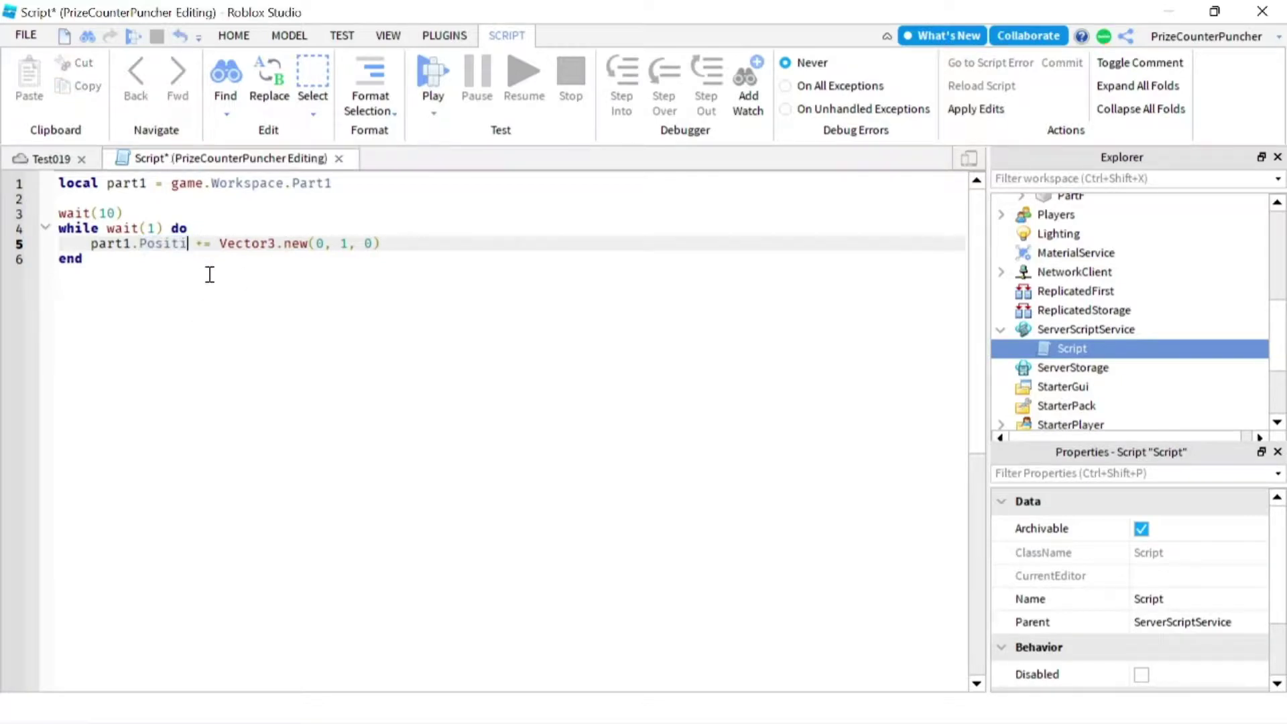
key("BackSpace")
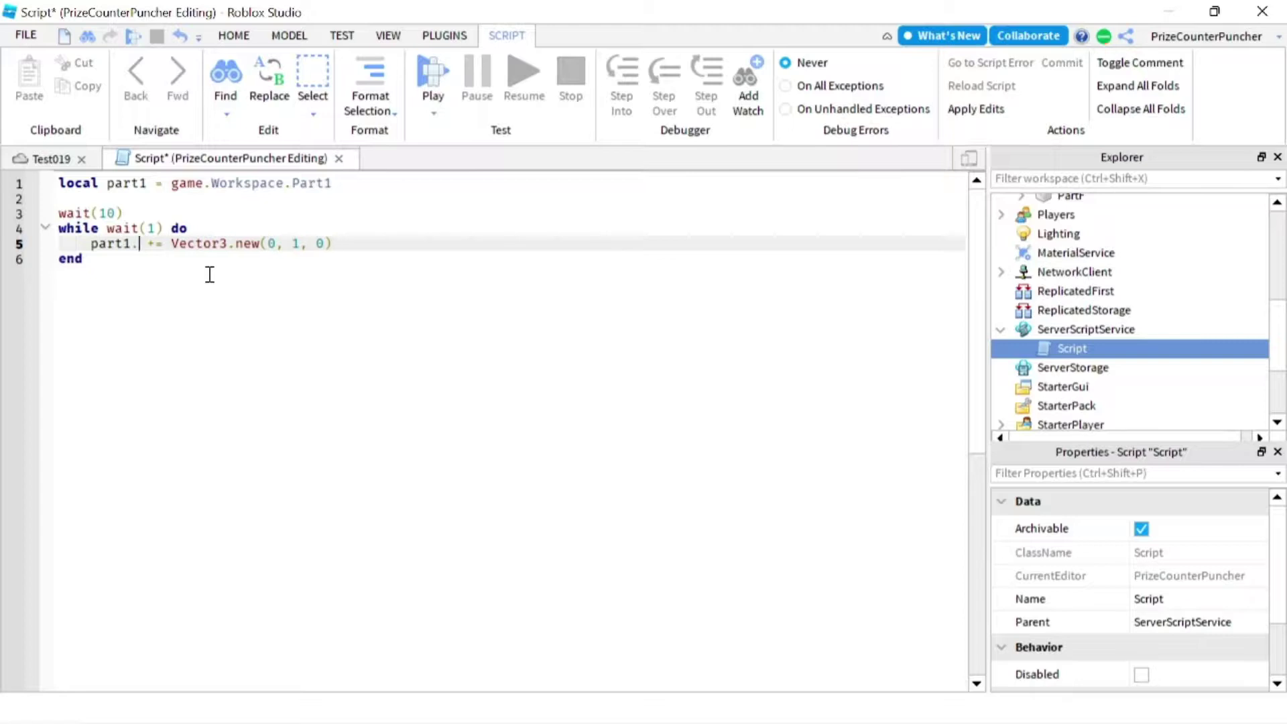
type("CF")
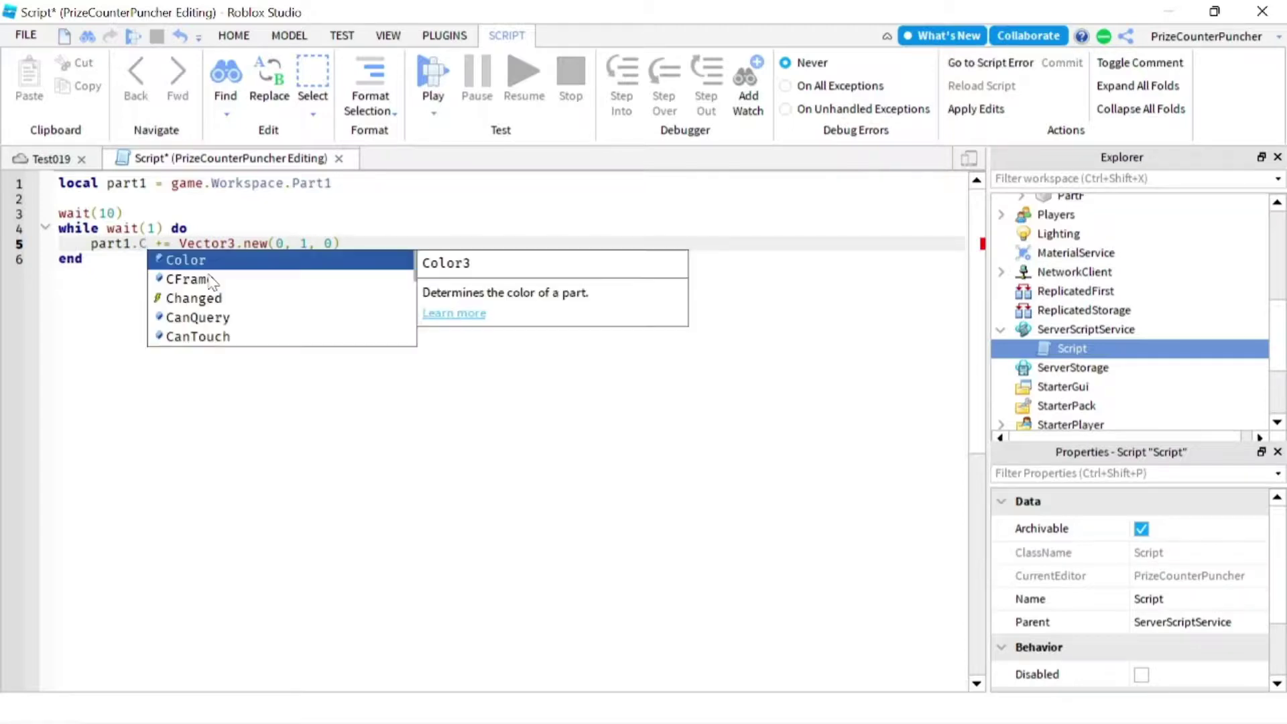
key("Tab")
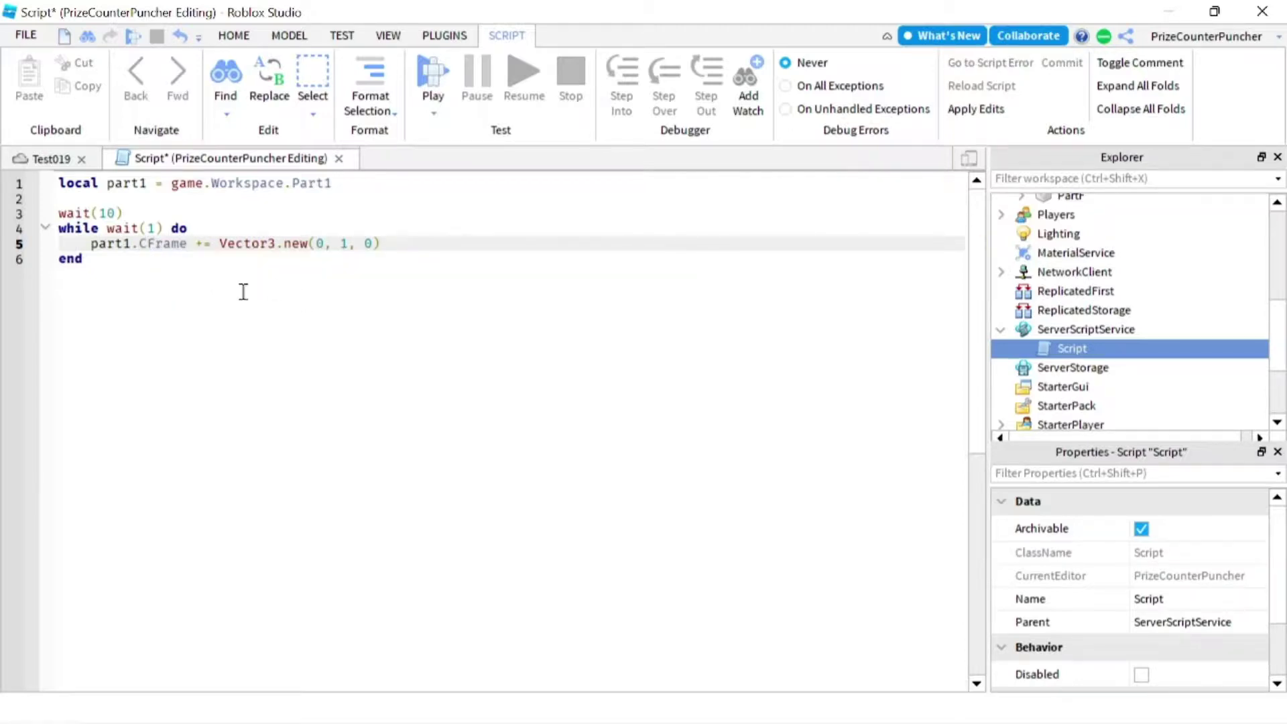
double_click(344, 243)
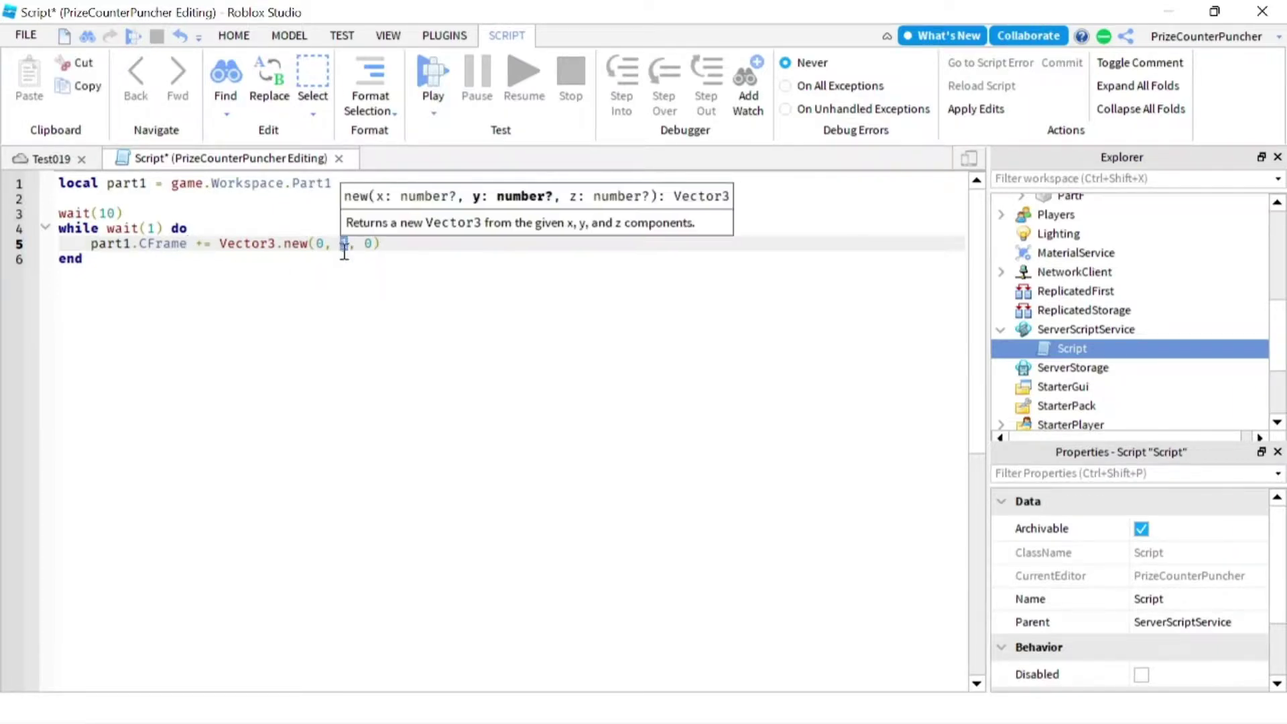
left_click(344, 257)
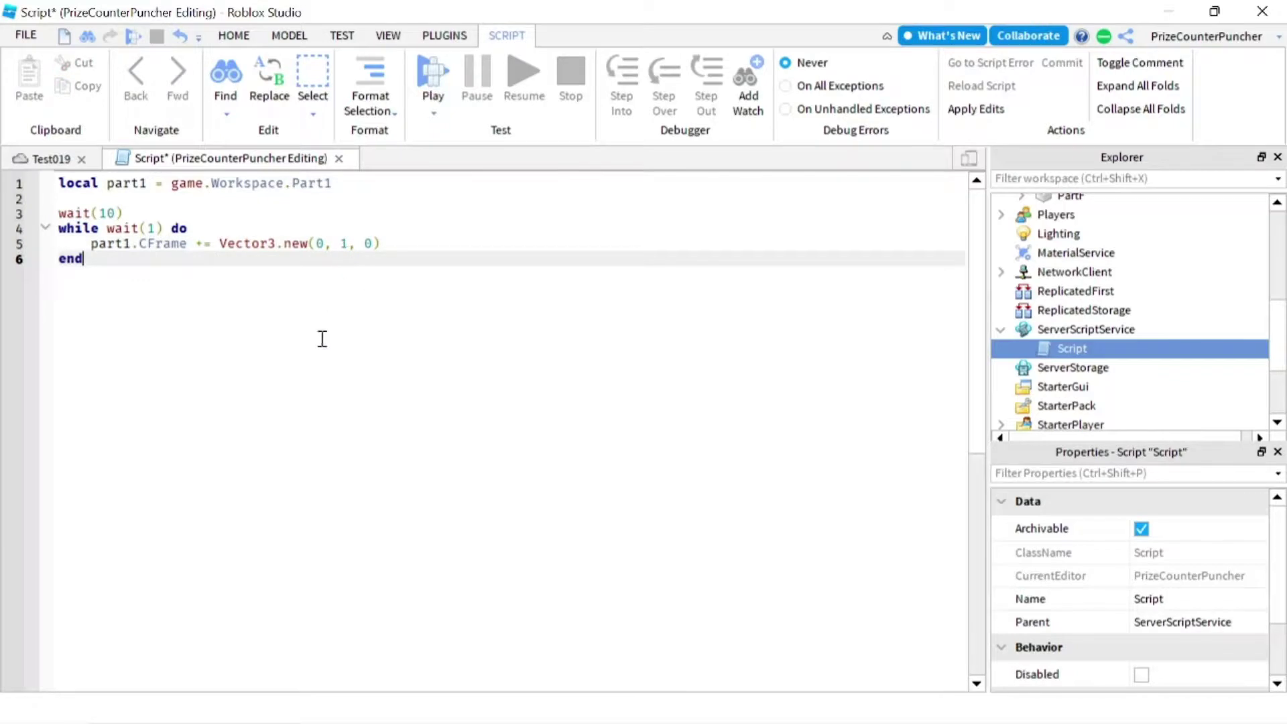
Step: Playtest the CFrame version of the script, watch the three pale green parts, and stop the test
left_click(432, 79)
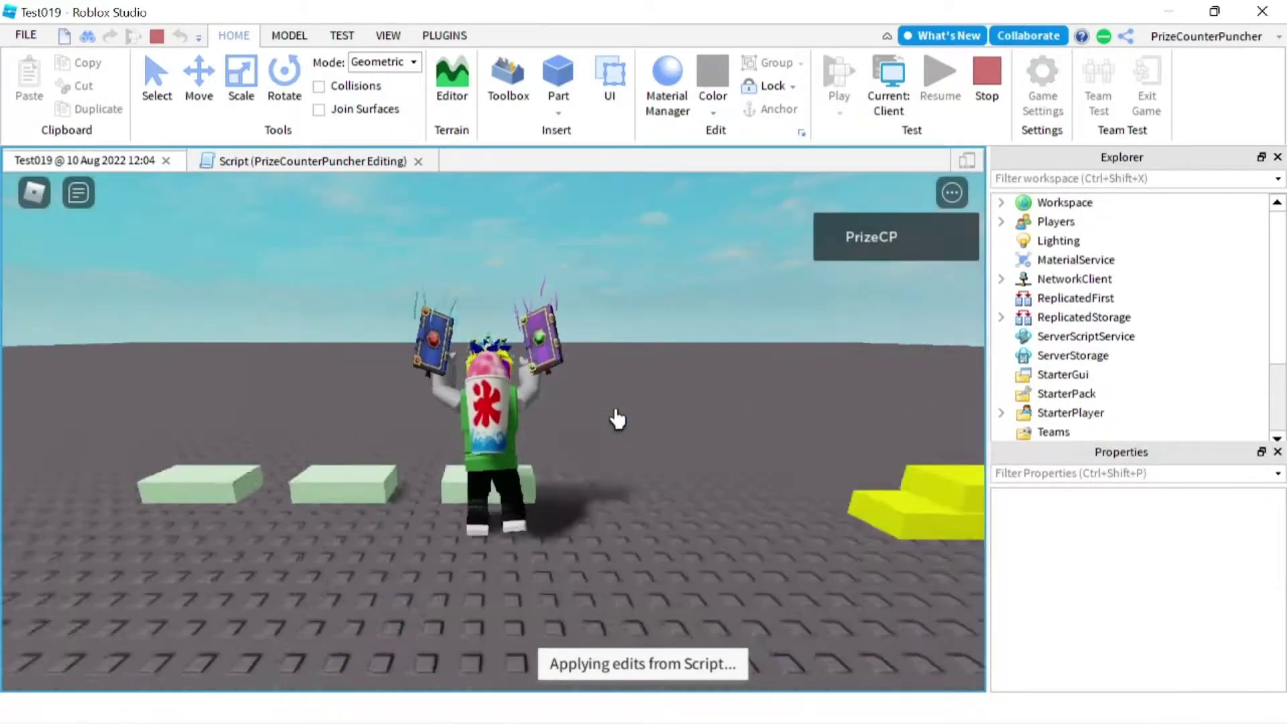
key("s")
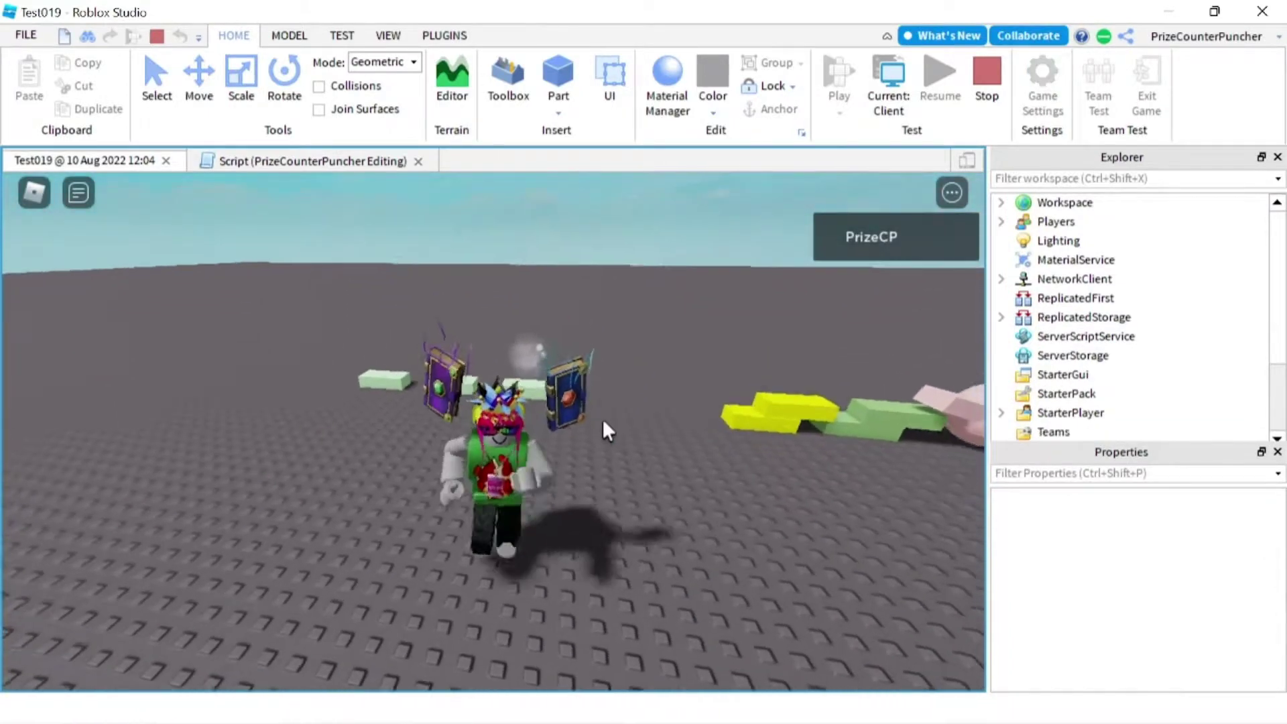
key("a")
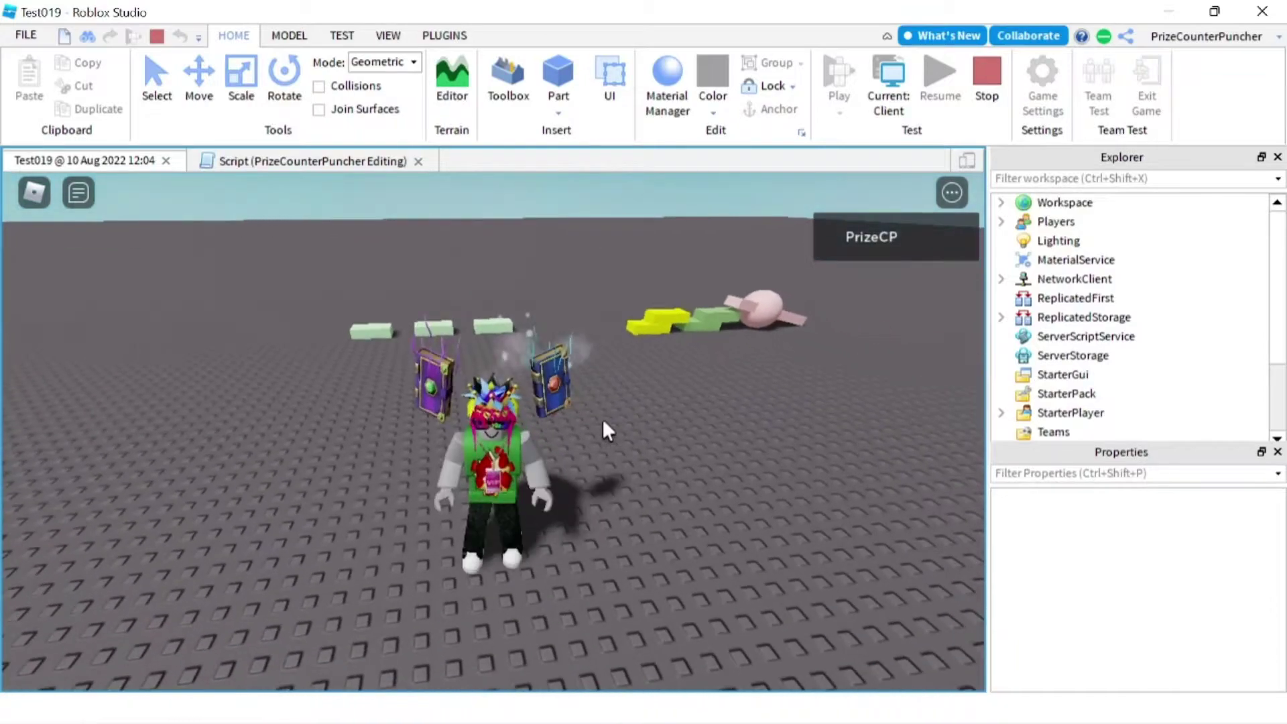
key("a")
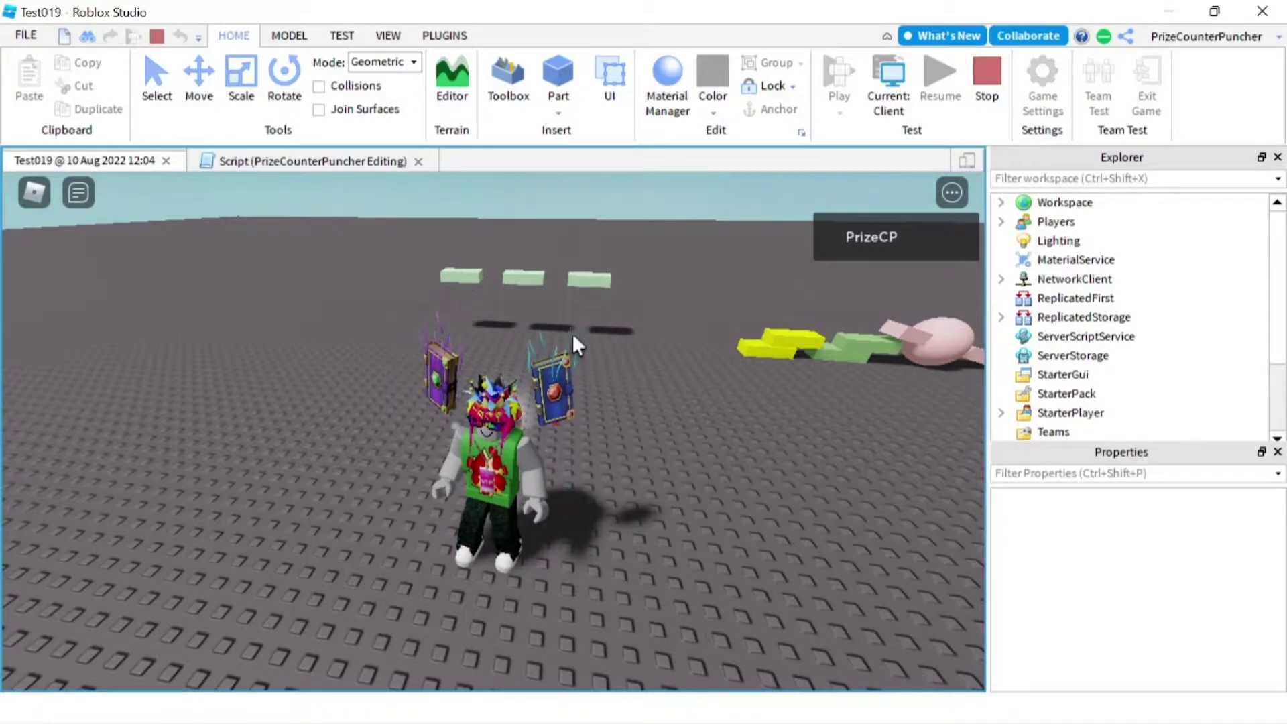
key("shift+F5")
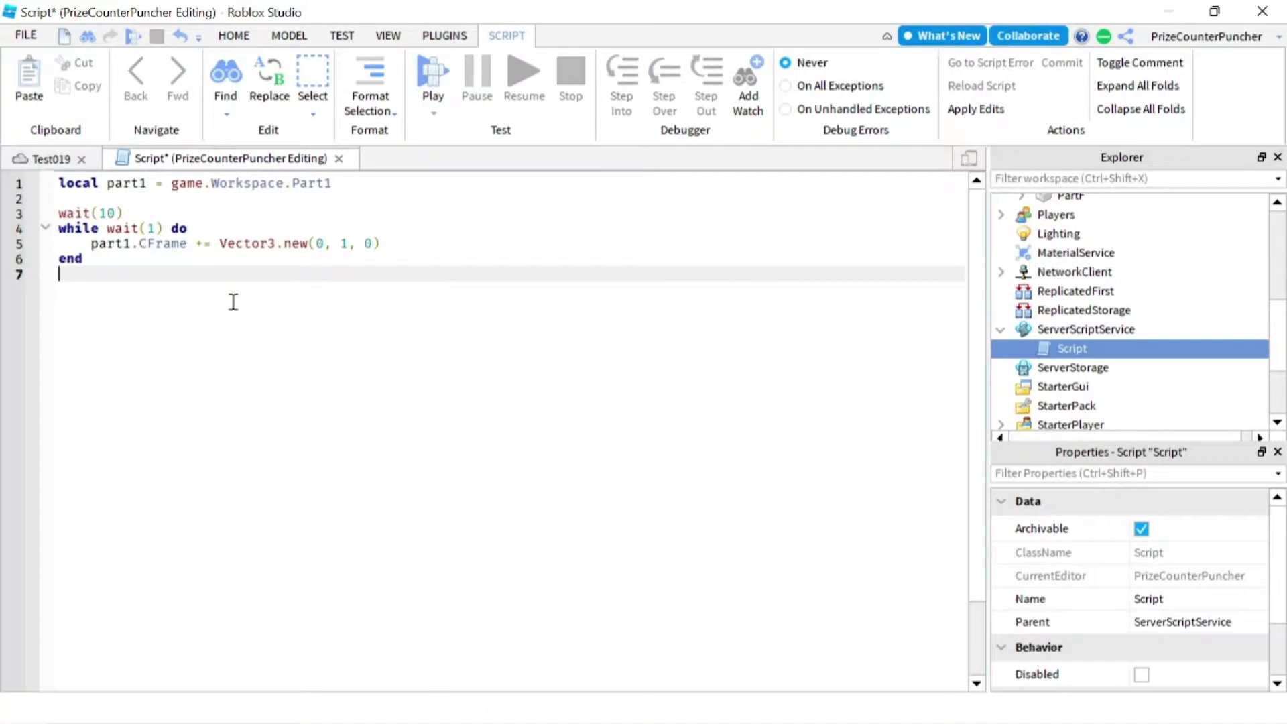
Step: Copy the part1.CFrame increment line and paste it between wait(10) and the while loop
triple_click(253, 240)
key("ctrl+c")
right_click(252, 241)
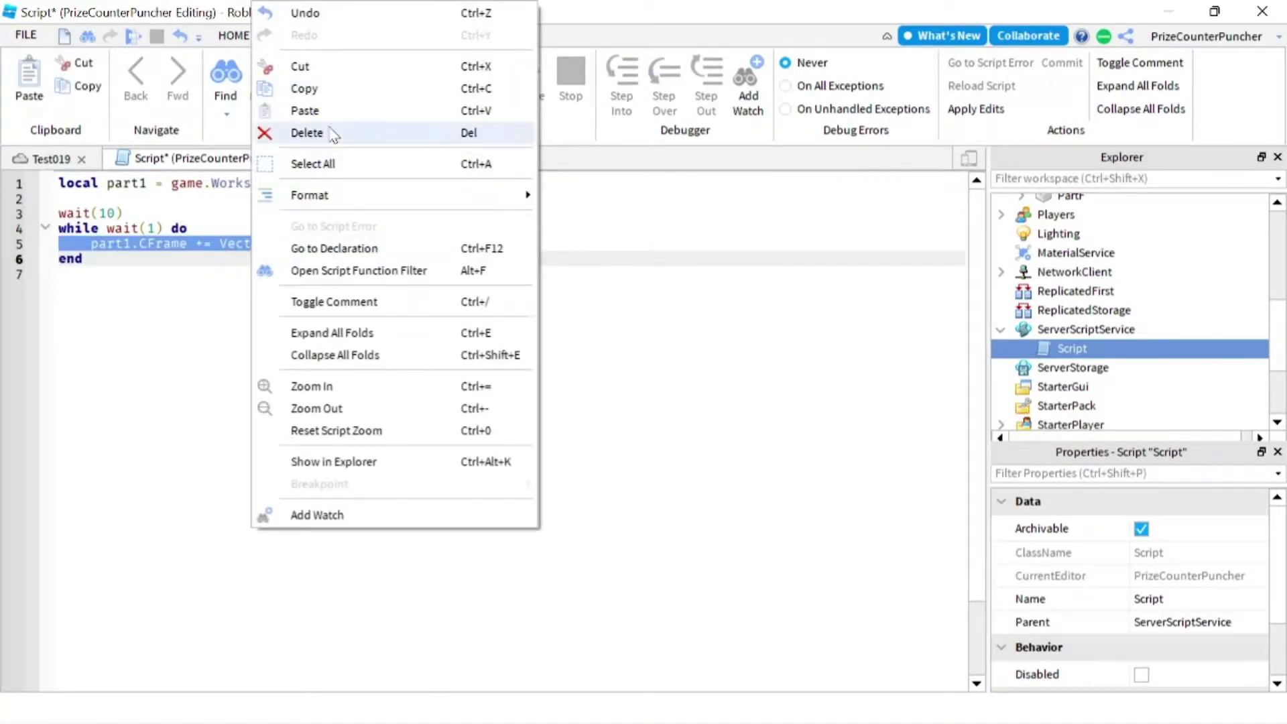
left_click(327, 91)
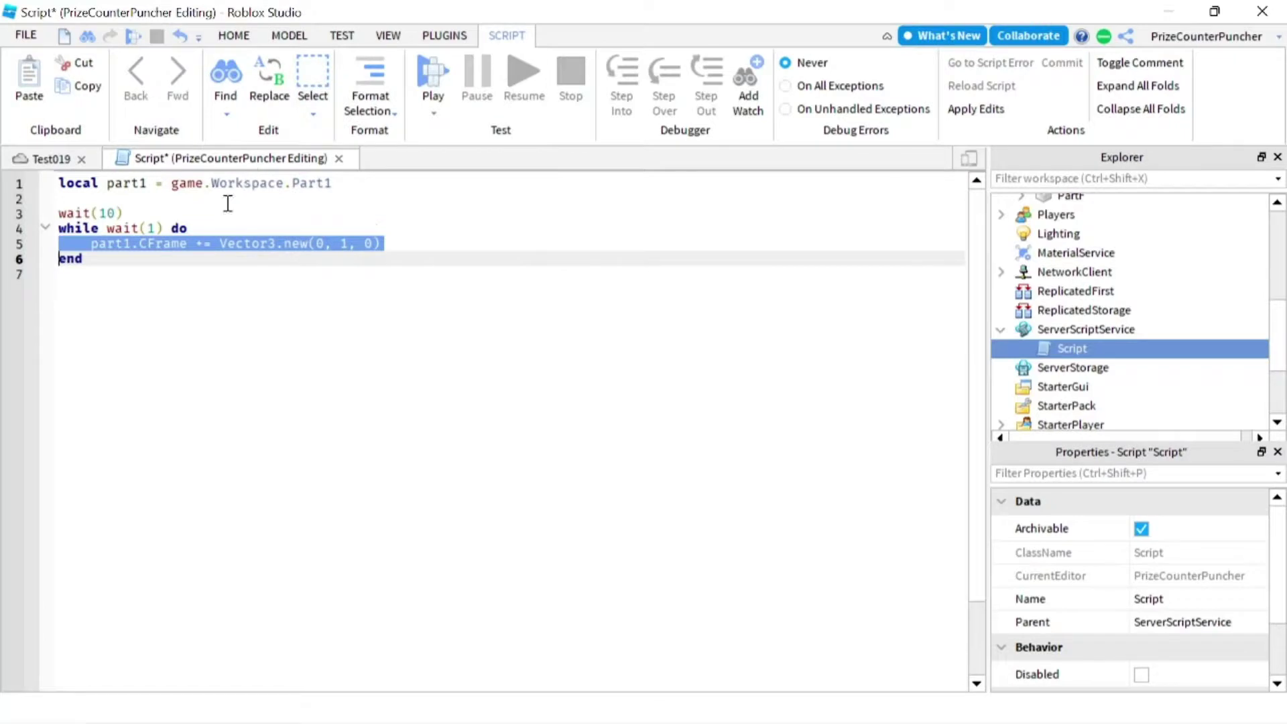
left_click(147, 211)
key("Return")
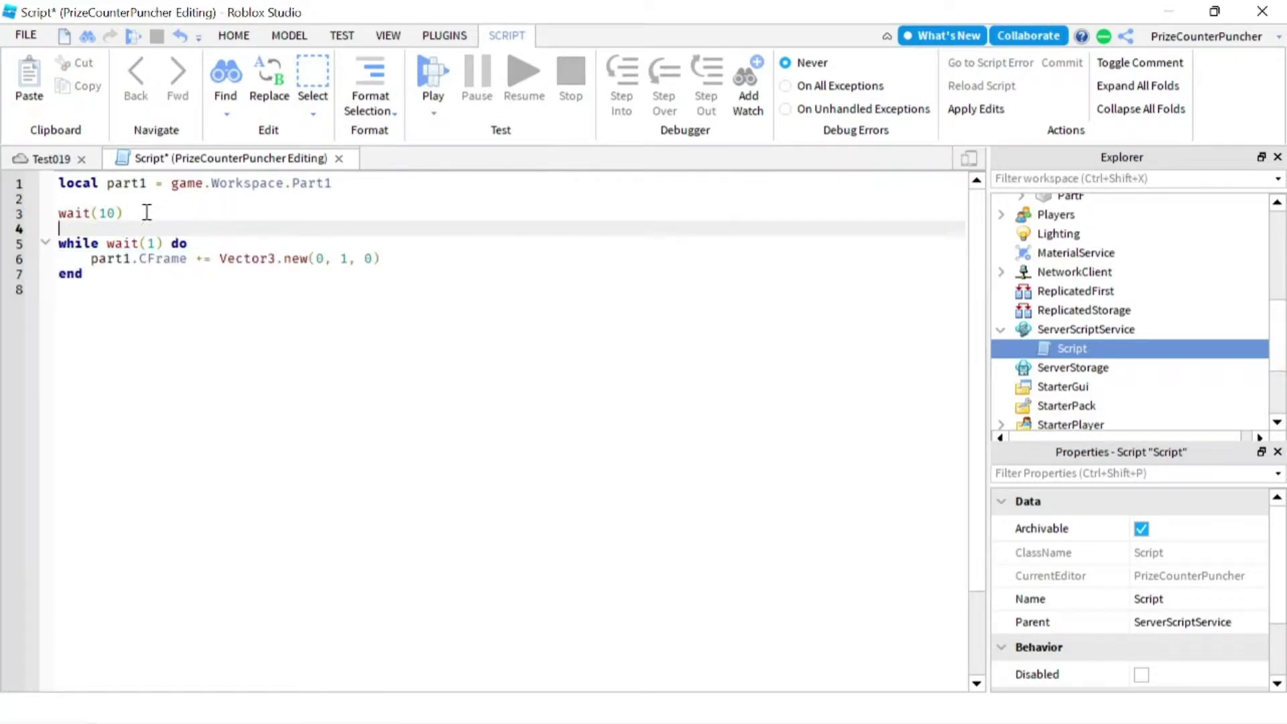
key("ctrl+v")
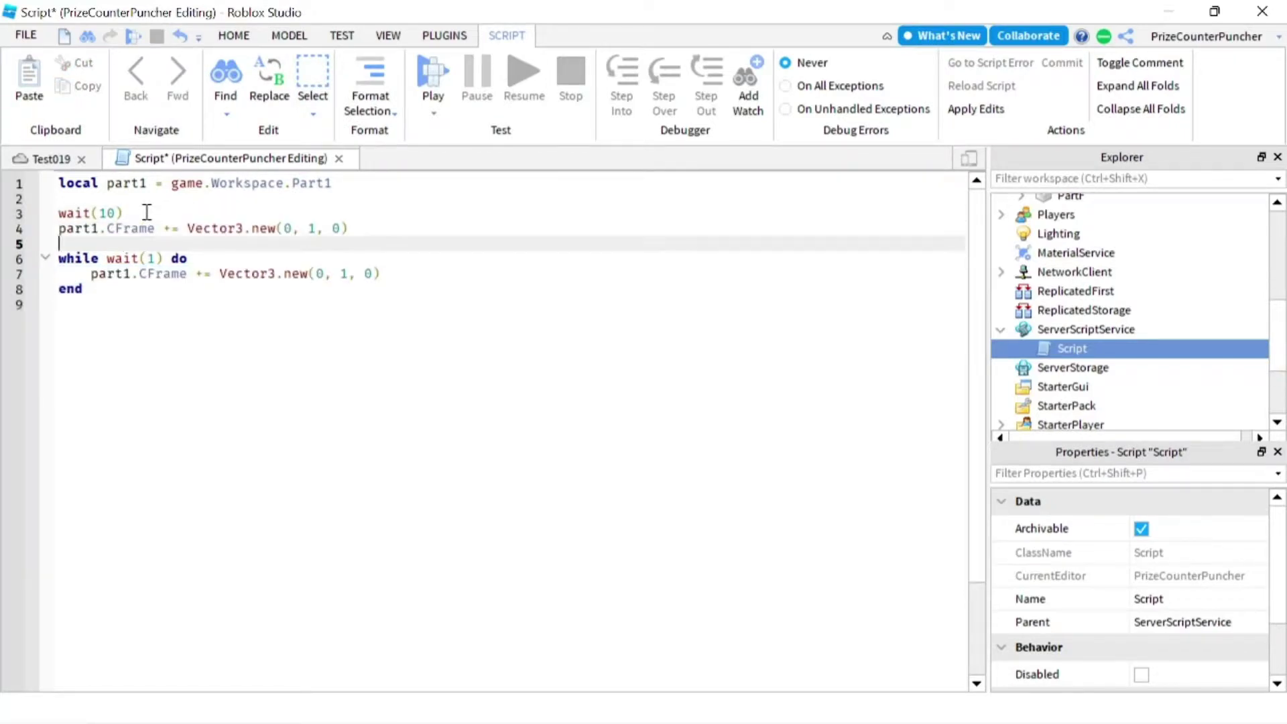
key("BackSpace")
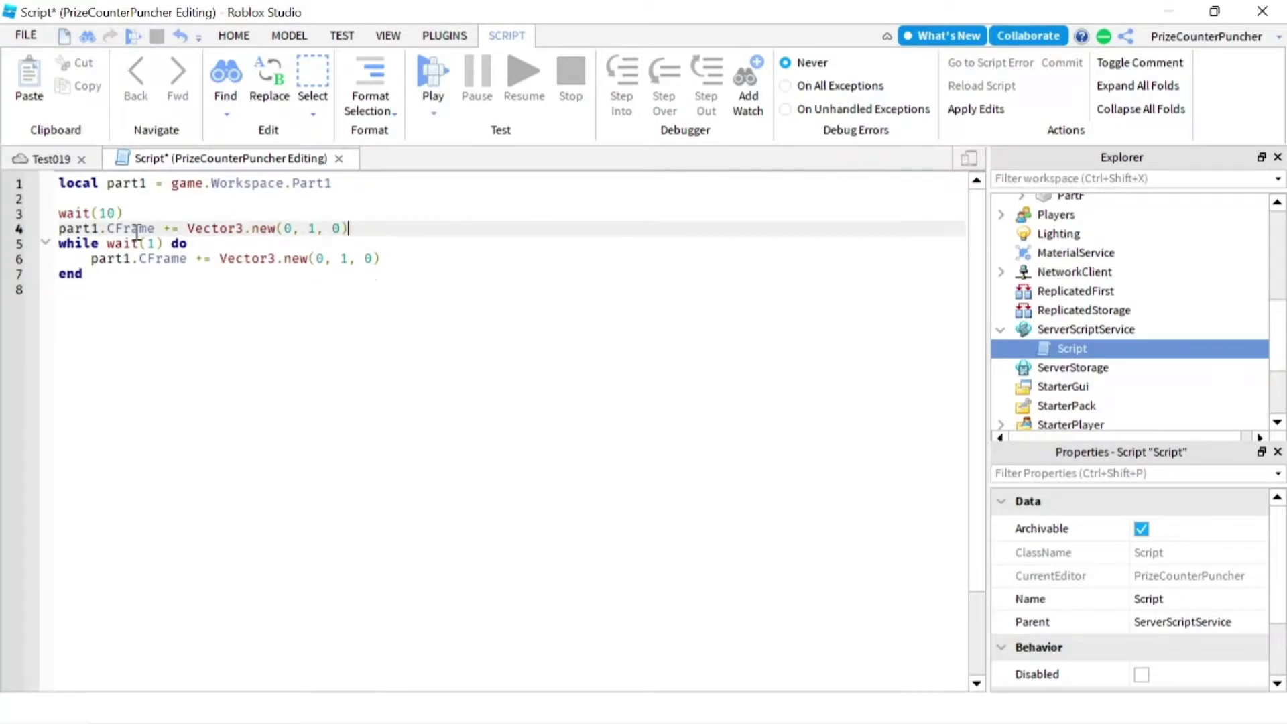
Step: Change the pasted line to part1.Position += Vector3.new(0, 3, 0)
double_click(137, 229)
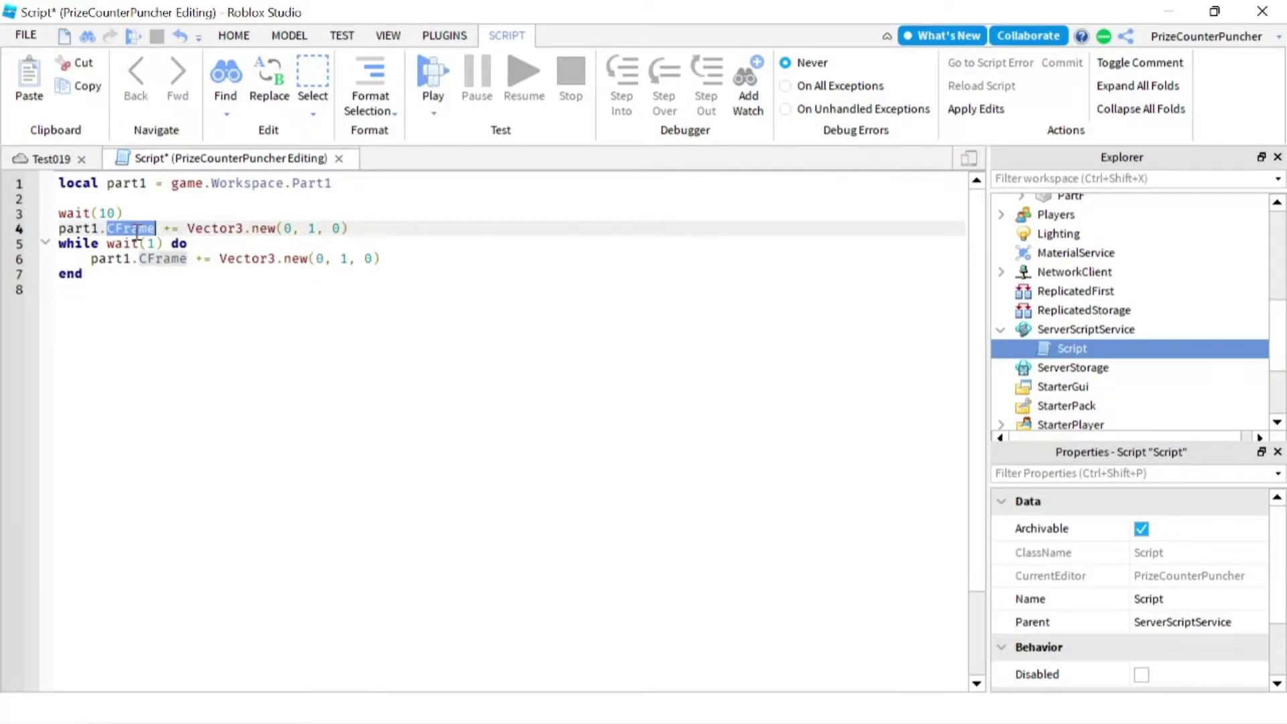
type("P")
key("Down")
key("Tab")
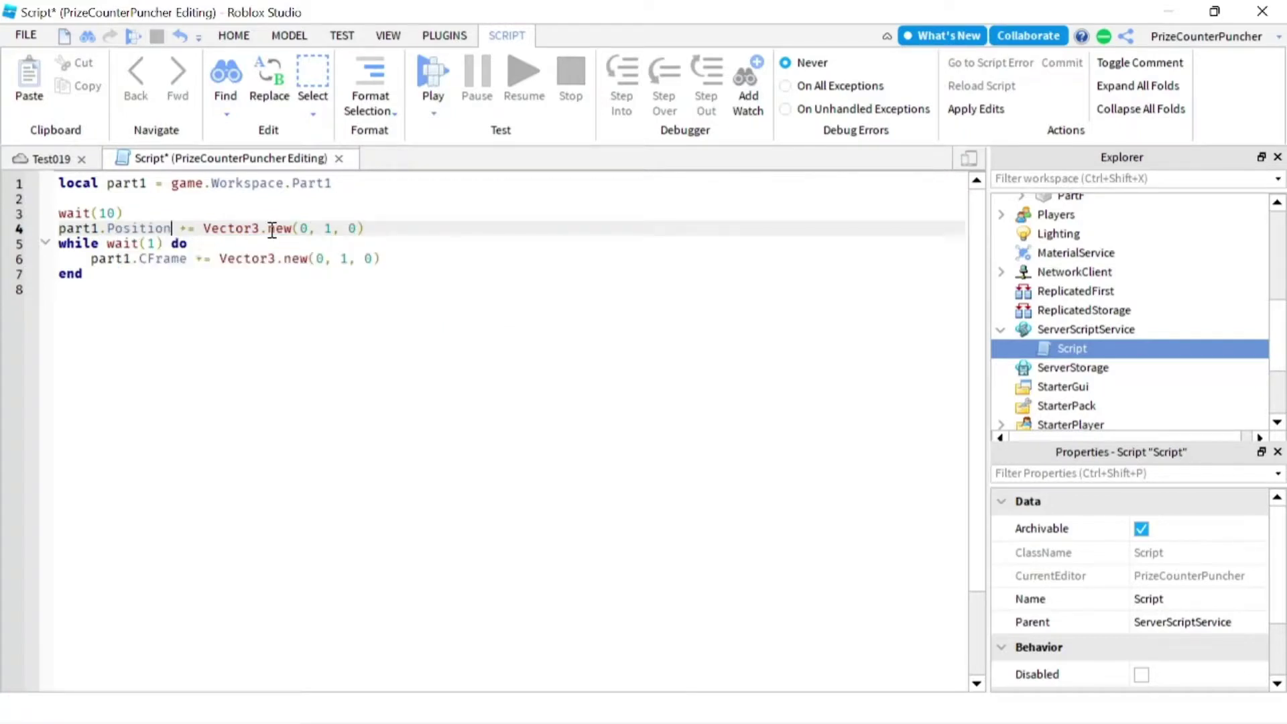
left_click(334, 232)
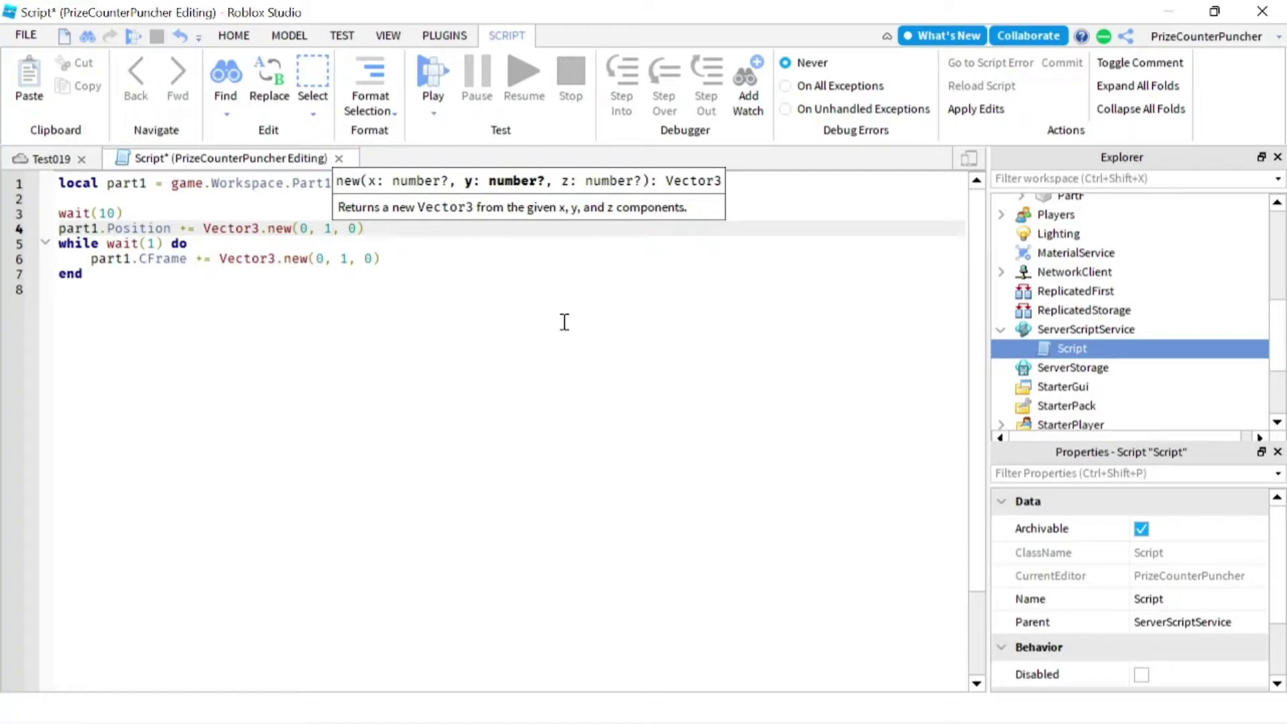
key("BackSpace")
type("3")
left_click(422, 280)
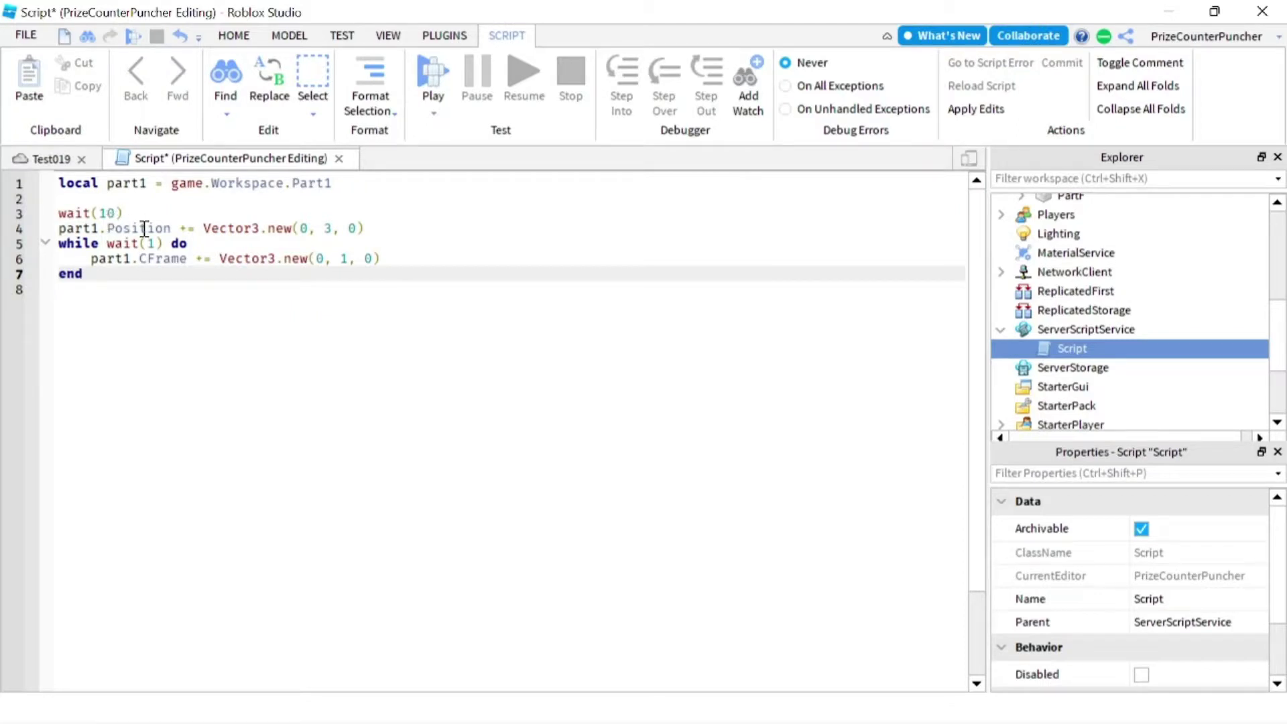
Step: Review the one-time Position increment line and the while loop with its CFrame increment
left_click_drag(364, 228, 111, 228)
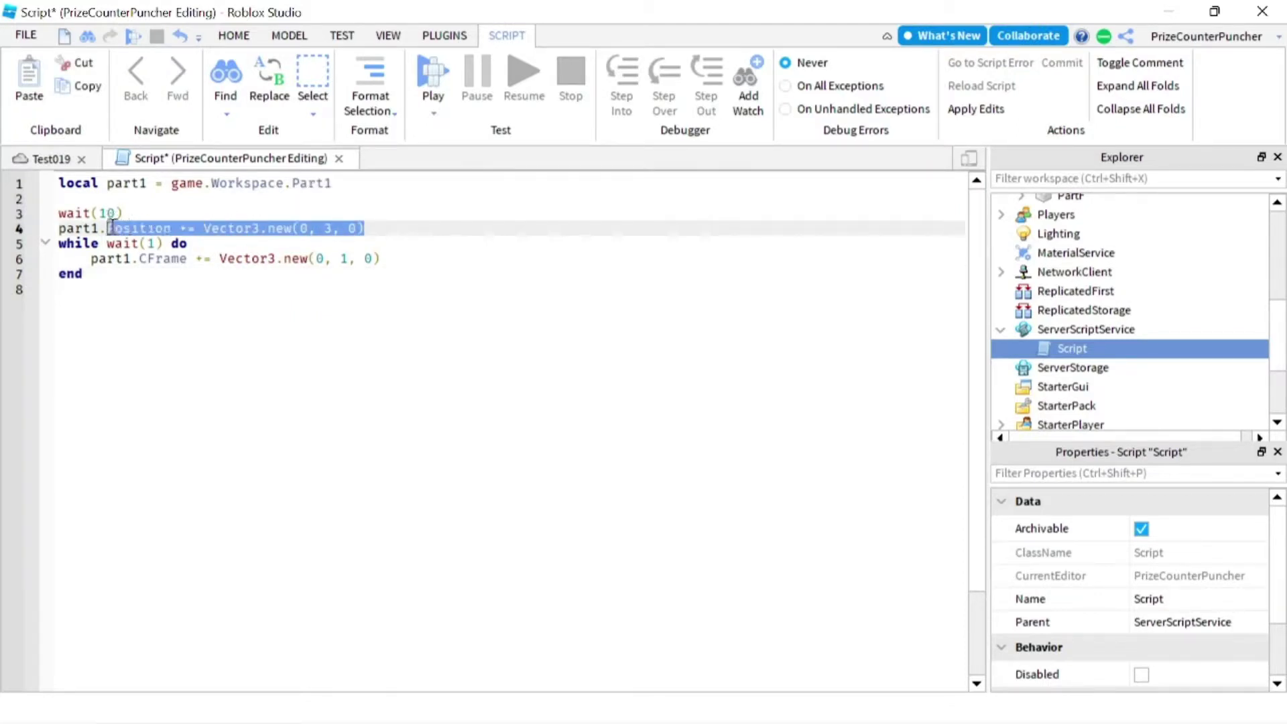
left_click(372, 226)
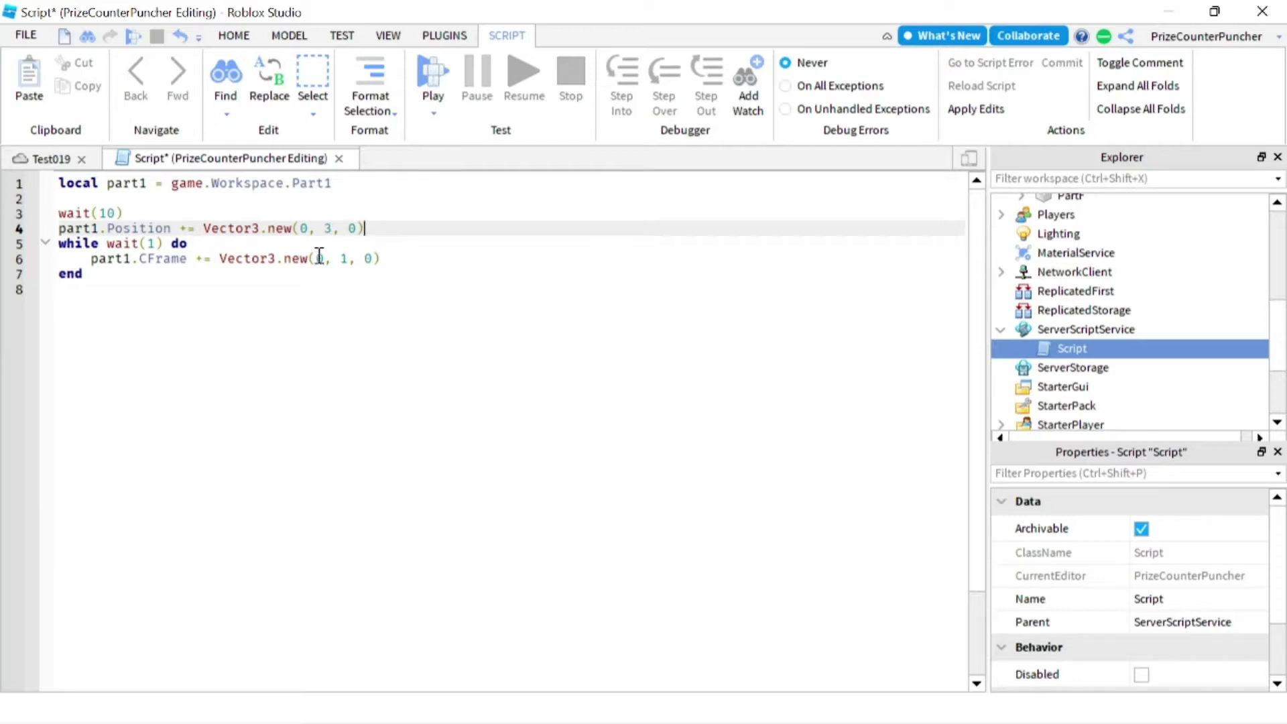
left_click_drag(370, 227, 59, 227)
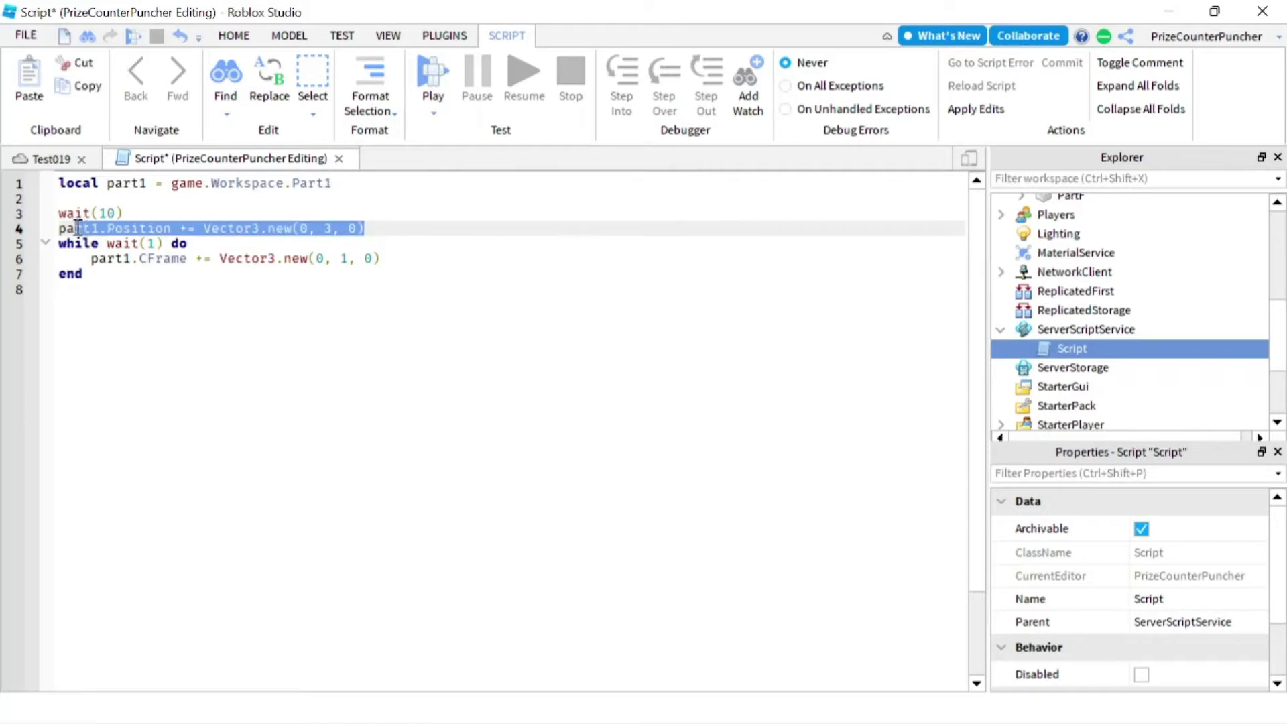
left_click_drag(94, 273, 54, 243)
left_click(105, 280)
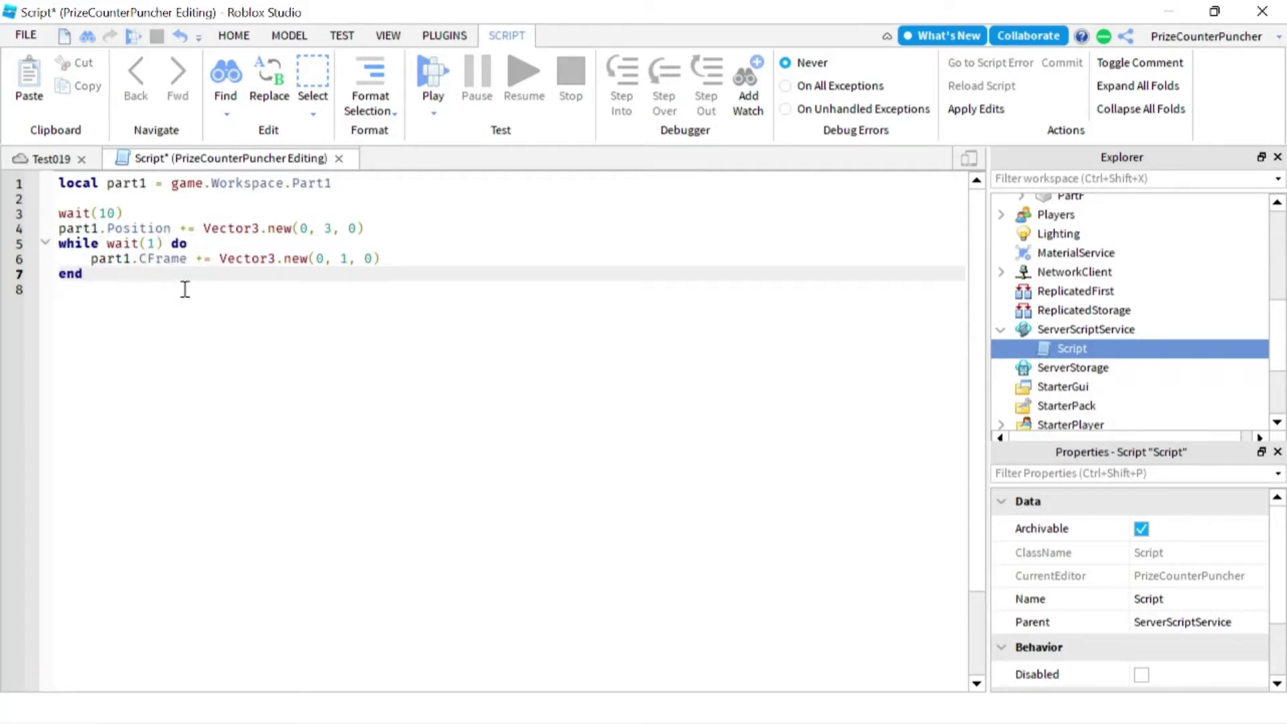
left_click(416, 257)
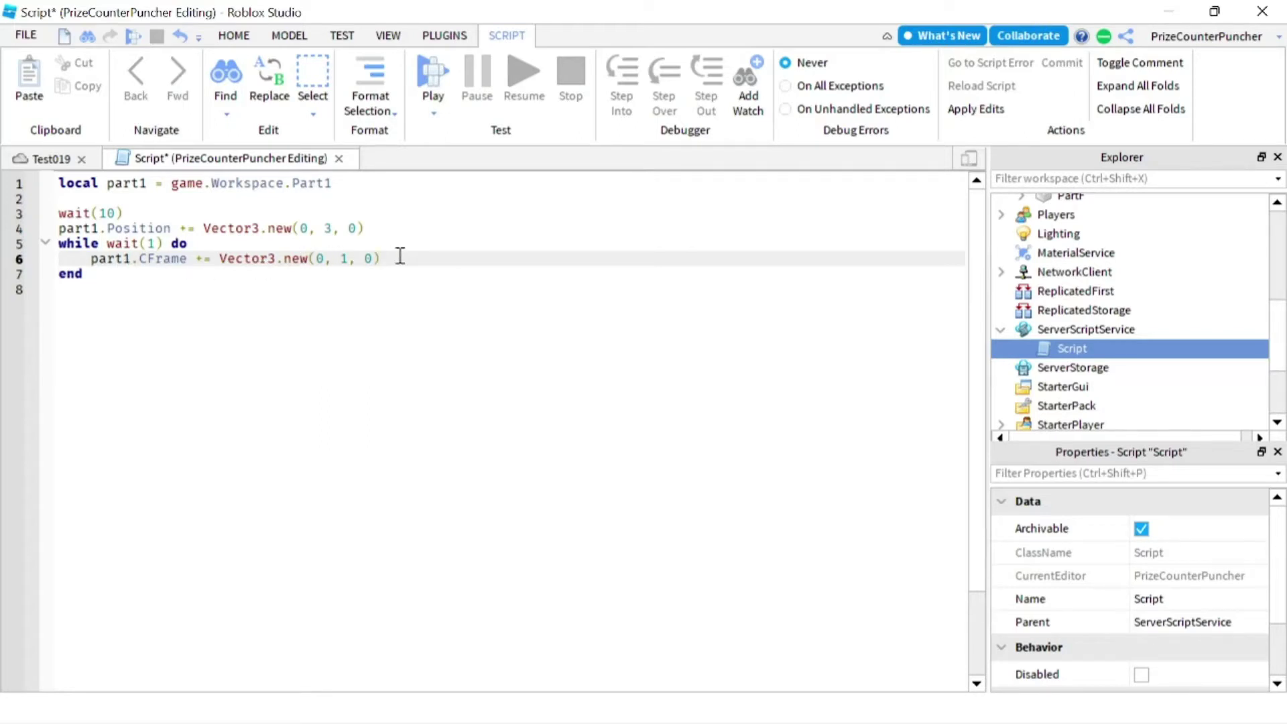
Step: Playtest the script containing both the Position and CFrame movements to watch the pale green parts
left_click(431, 84)
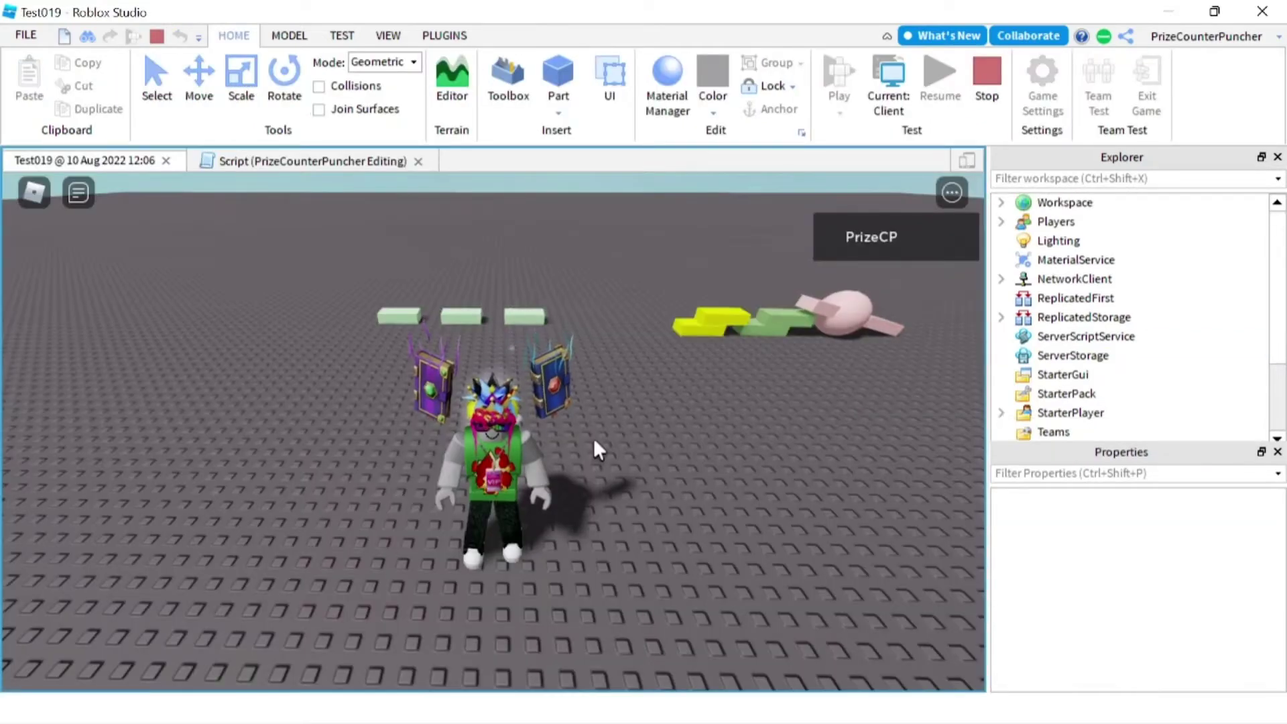